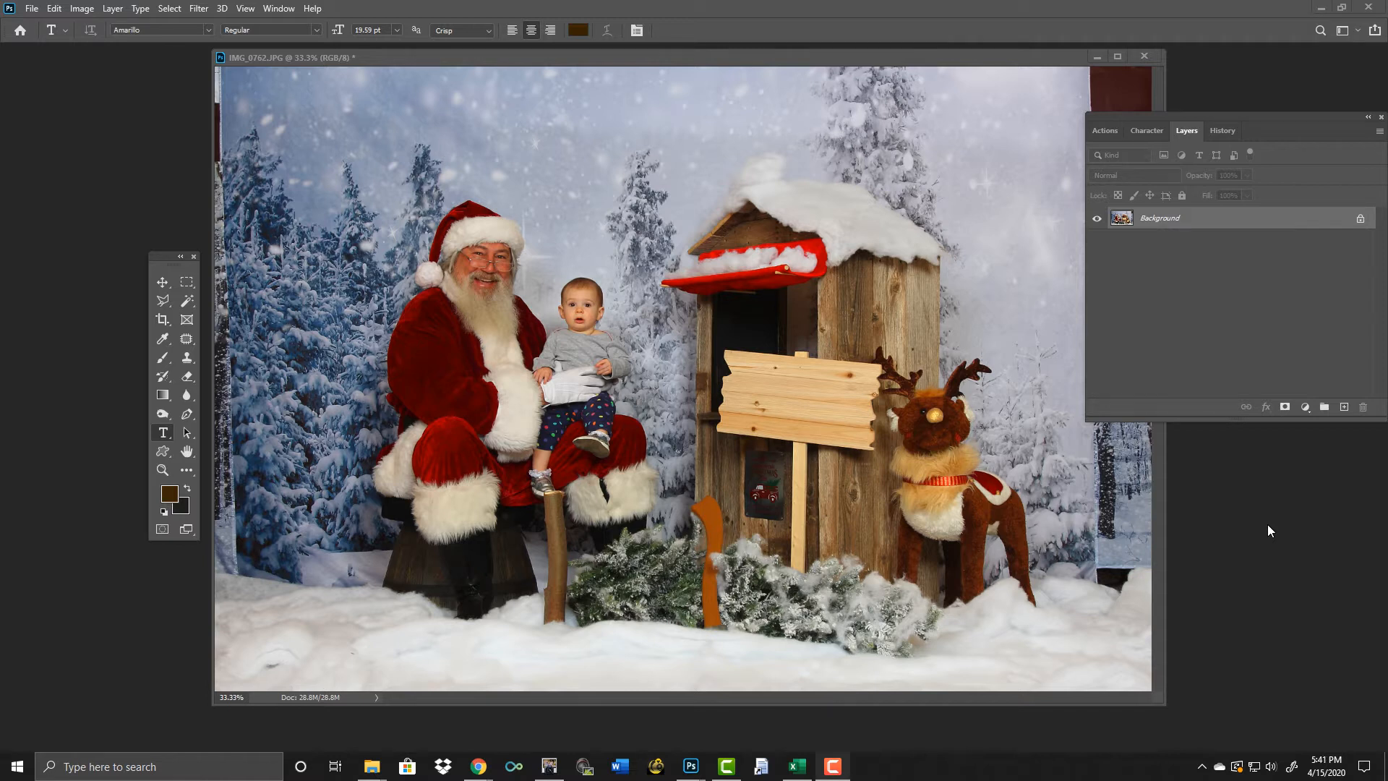
Add centred text on the blank wooden sign reading "Doodlebug" on the first line and "Tree Farm" on the second.
left_click(751, 398)
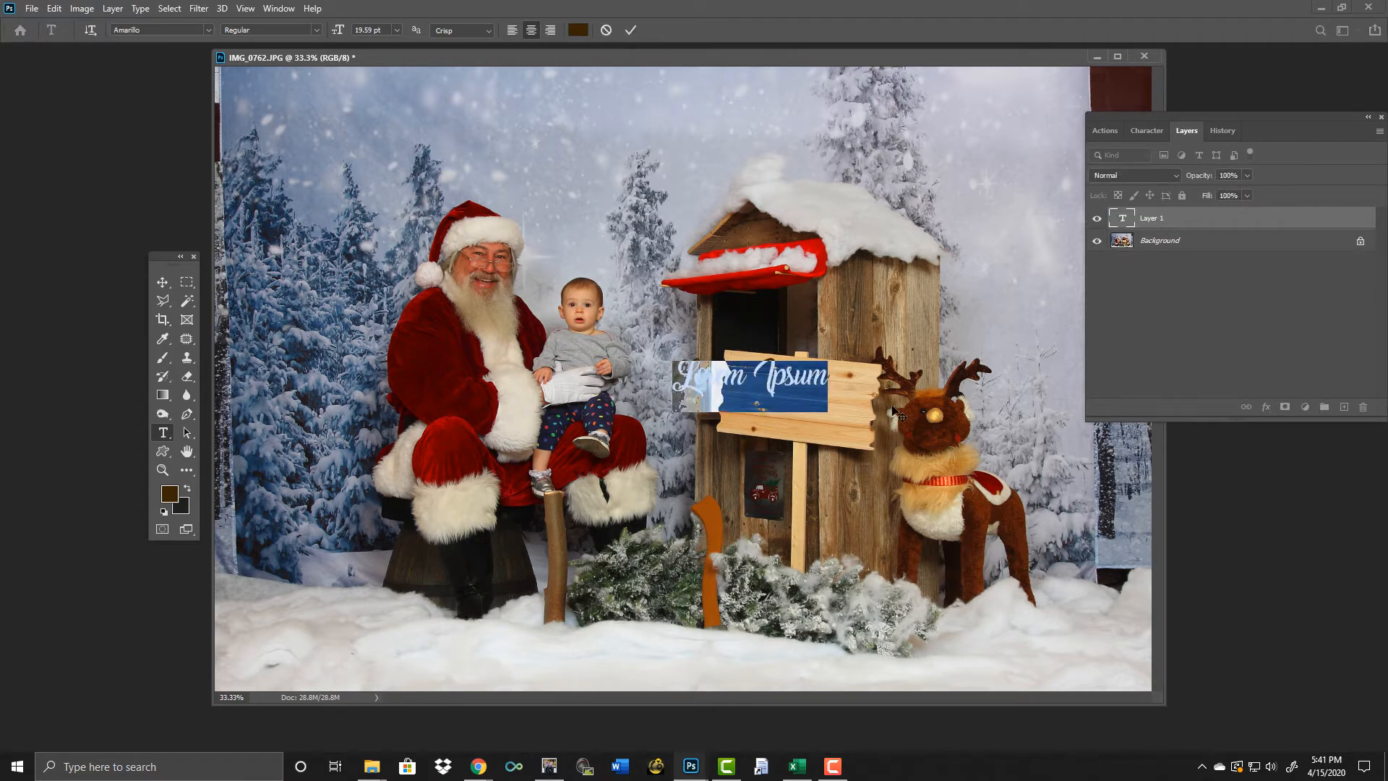
type("Doo")
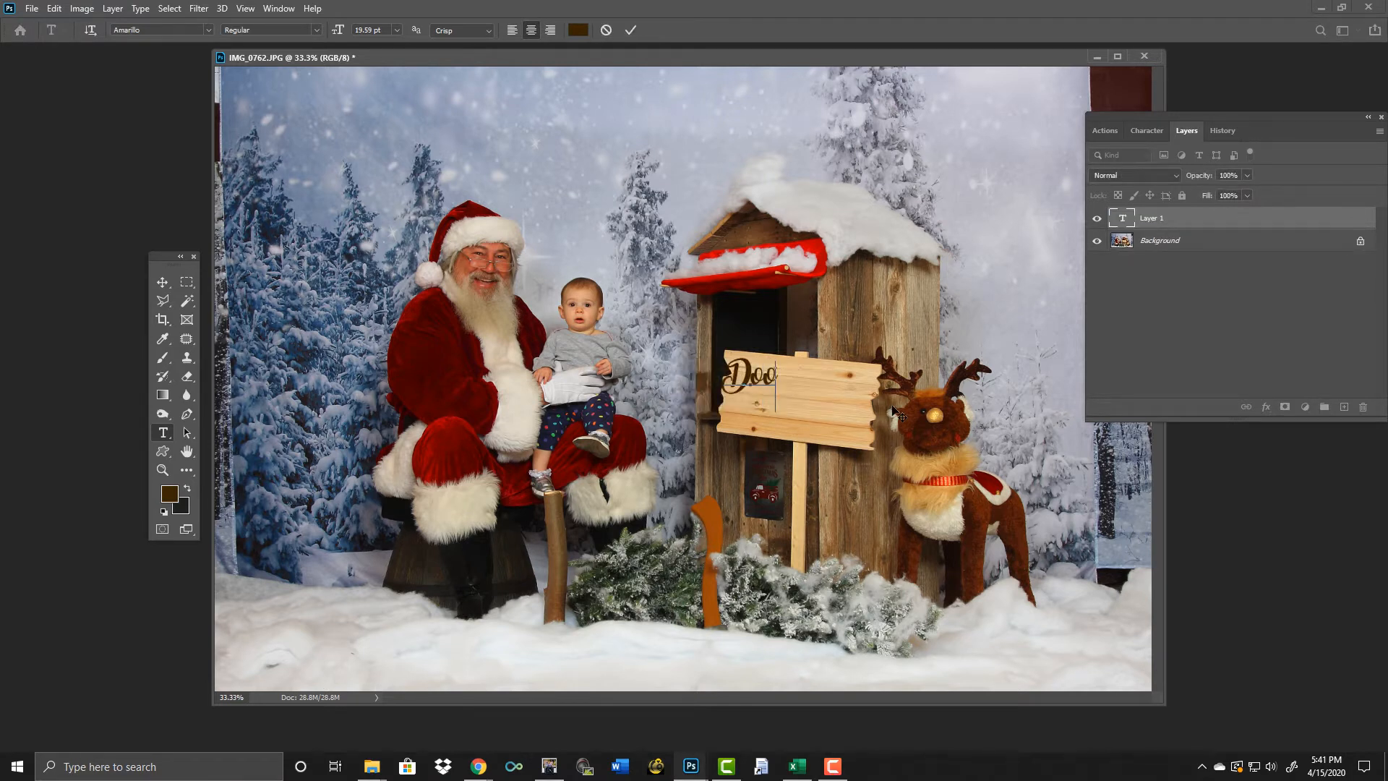
type("dlebu")
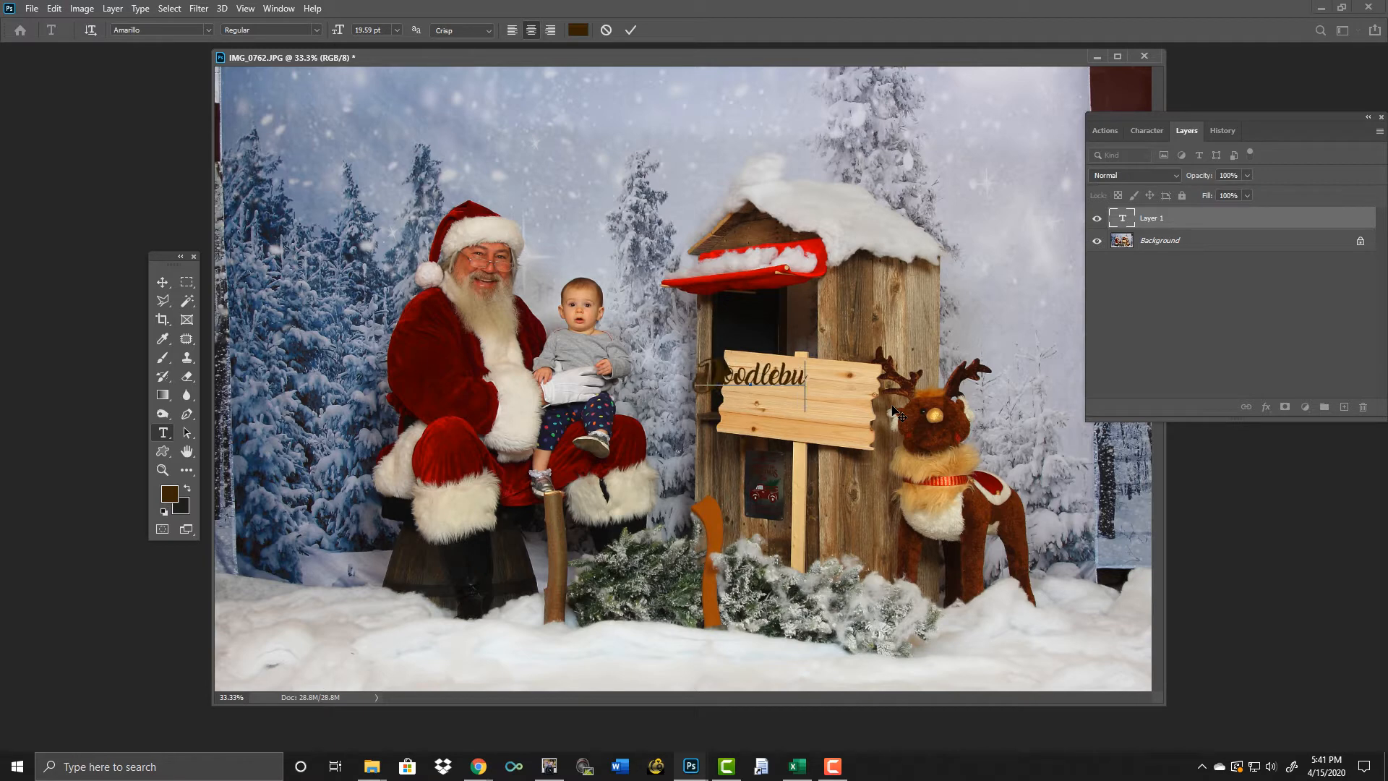
type("g")
key("Return")
type("tre")
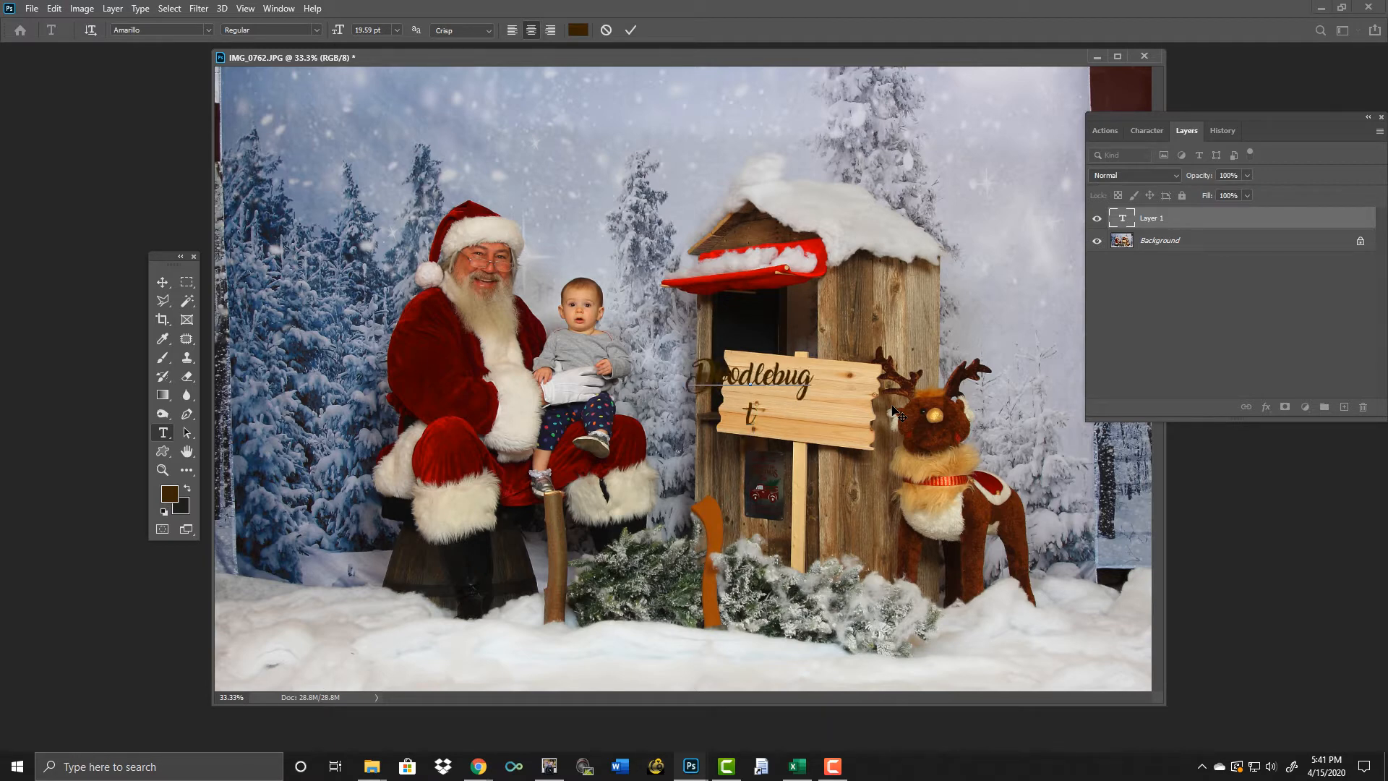
key("BackSpace")
key("BackSpace")
key("BackSpace")
type("Tree")
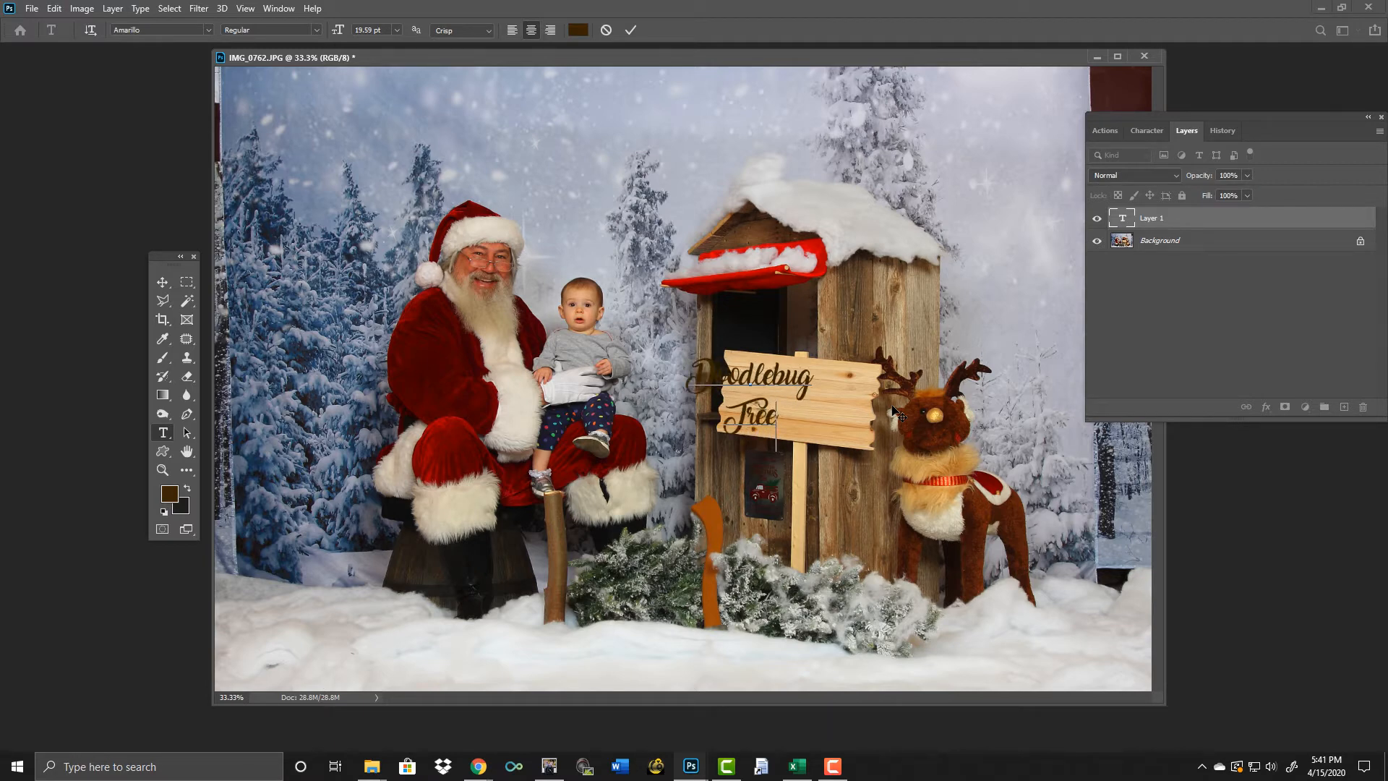
type(" Farm")
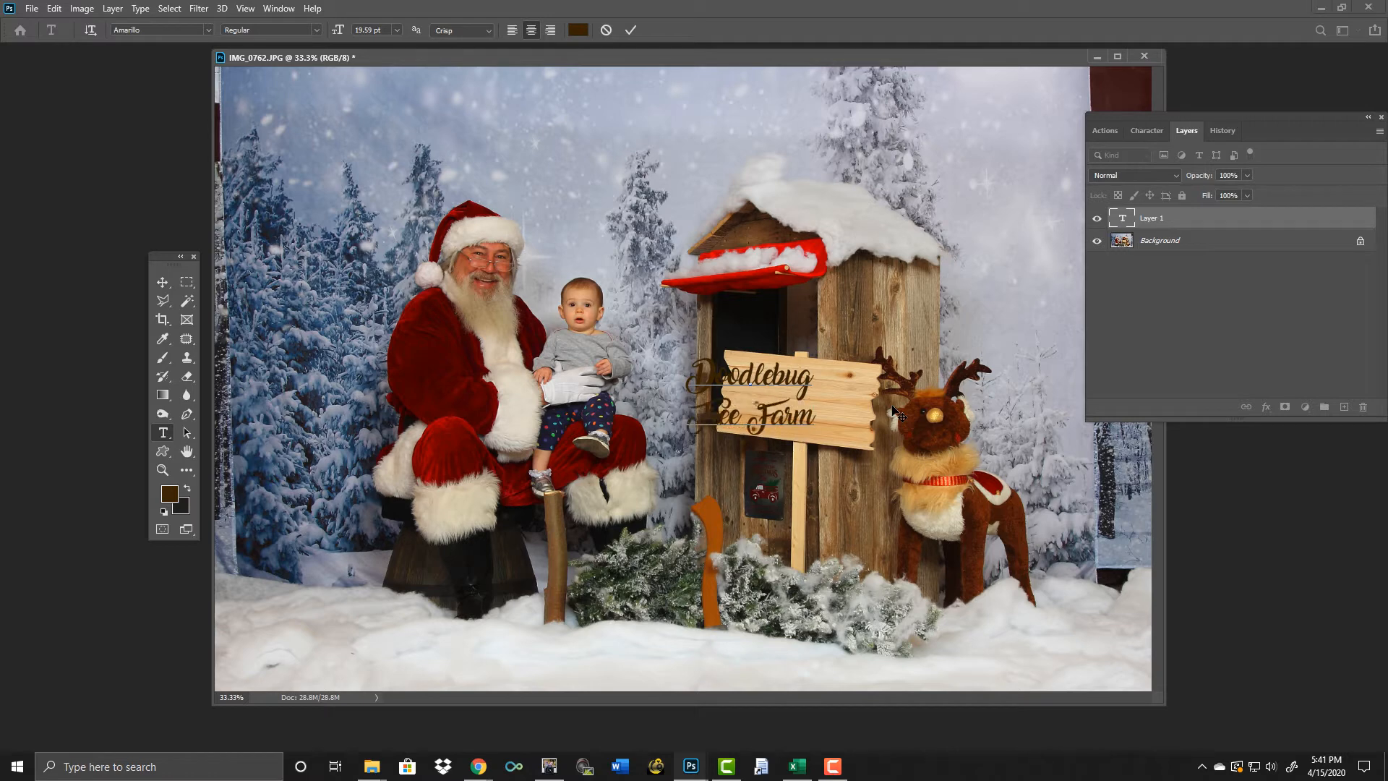
left_click(629, 33)
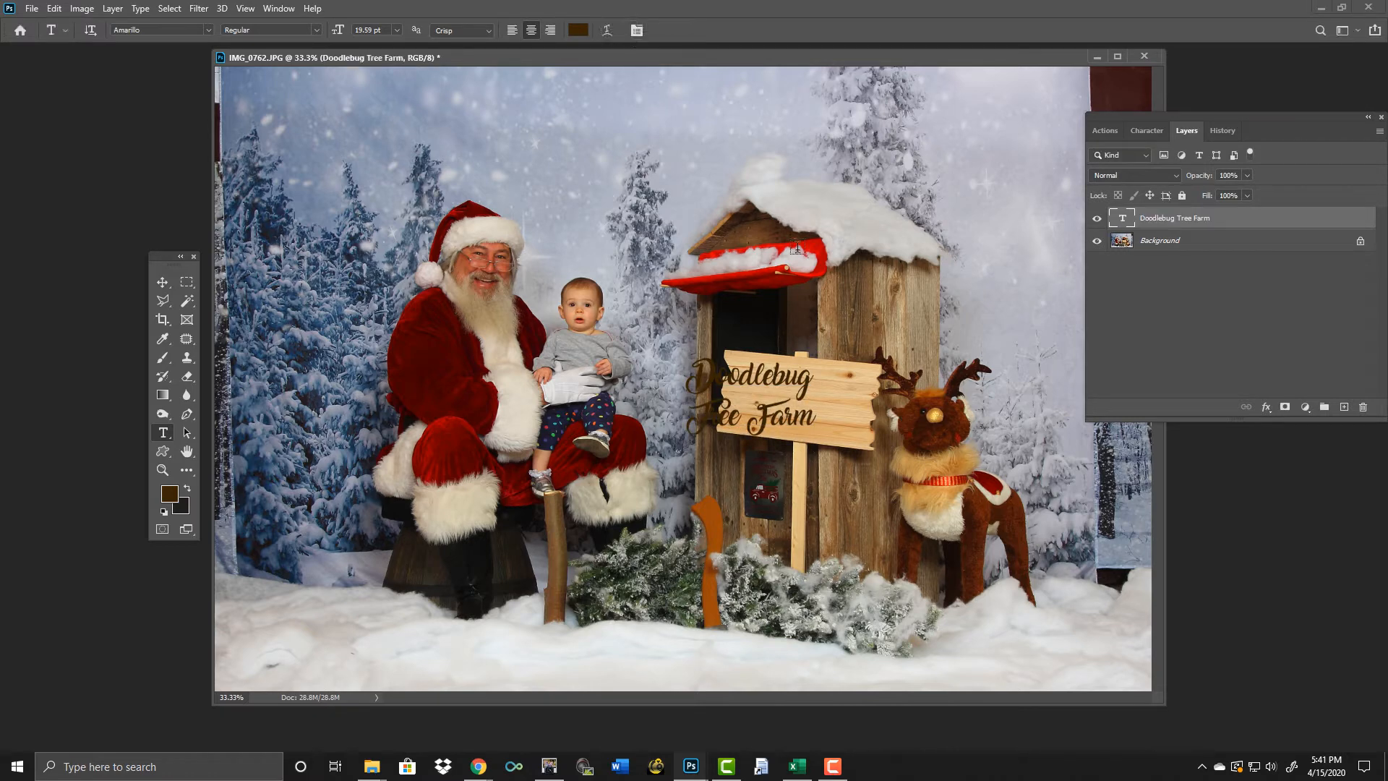
Transform the text layer, rotating it about 4° and fitting it within the wooden sign.
key("ctrl+t")
left_click_drag(857, 288, 868, 297)
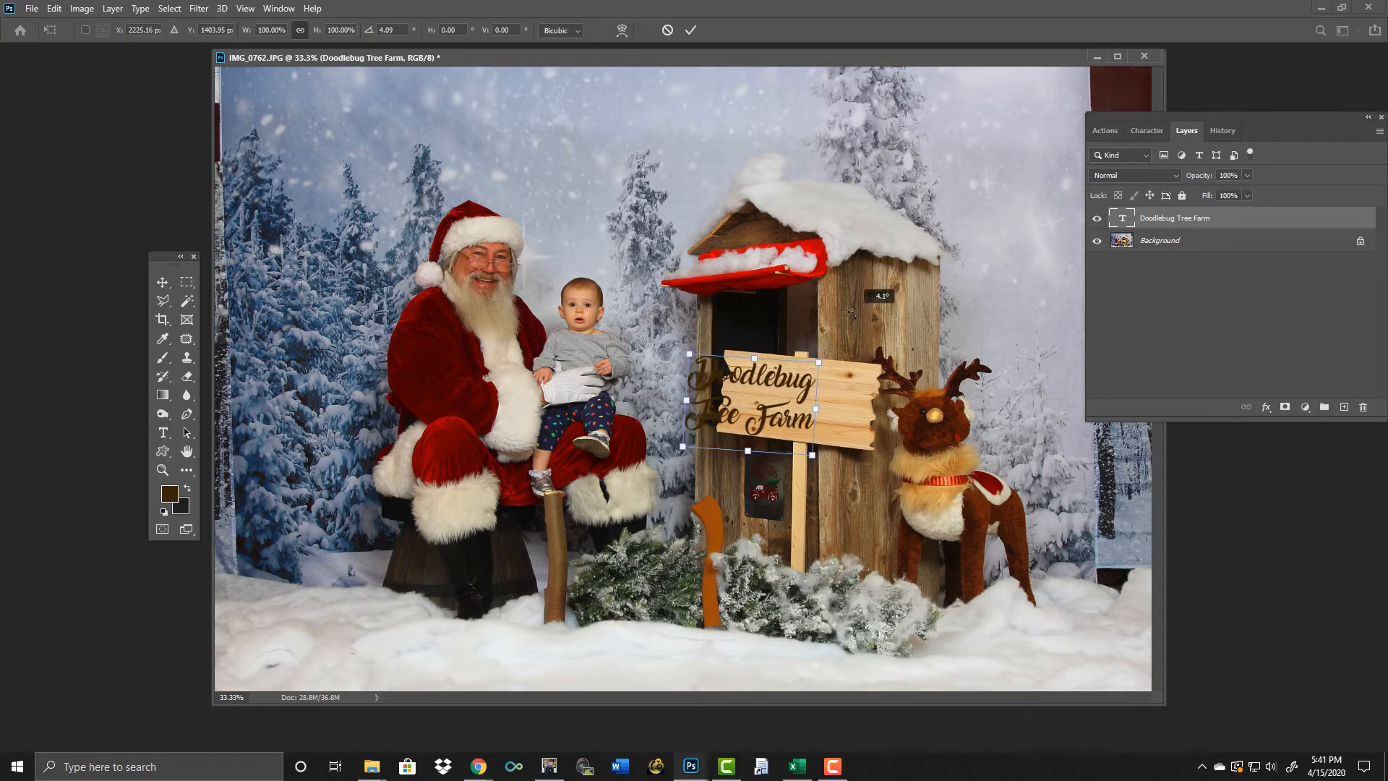
mouse_move(802, 389)
left_mouse_down()
mouse_move(849, 389)
mouse_move(857, 368)
mouse_move(828, 395)
left_mouse_up()
left_click(689, 30)
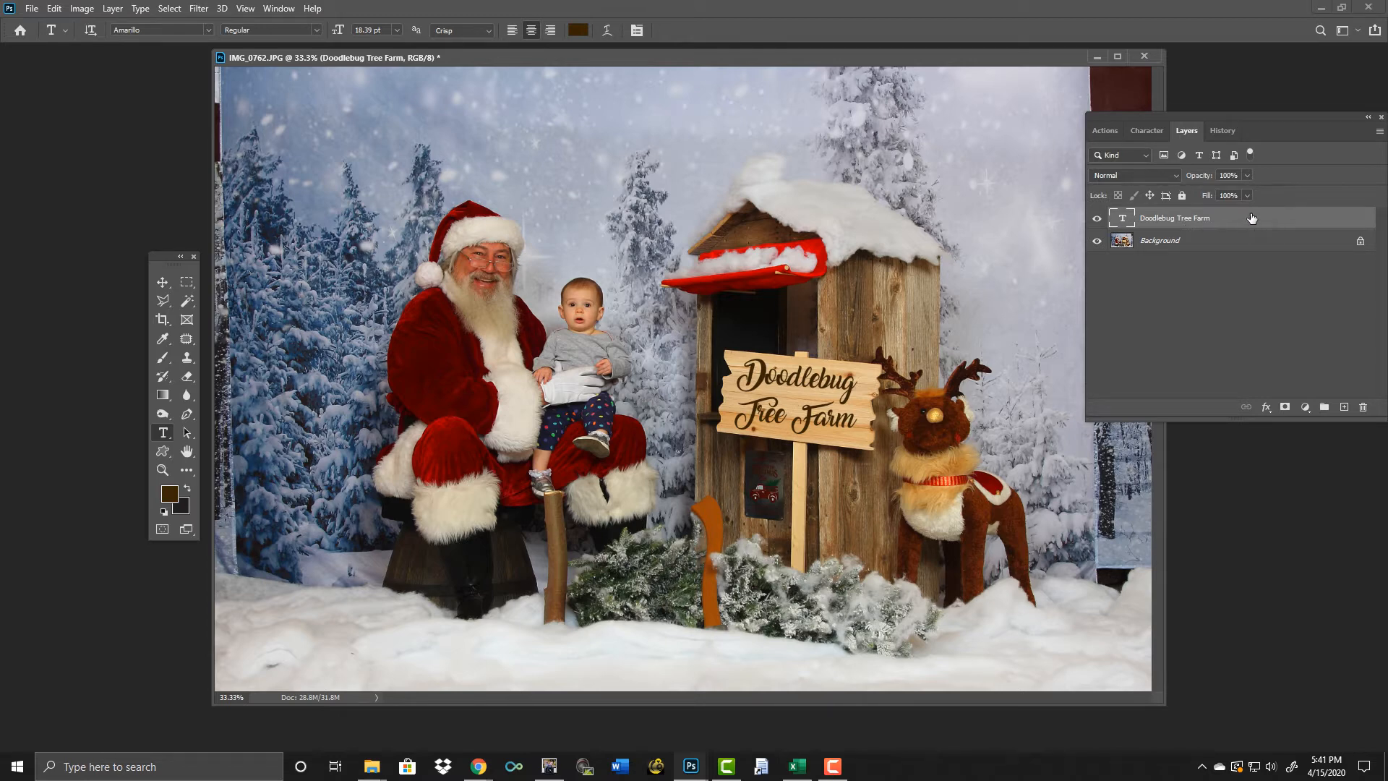
Delete the Doodlebug Tree Farm layer, bring it back, and move it about 1.52 in across and 0.25 in down onto the sign.
mouse_move(1257, 224)
left_mouse_down()
mouse_move(1343, 323)
mouse_move(1363, 407)
left_mouse_up()
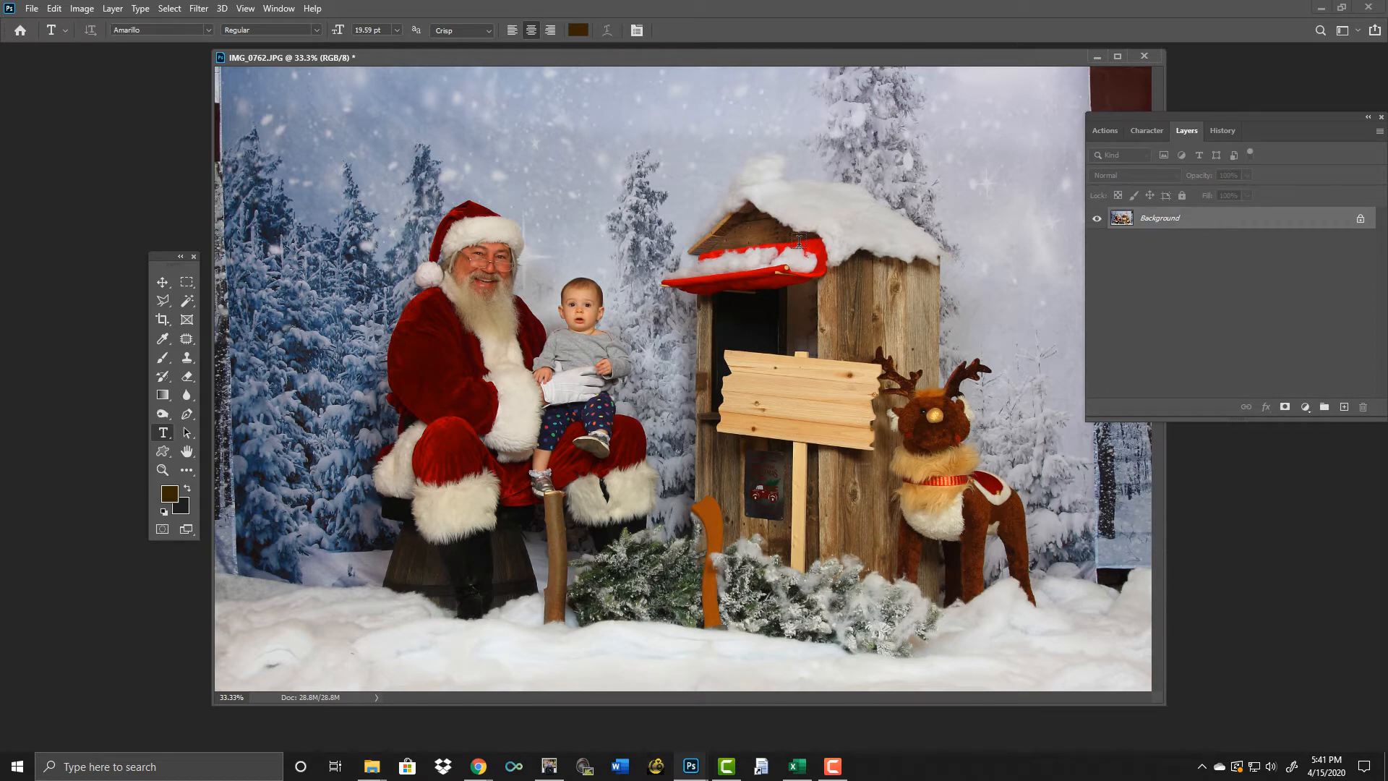
key("ctrl+z")
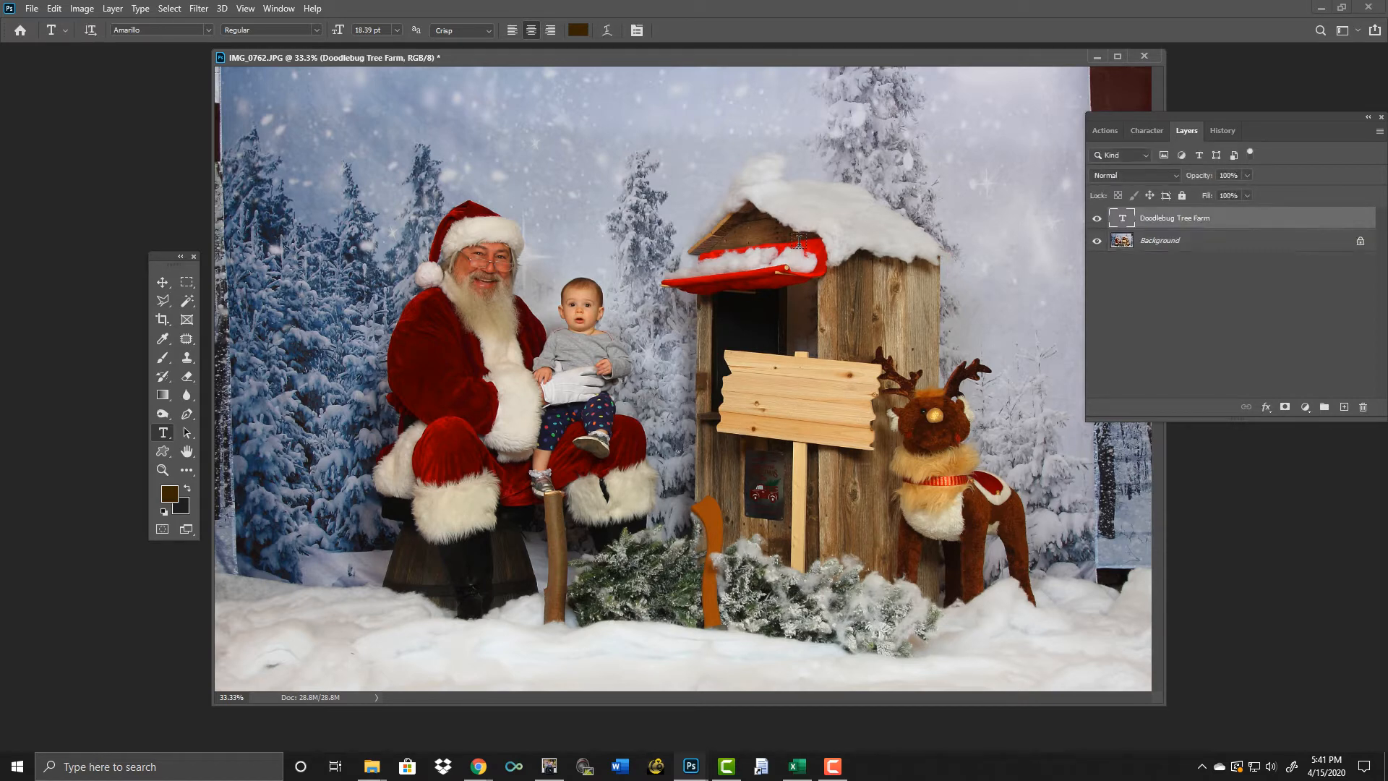
left_click(163, 282)
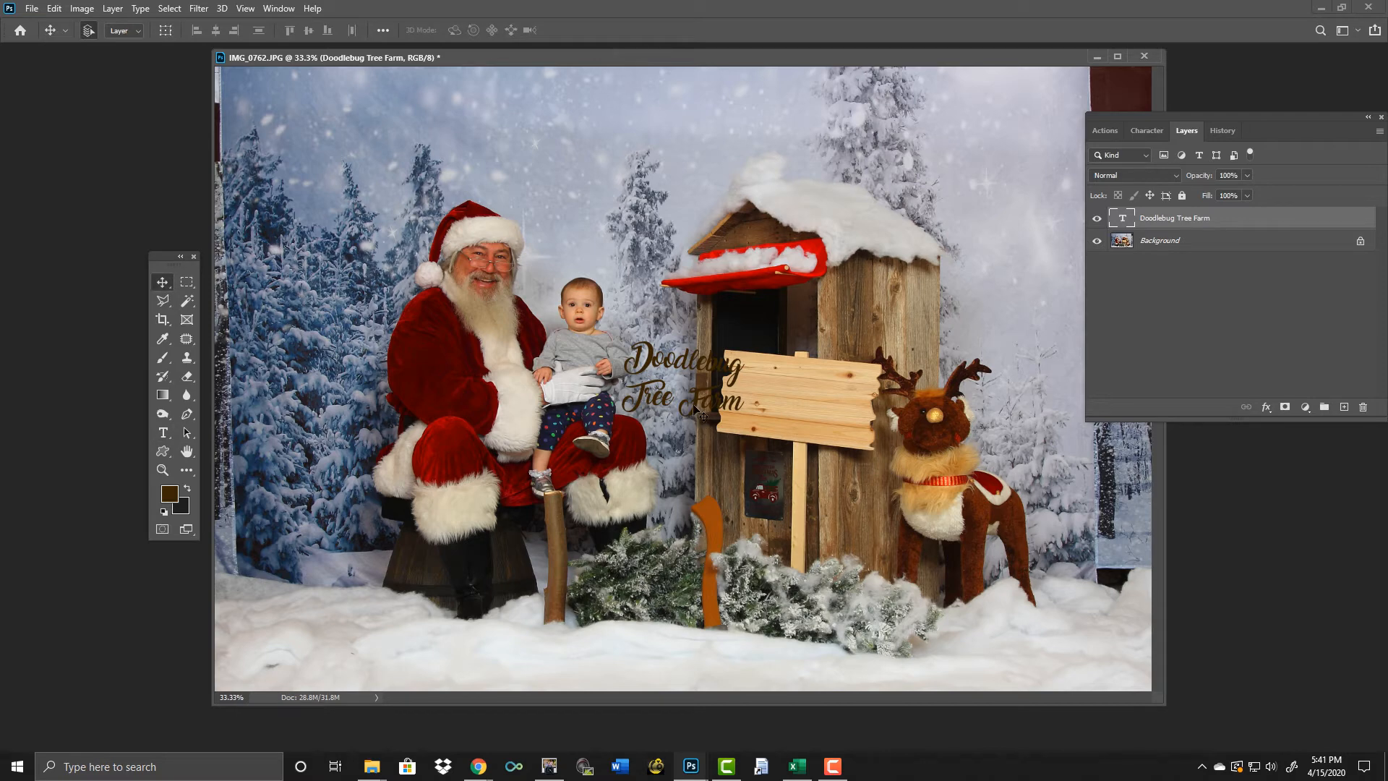
mouse_move(698, 415)
left_mouse_down()
mouse_move(683, 399)
mouse_move(661, 407)
mouse_move(812, 434)
left_mouse_up()
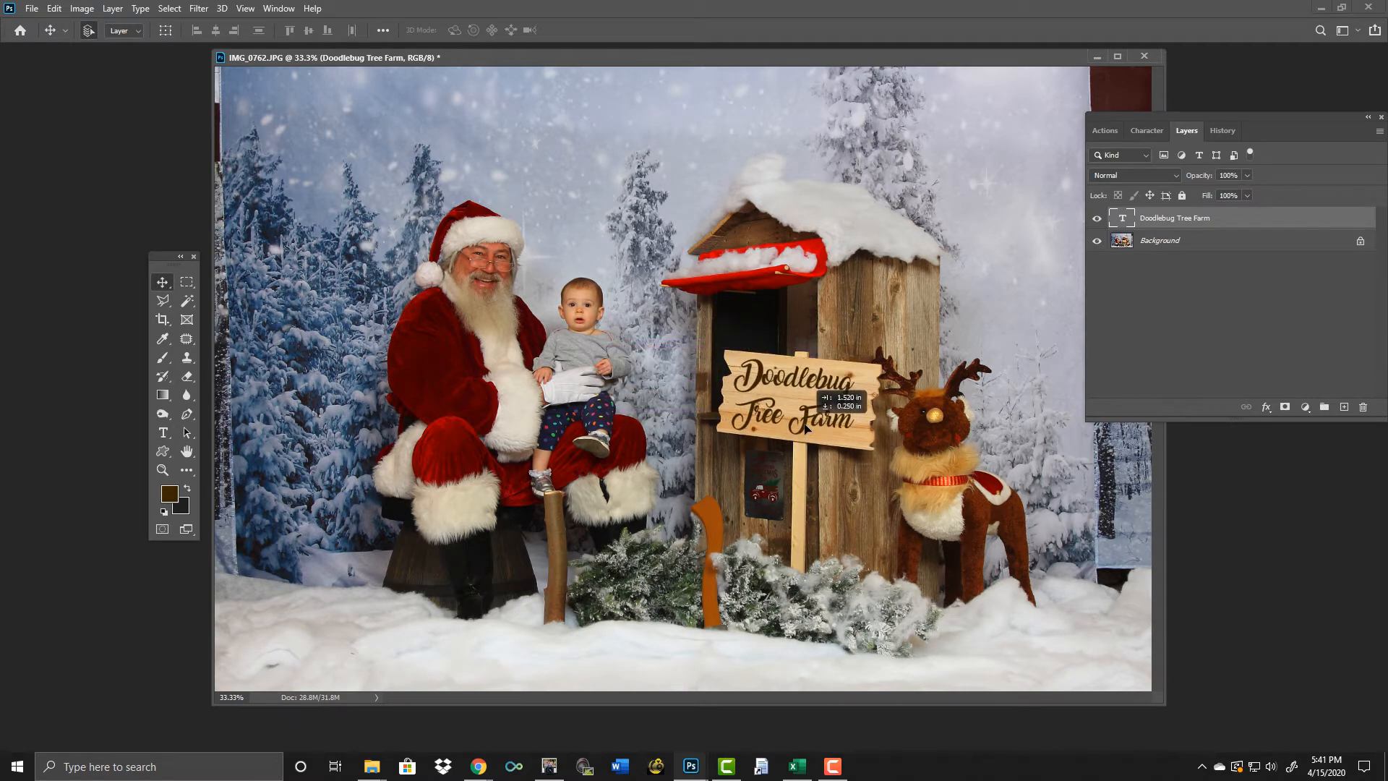
Delete the Doodlebug Tree Farm text layer, restore it, and delete it again so only the Background is left.
left_click_drag(1258, 226, 1363, 407)
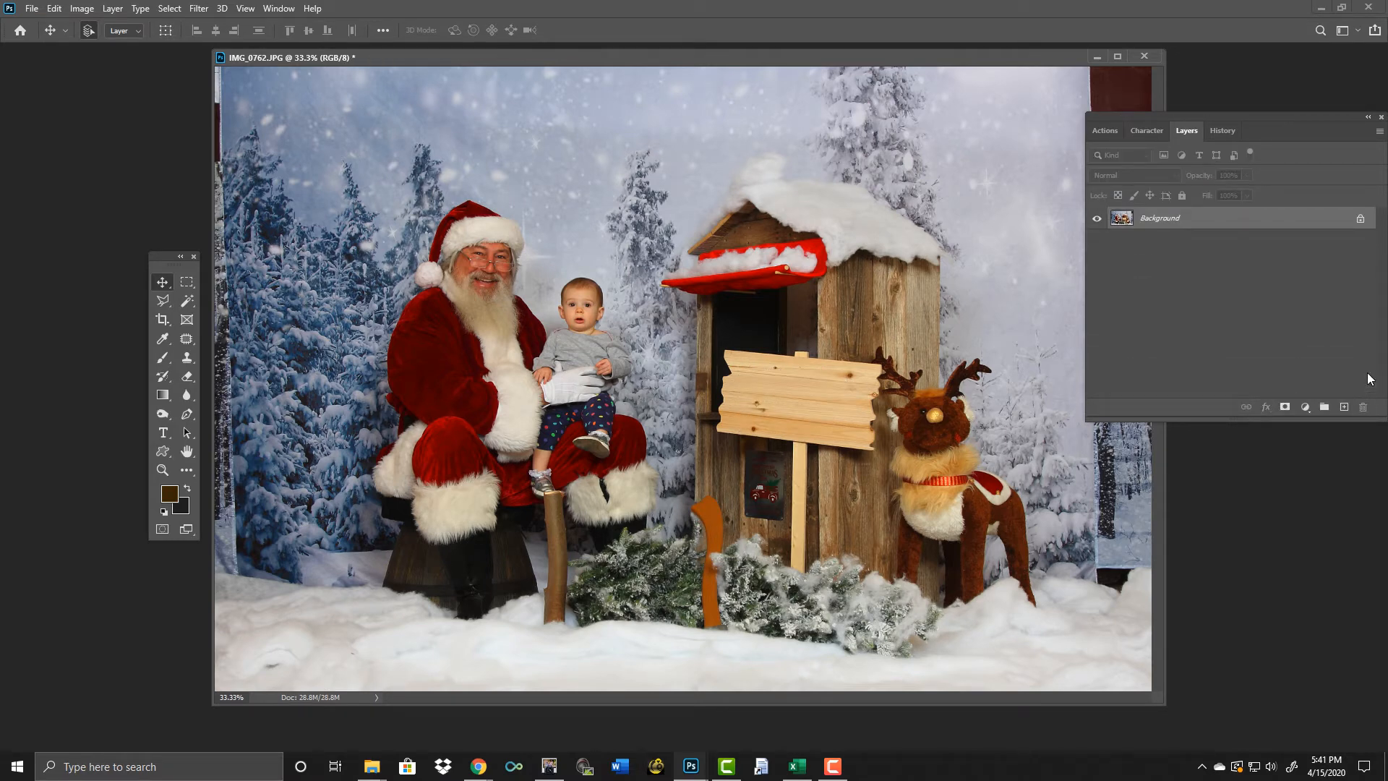
key("ctrl+z")
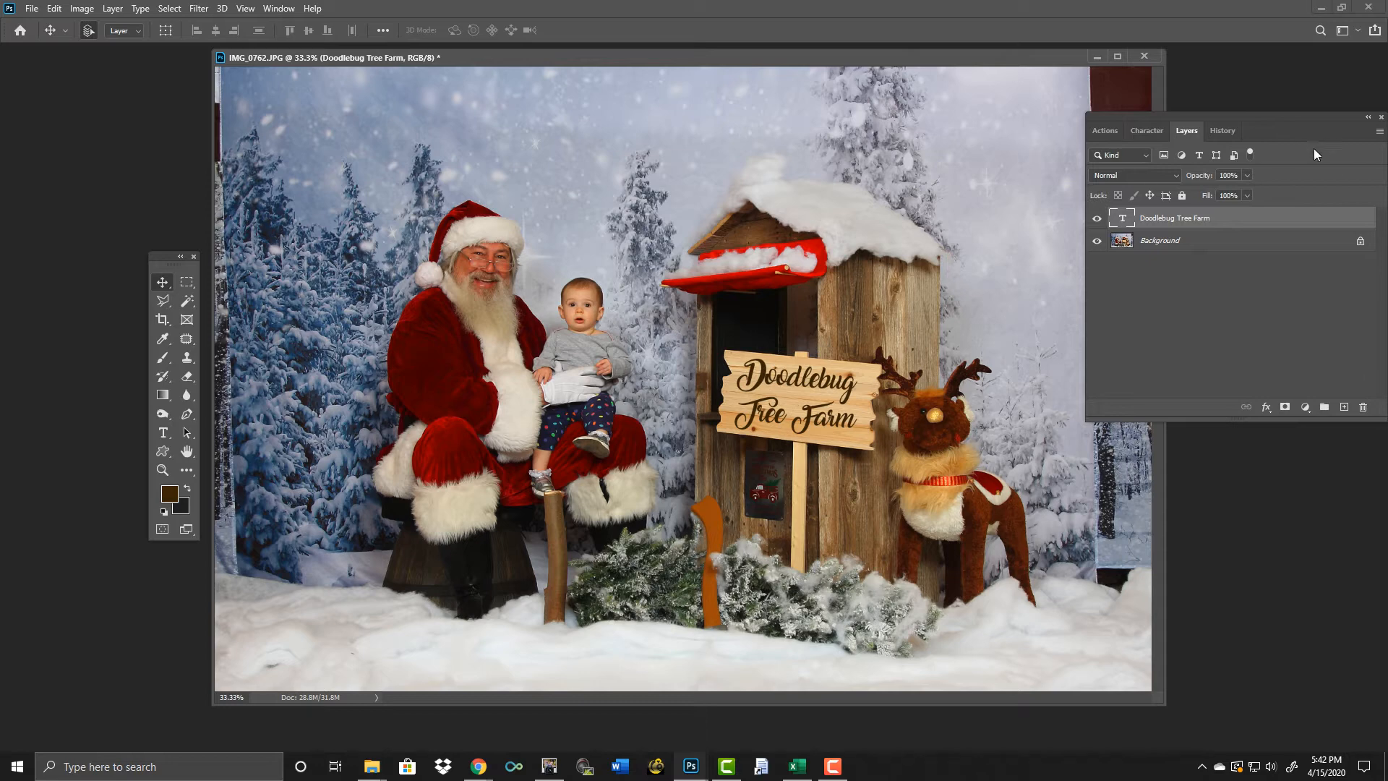
left_click_drag(1298, 221, 1368, 379)
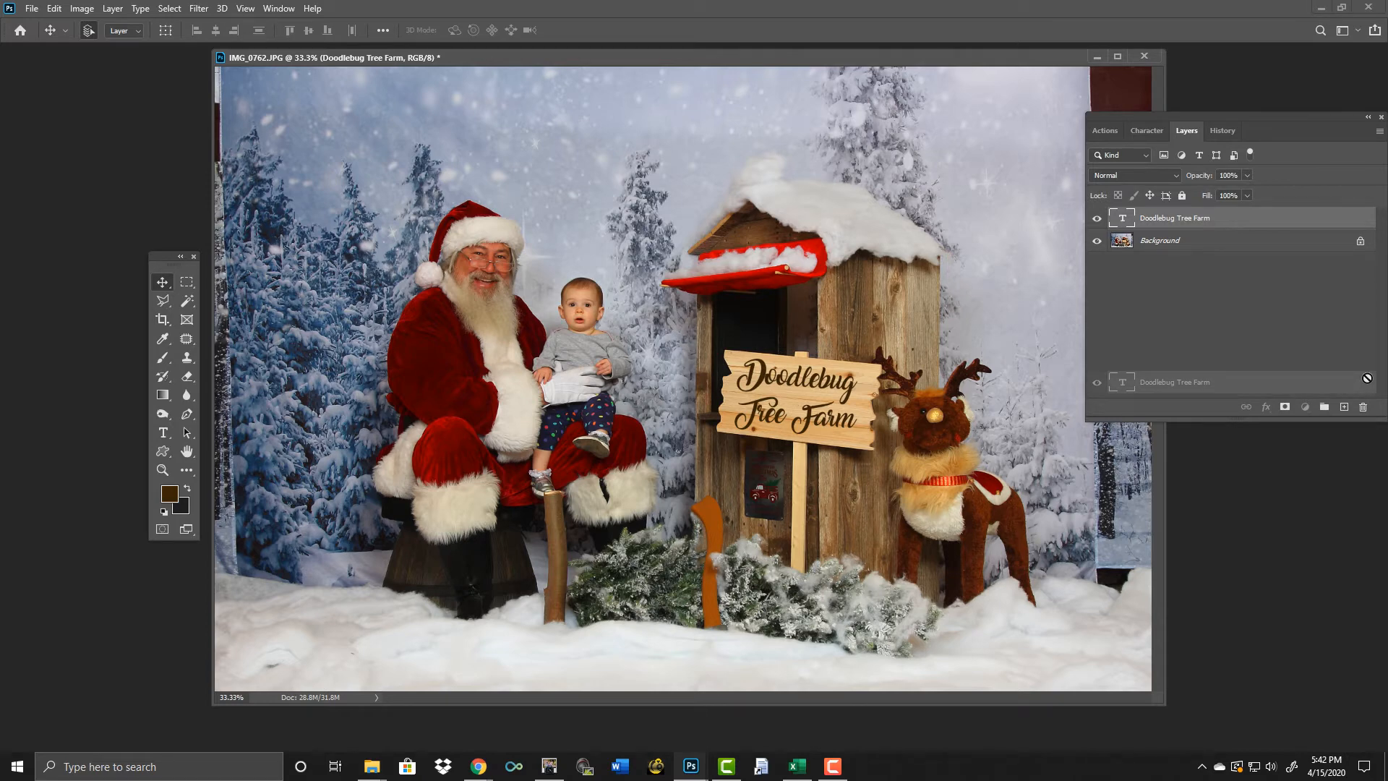
left_click_drag(1368, 378, 1363, 407)
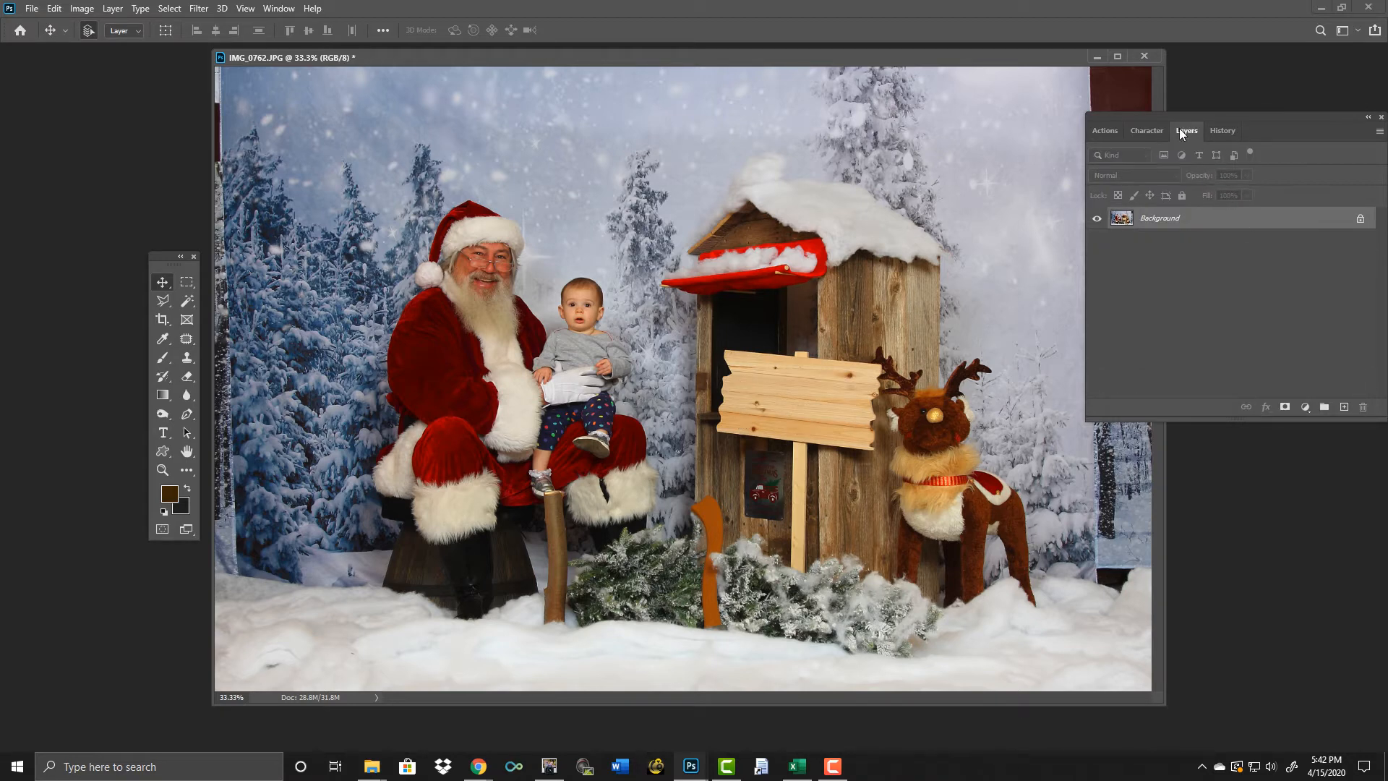
Start recording a new action named "Paste name" in Default Actions and paste the copied text layer onto the photo.
left_click(1104, 131)
scroll(1287, 350, "down", 5)
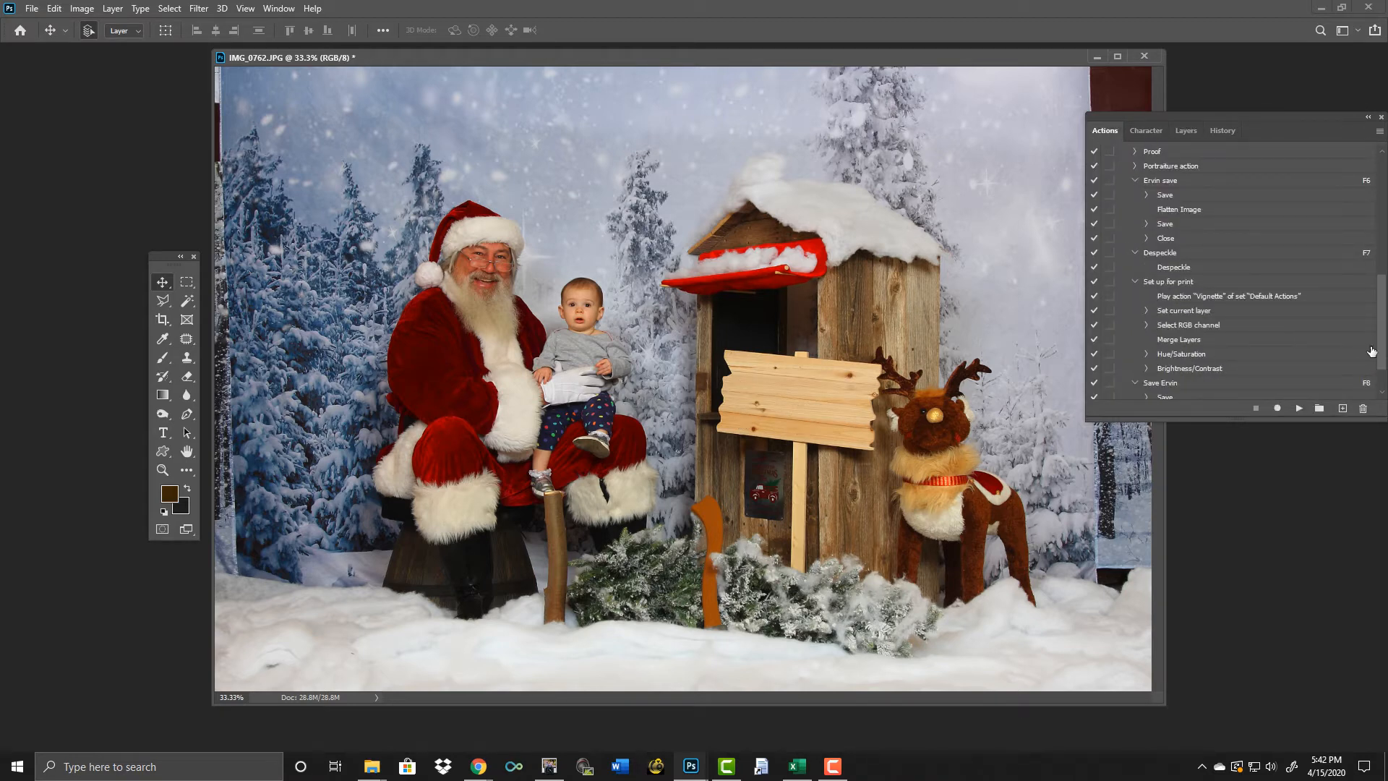
left_click(1342, 410)
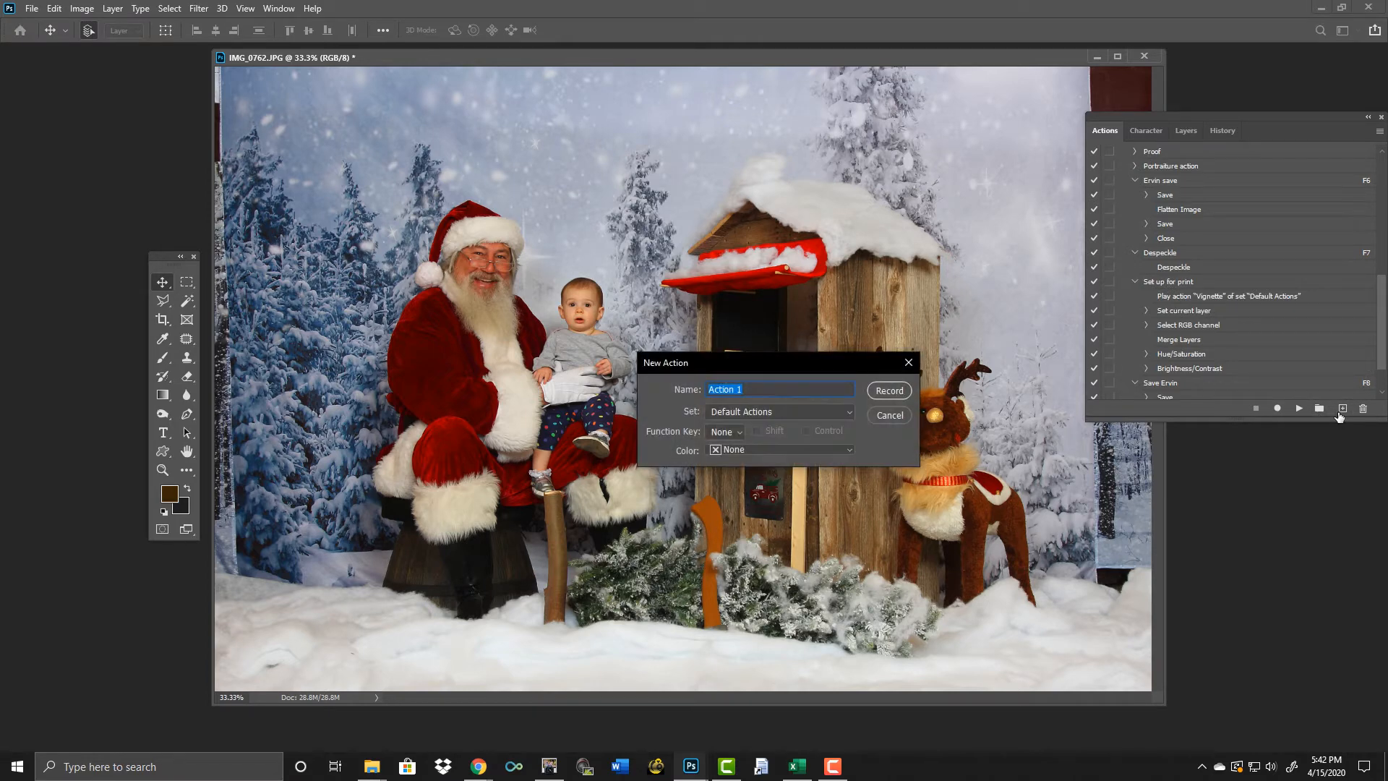
type("Paste name")
left_click(890, 391)
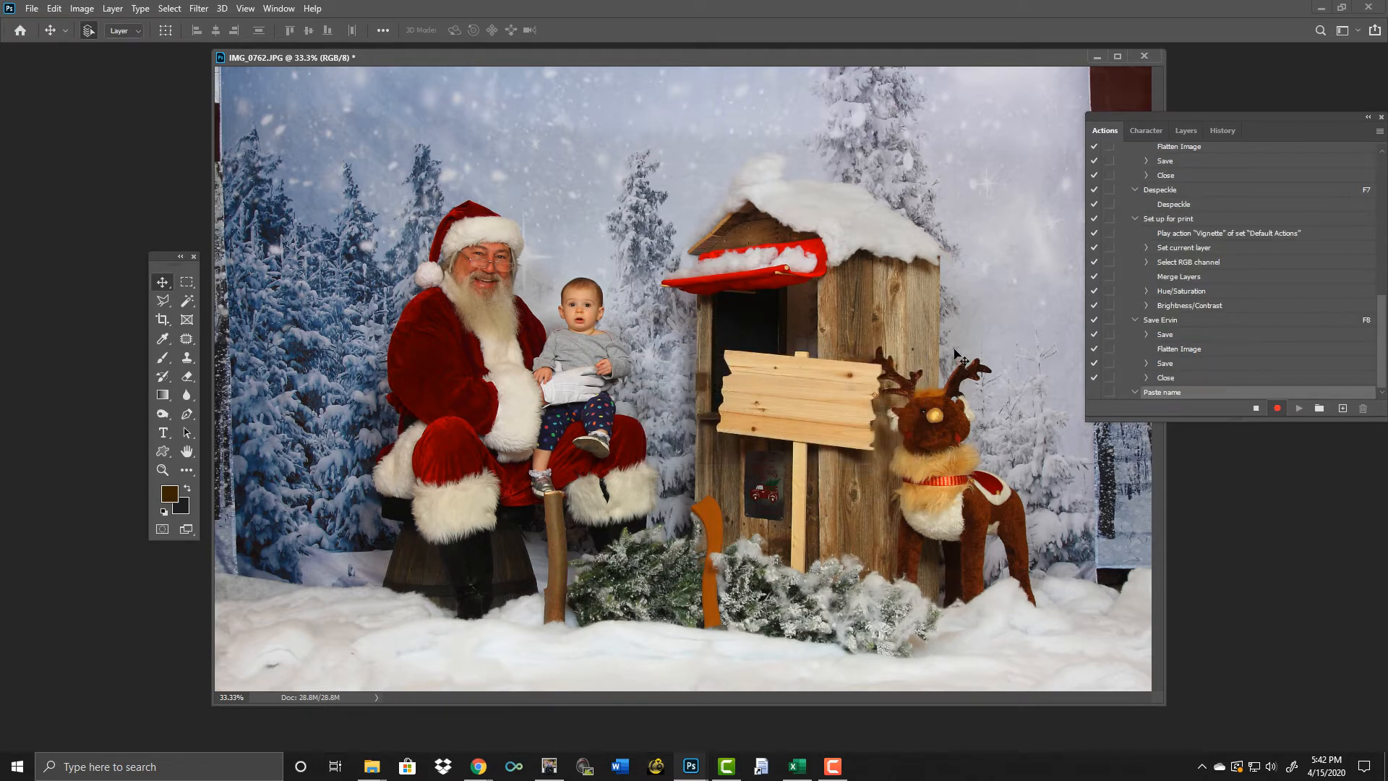
key("ctrl+v")
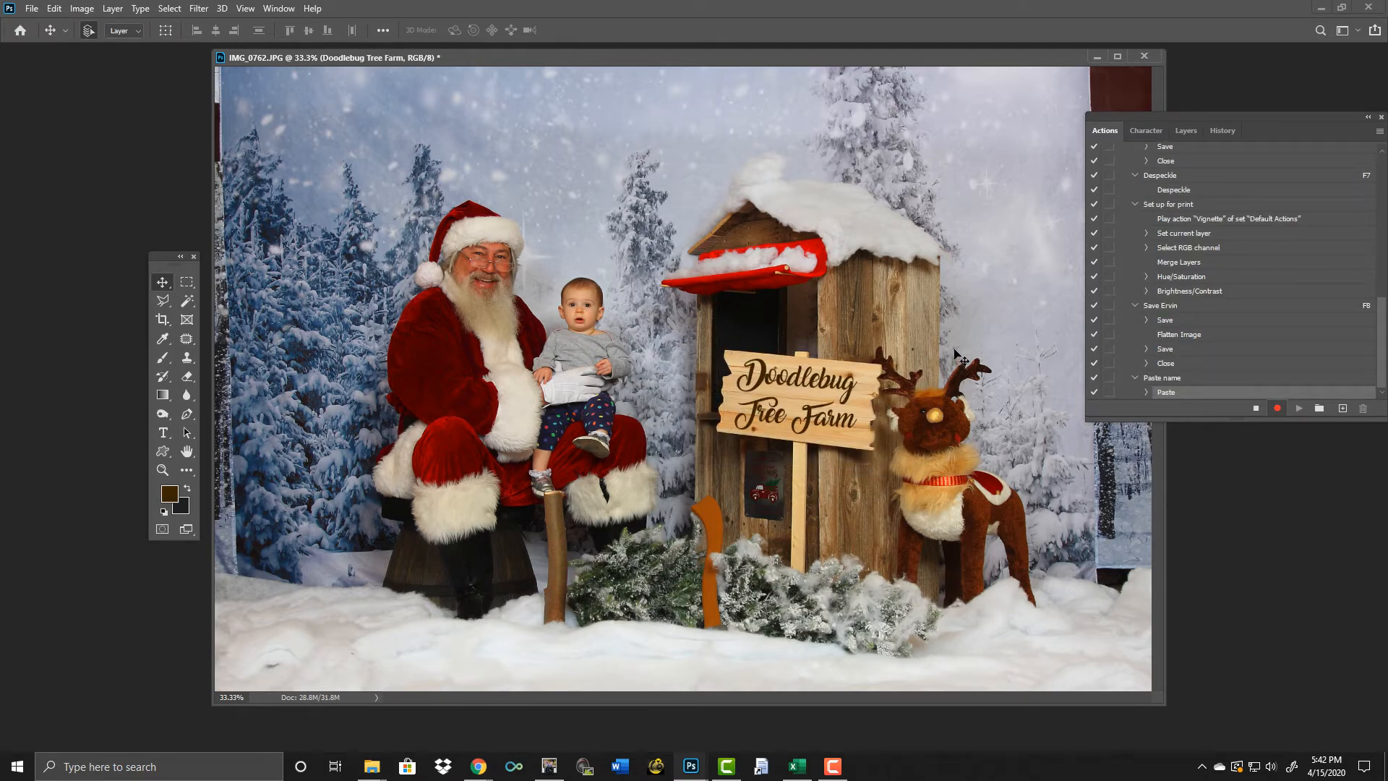
Save the image as a layered Photoshop file in the Snow added PSD folder inside Add snow, with Maximize Compatibility on.
left_click(32, 12)
left_click(71, 185)
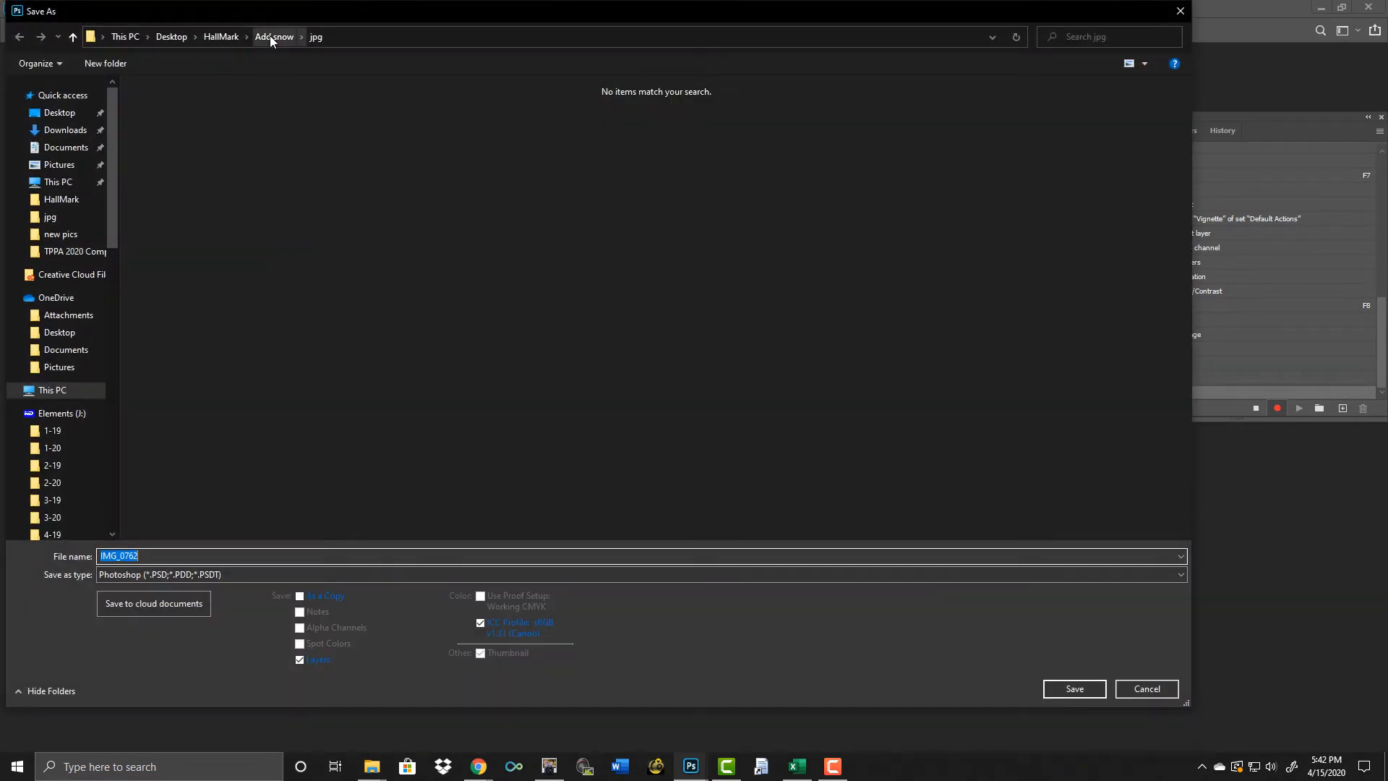
left_click(271, 36)
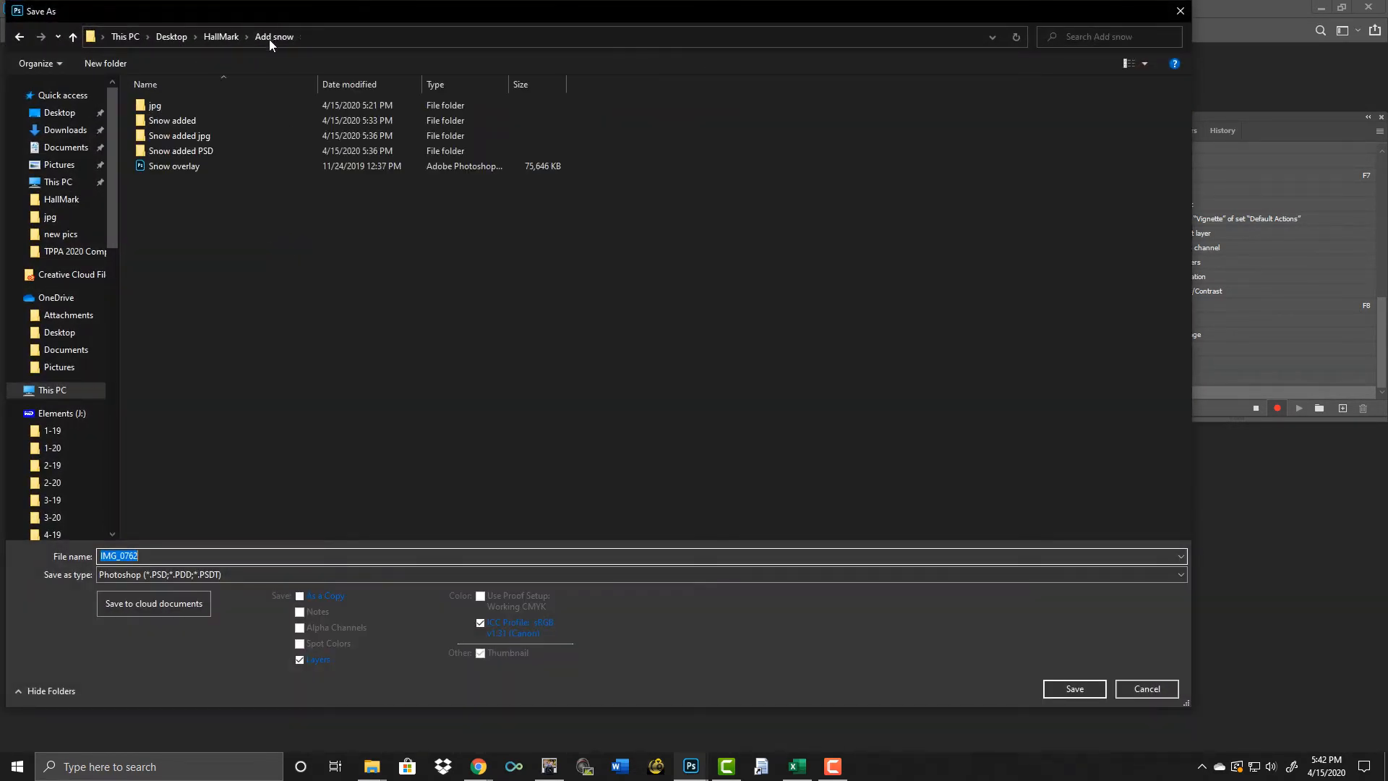
double_click(227, 151)
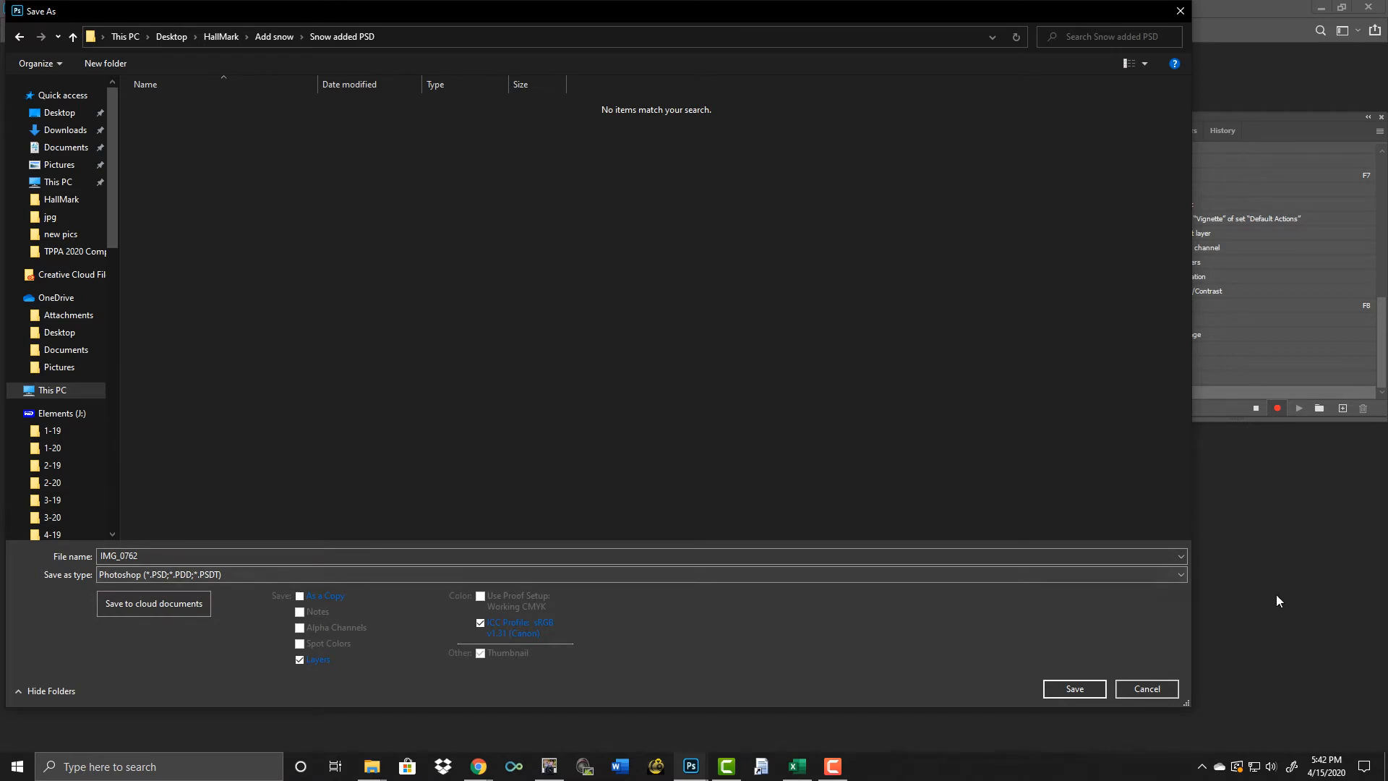
left_click(1088, 690)
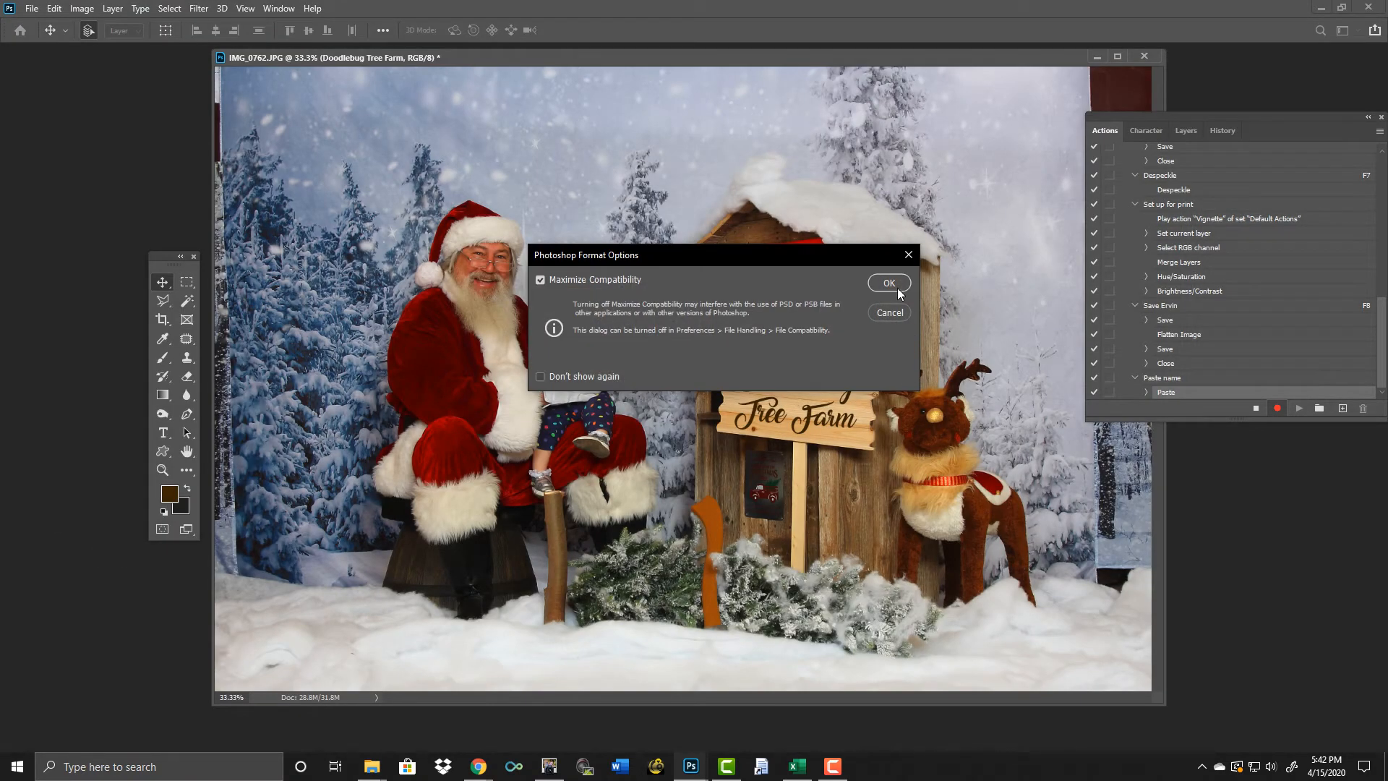
left_click(896, 280)
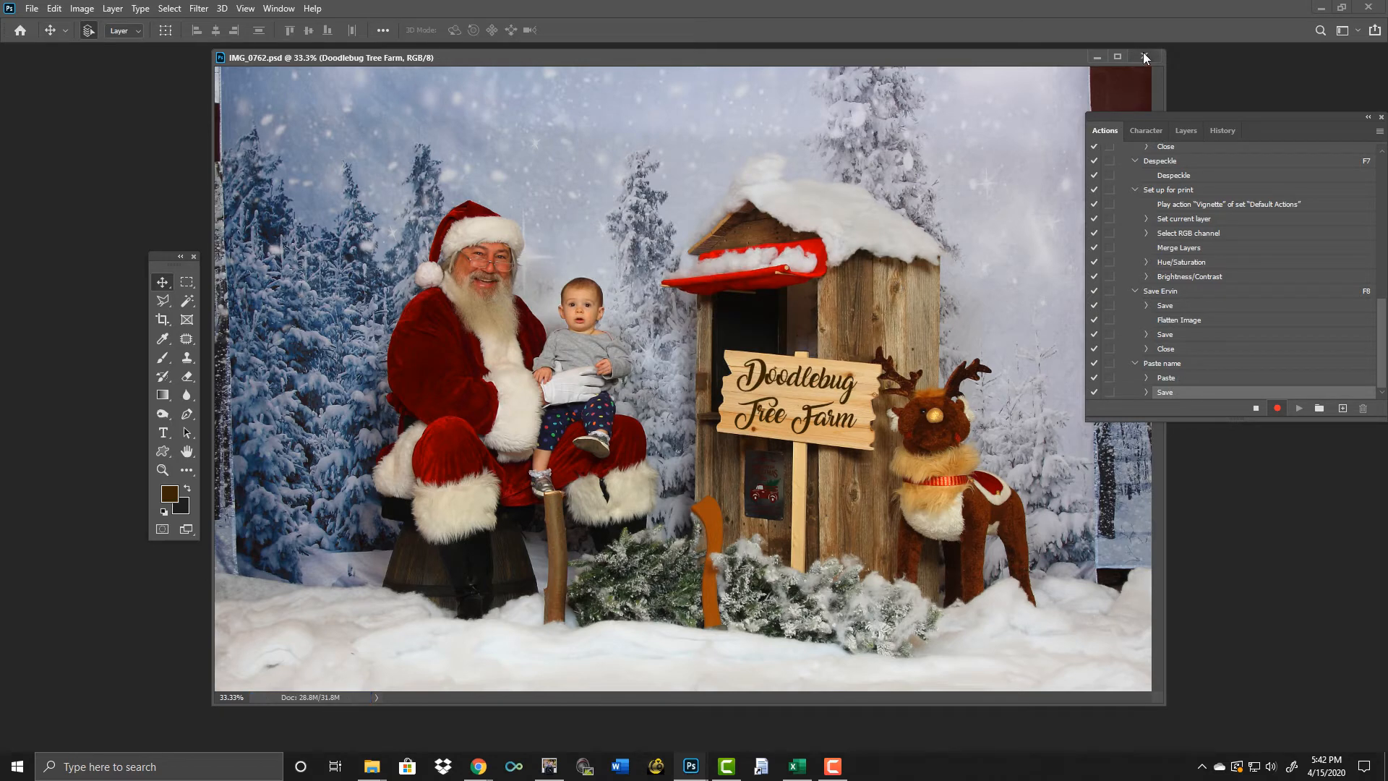
Close the saved document and stop recording the action.
left_click(1144, 56)
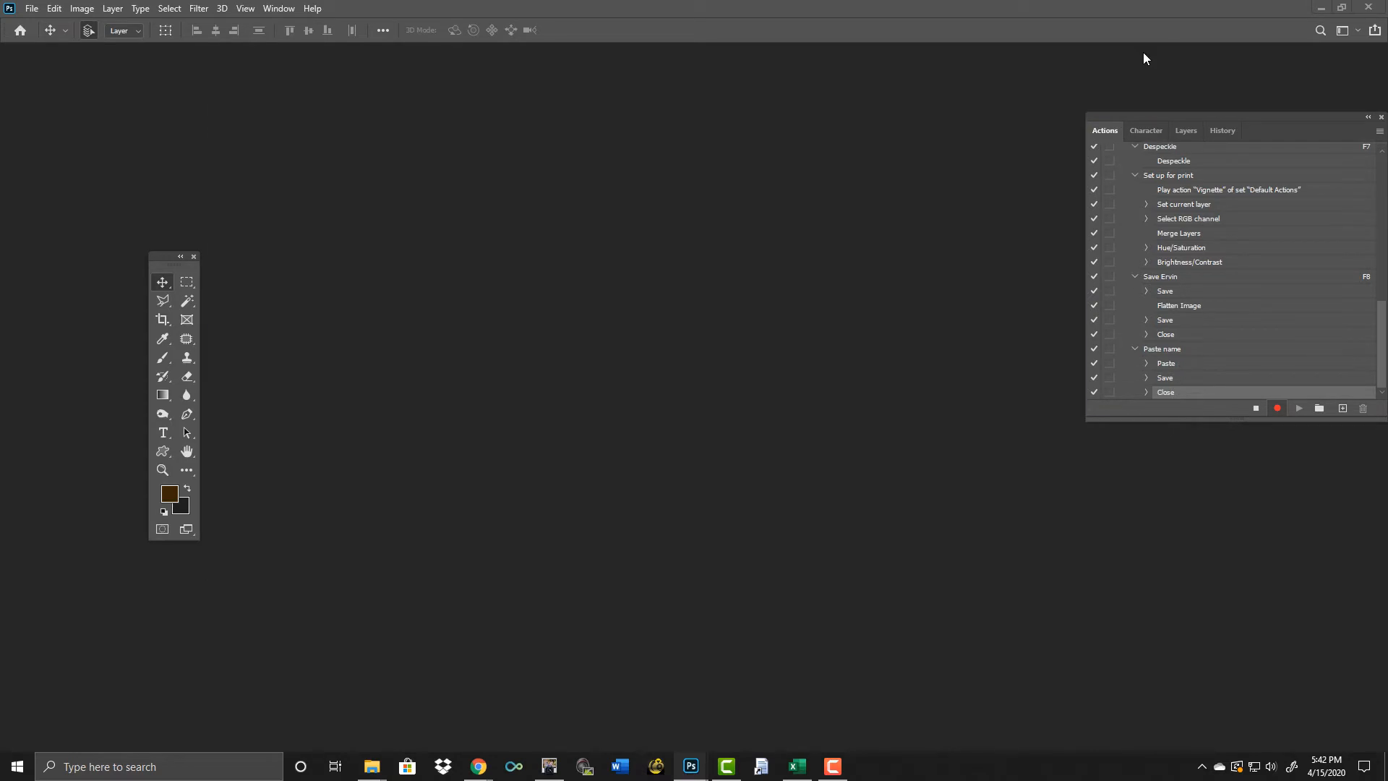
left_click(1256, 410)
Set up a Batch run of the Paste name action with the jpg folder from Desktop, HallMark, Add snow as its source.
left_click(33, 8)
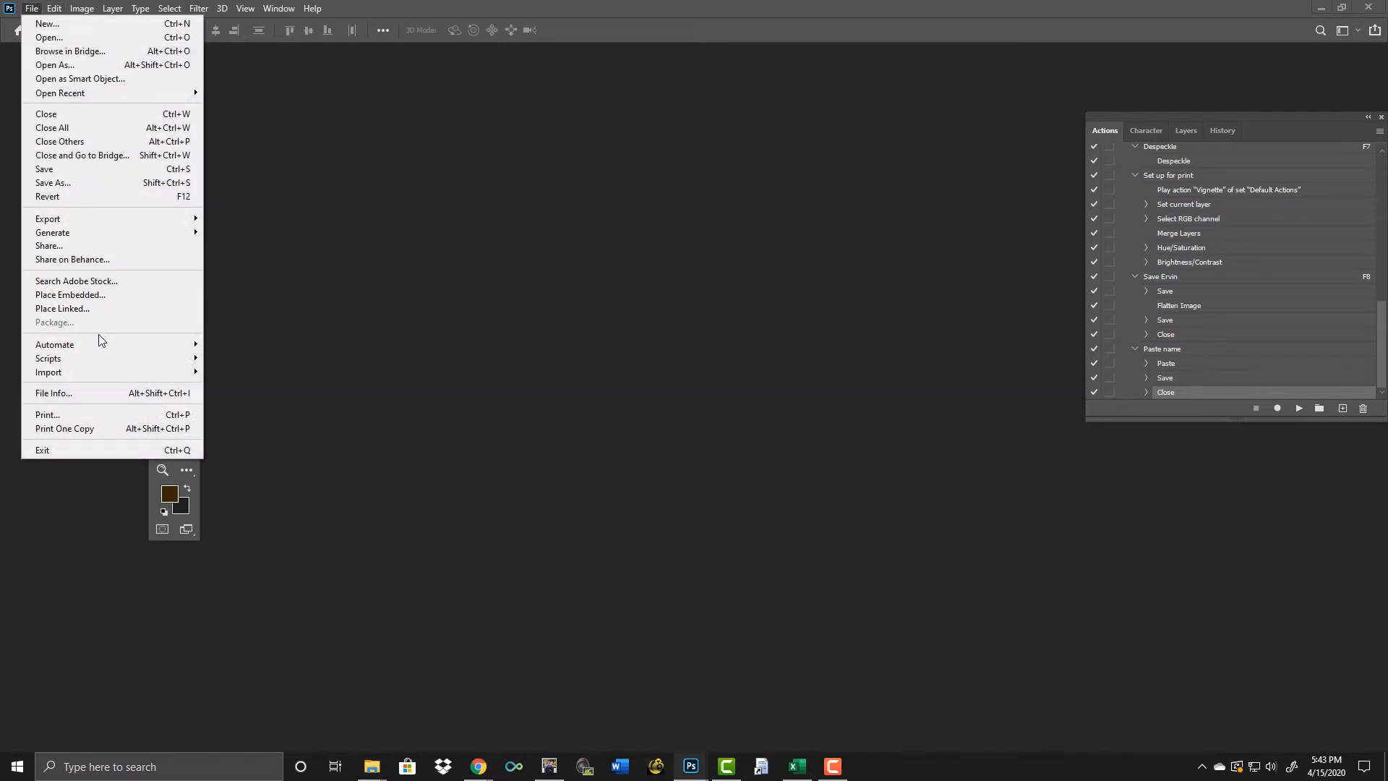
mouse_move(100, 345)
left_click(245, 347)
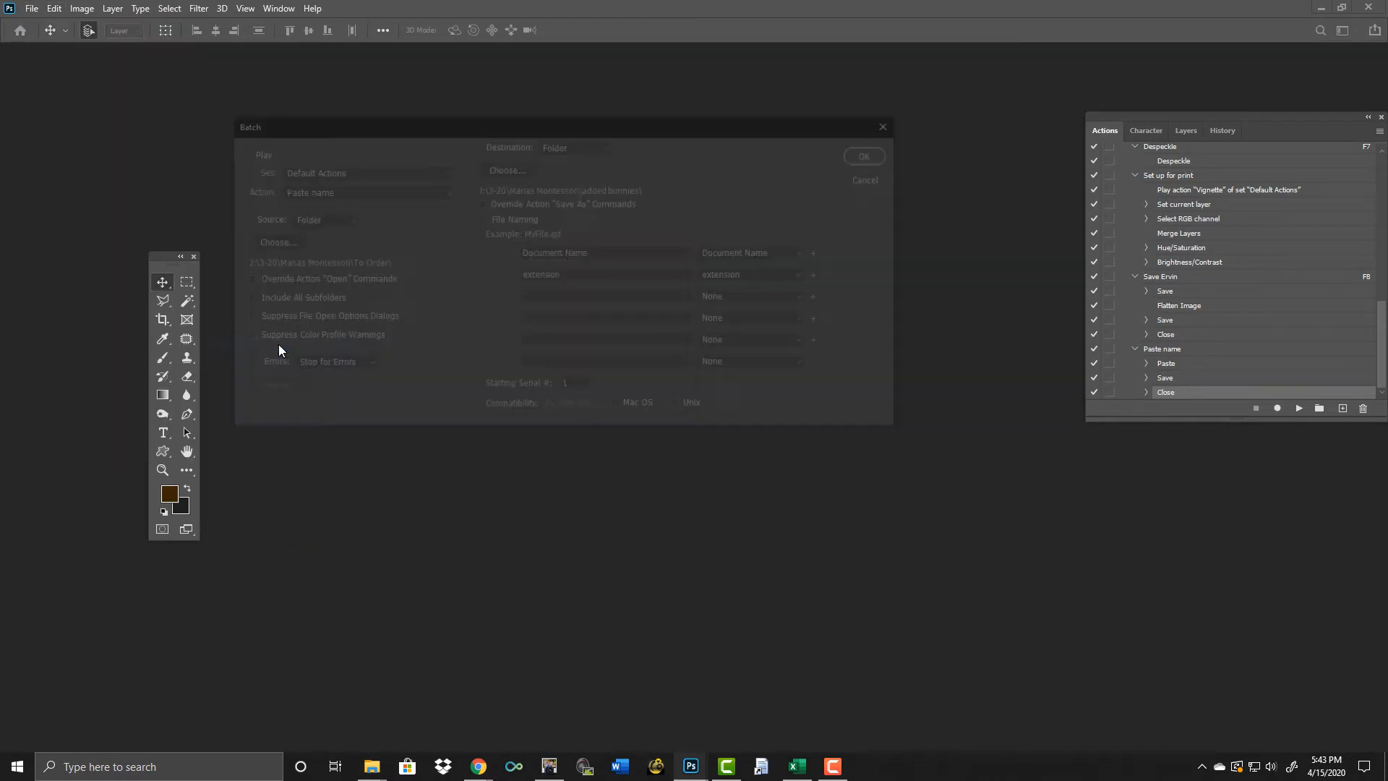
left_click_drag(543, 128, 645, 156)
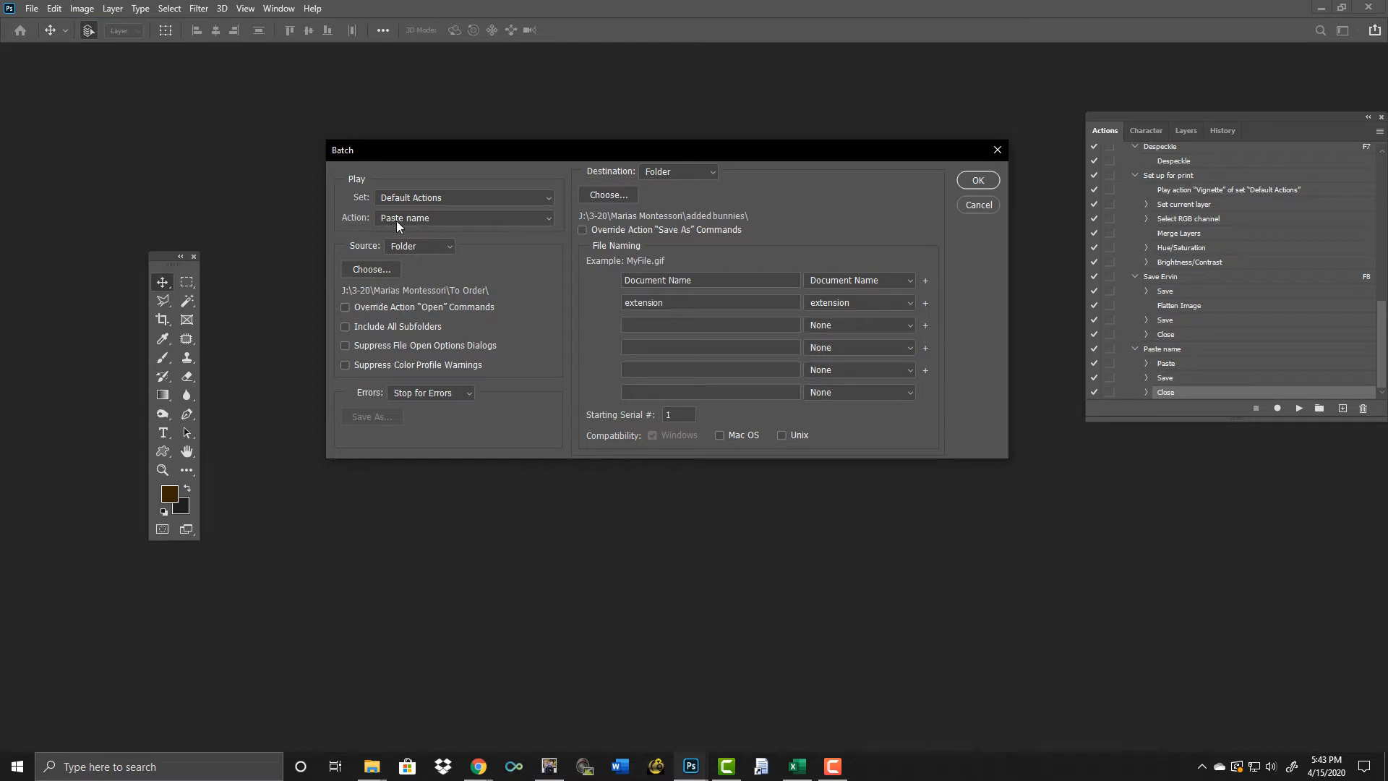
left_click(392, 267)
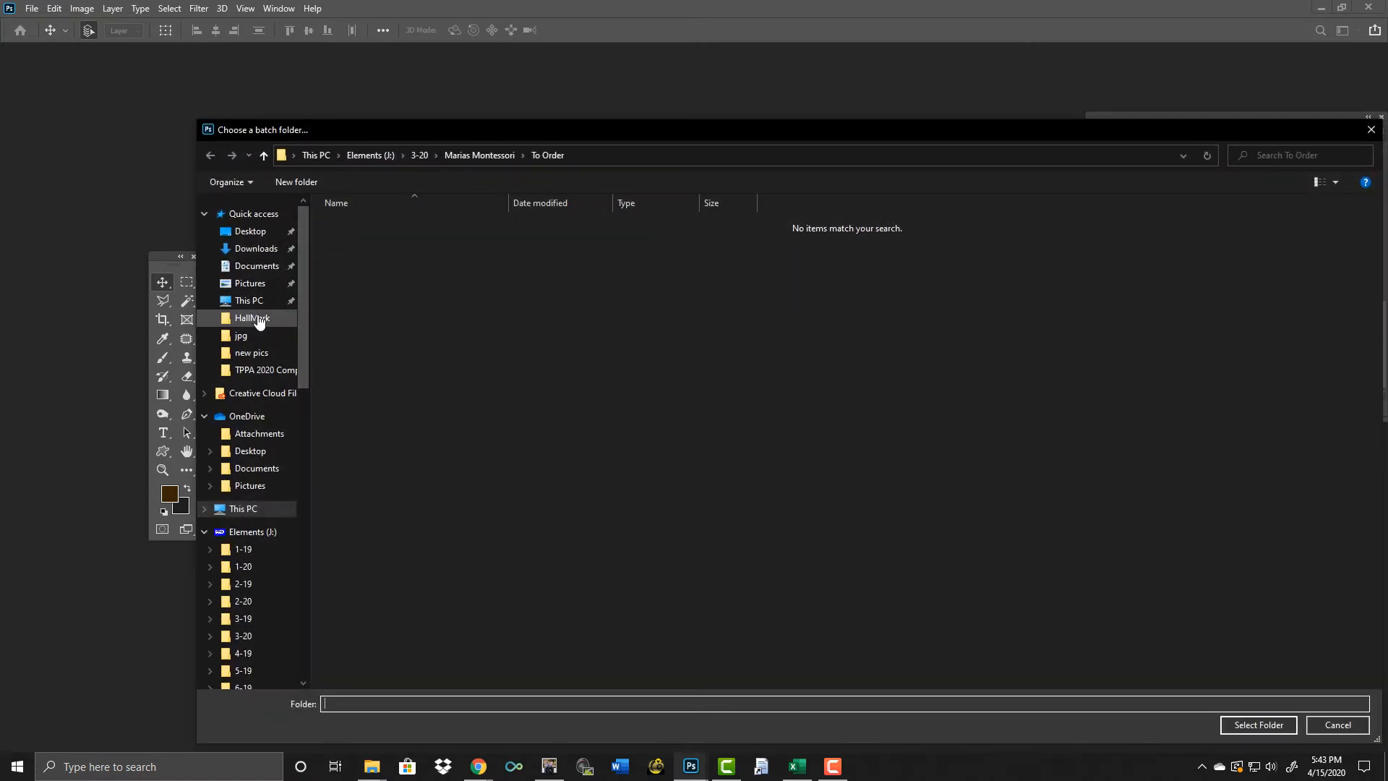
left_click(253, 233)
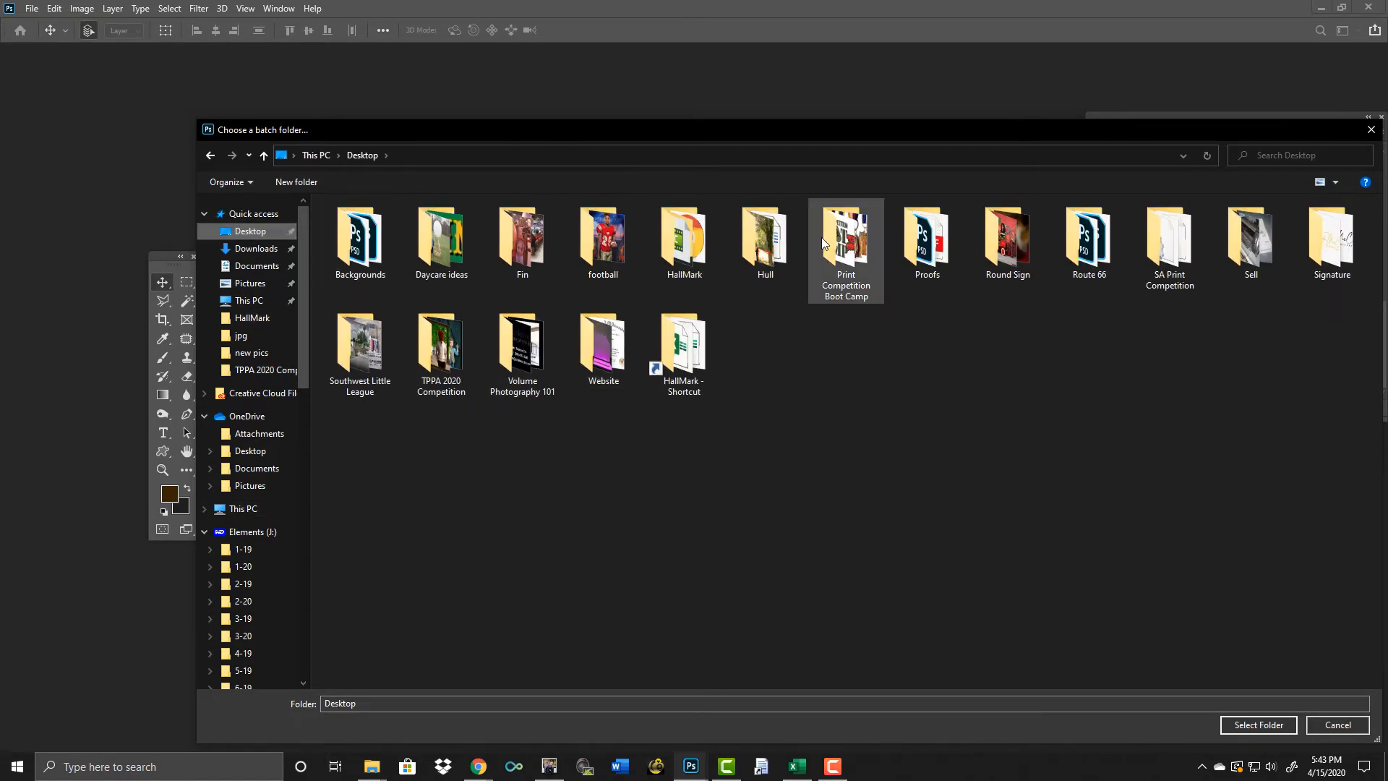
left_click(679, 251)
double_click(679, 251)
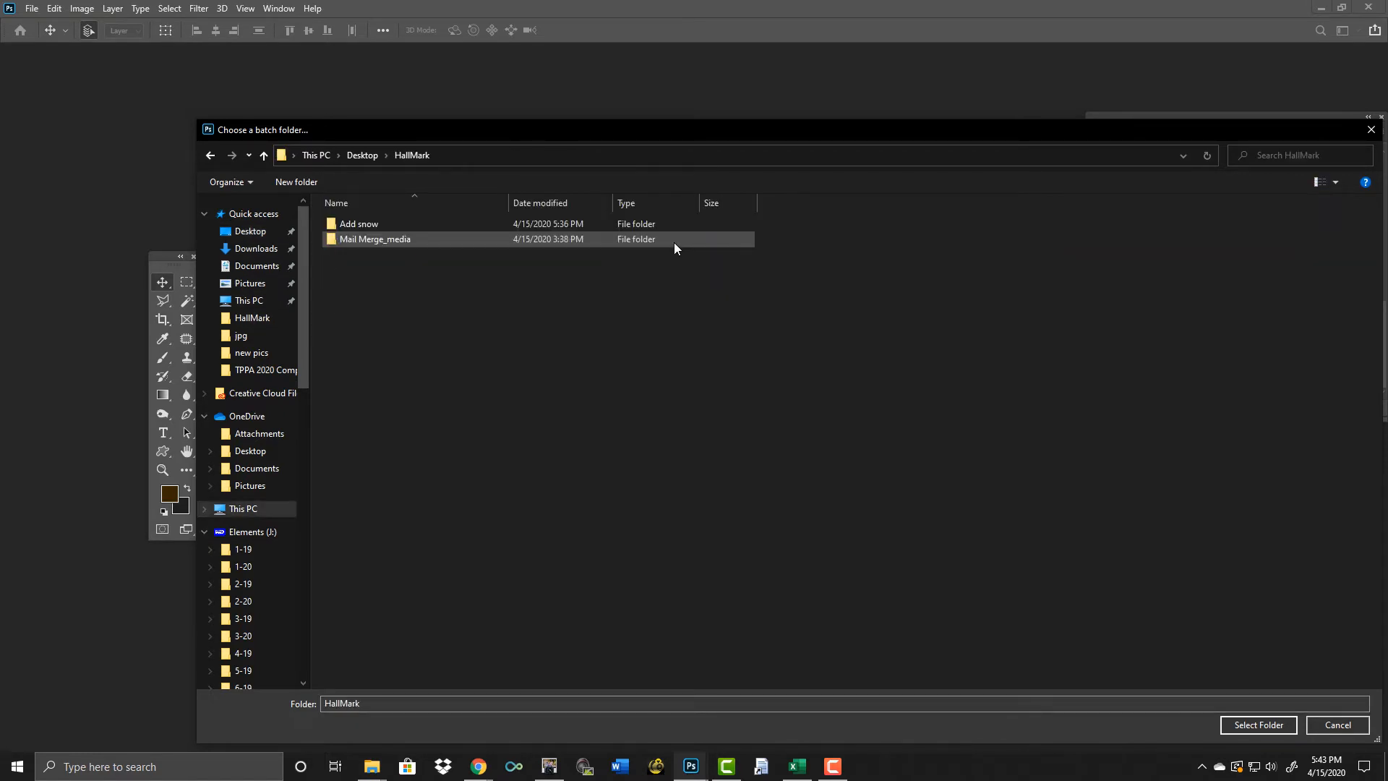
double_click(447, 223)
left_click(445, 224)
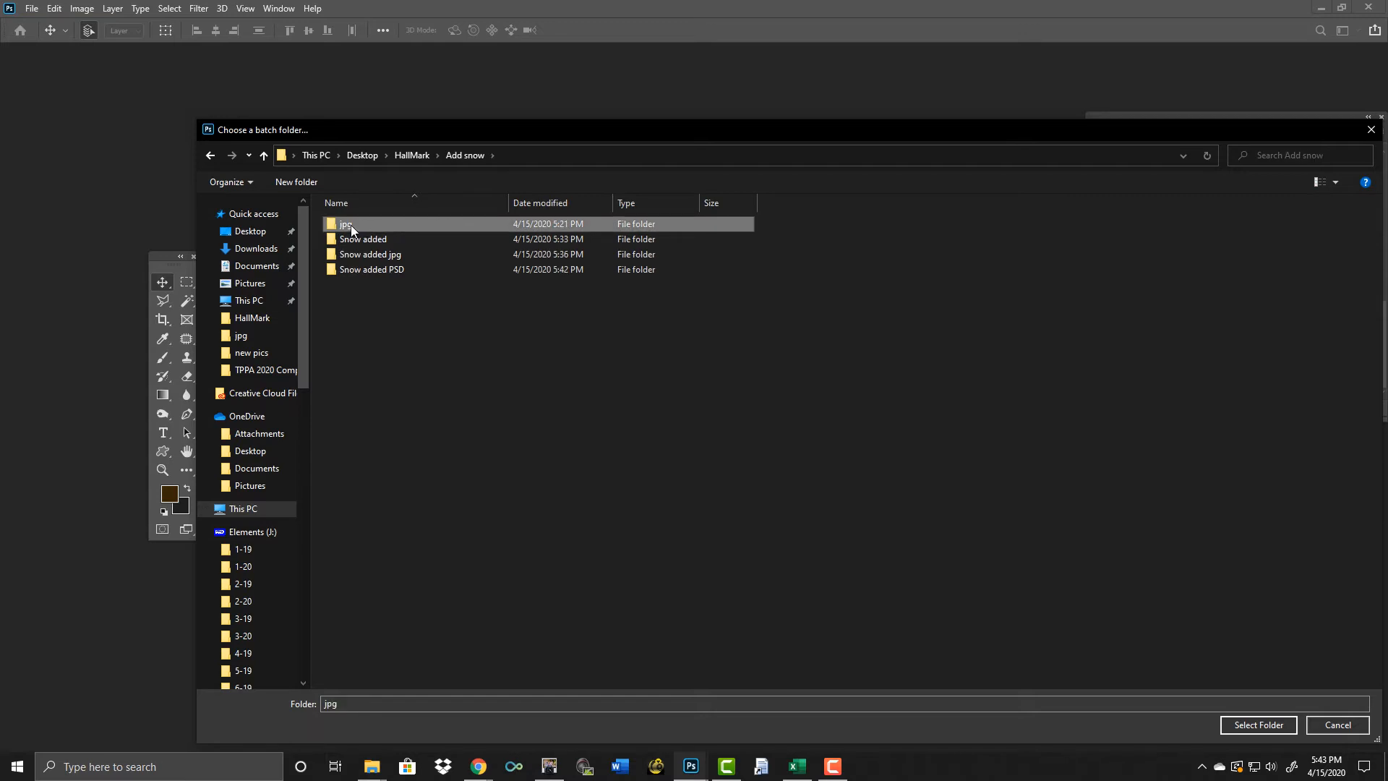
left_click(1254, 725)
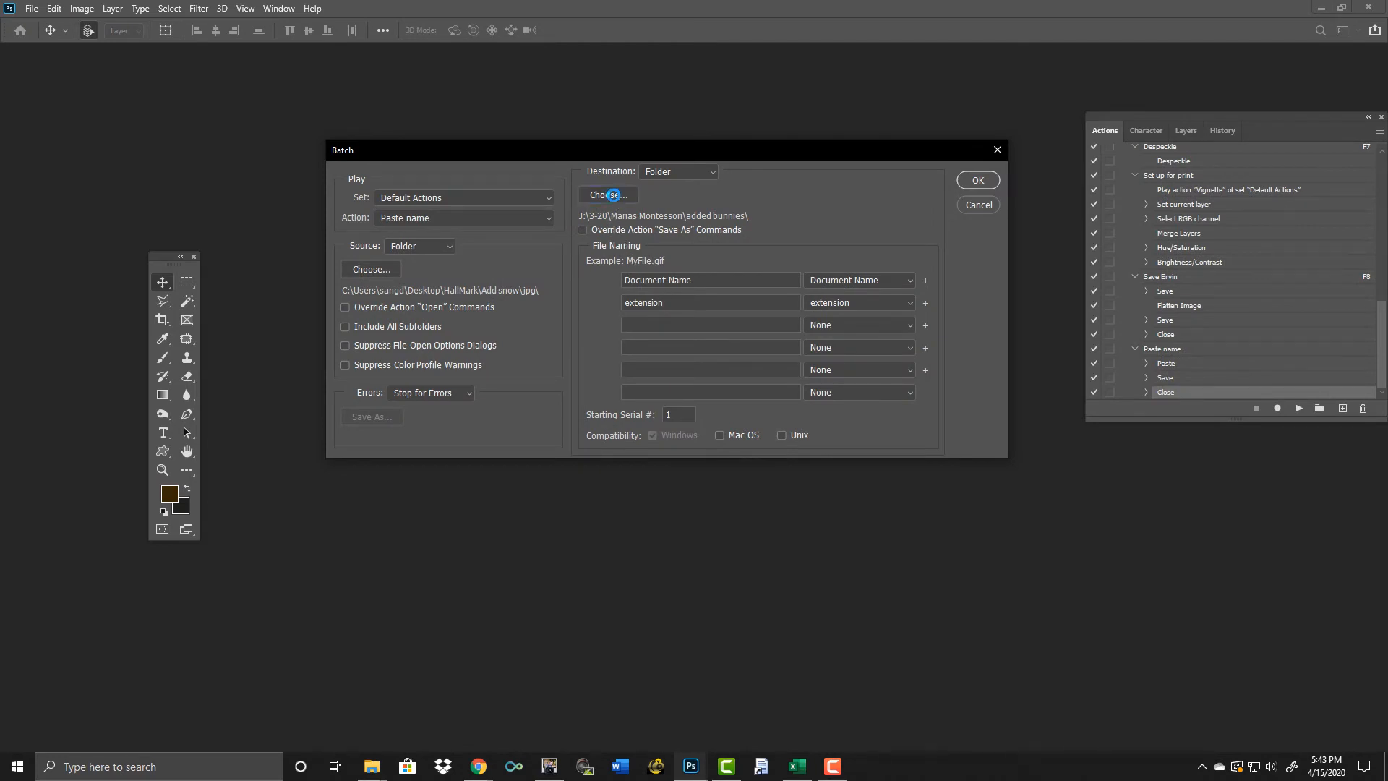
Set the batch destination to the Snow added PSD folder in Desktop, HallMark, Add snow, and run the batch.
left_click(613, 195)
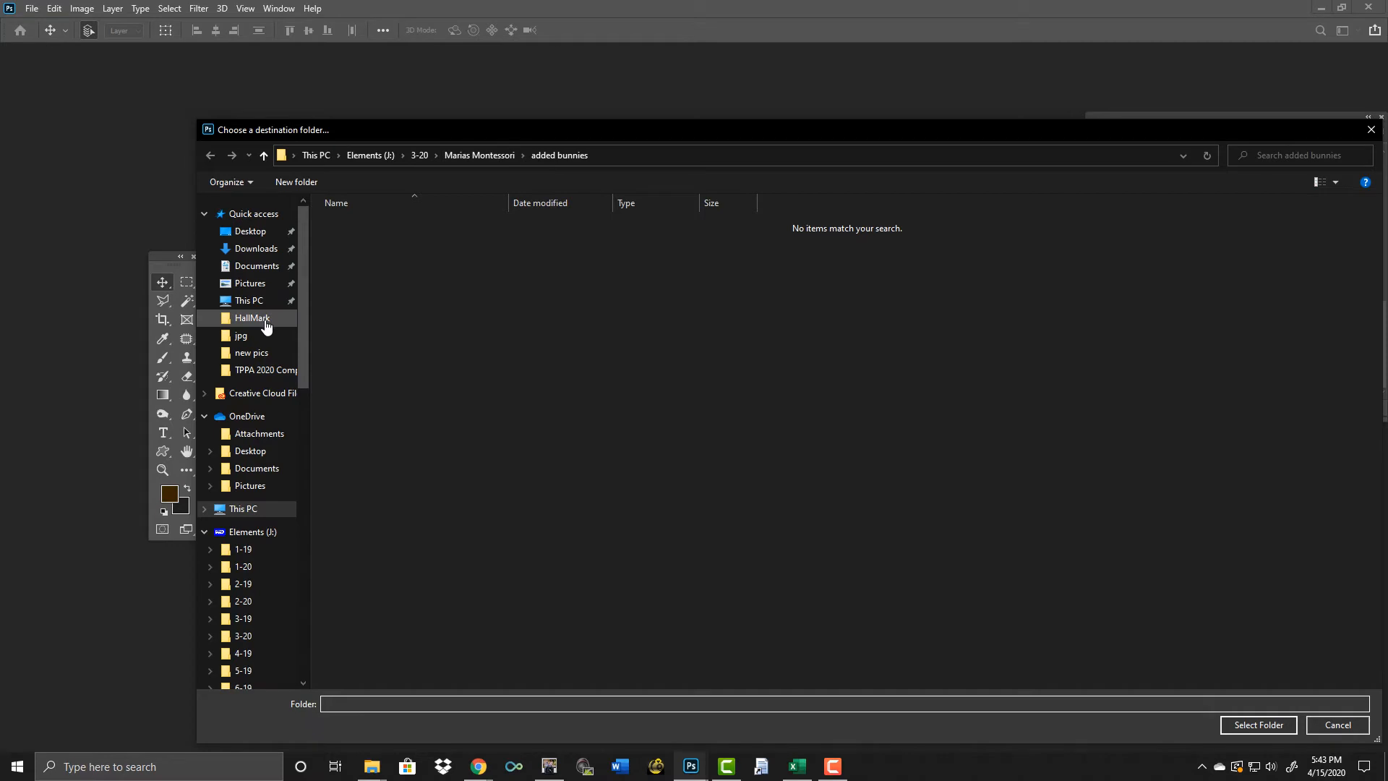
left_click(250, 231)
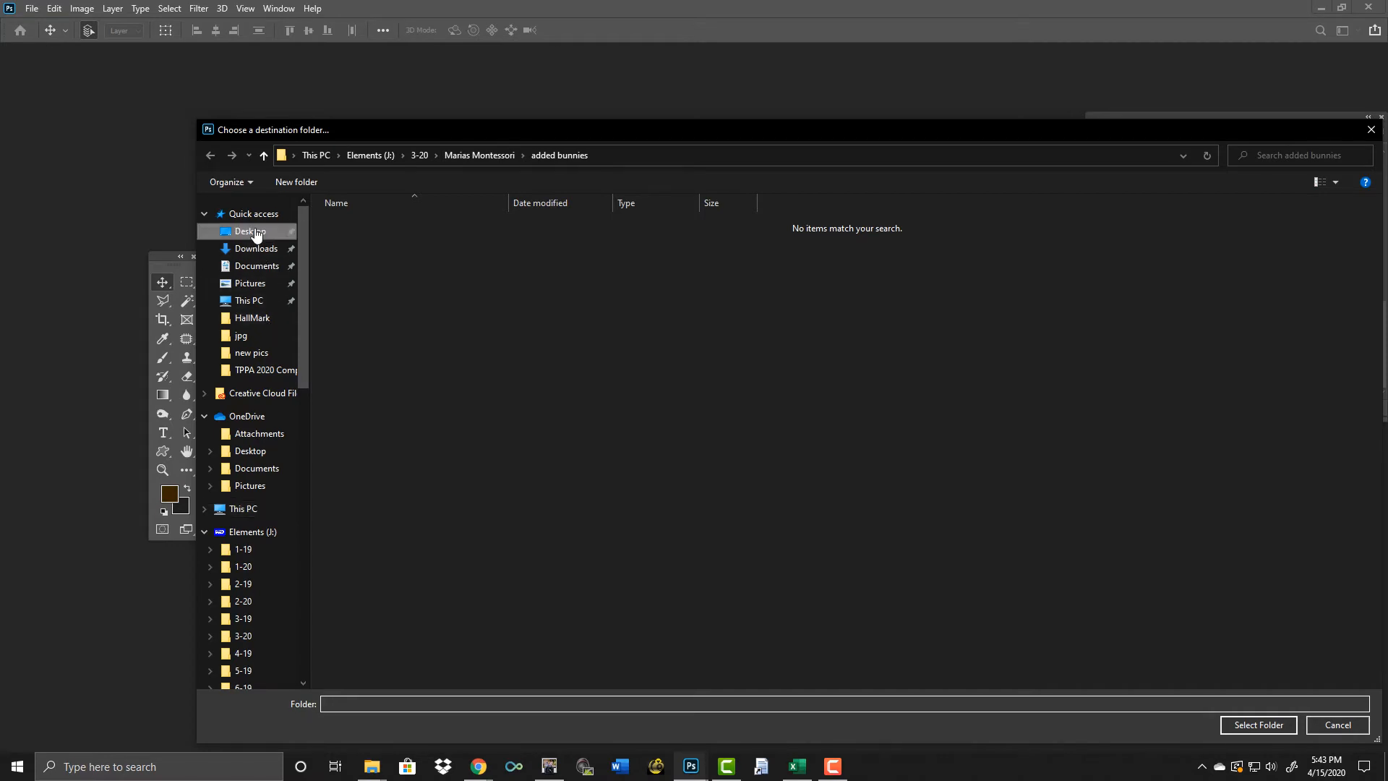
double_click(684, 239)
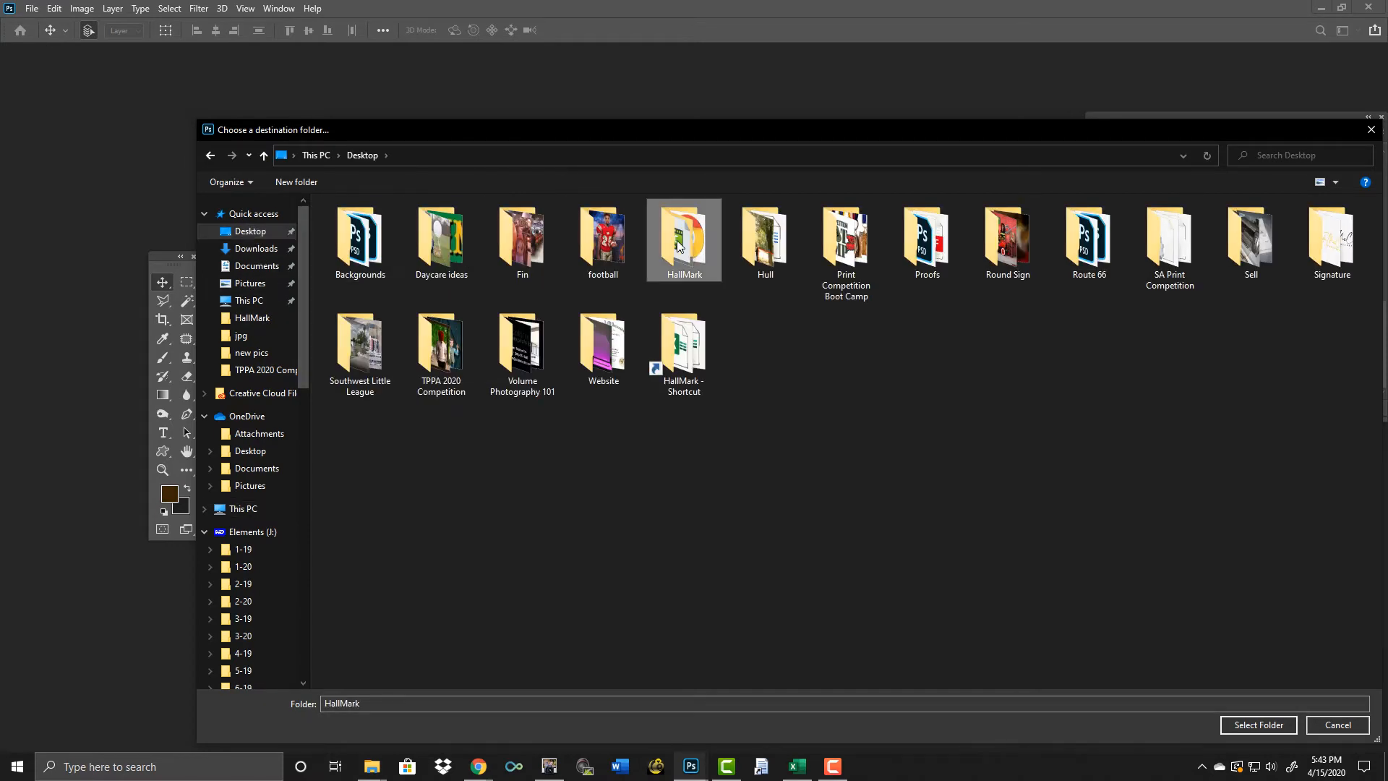
left_click(463, 224)
double_click(463, 225)
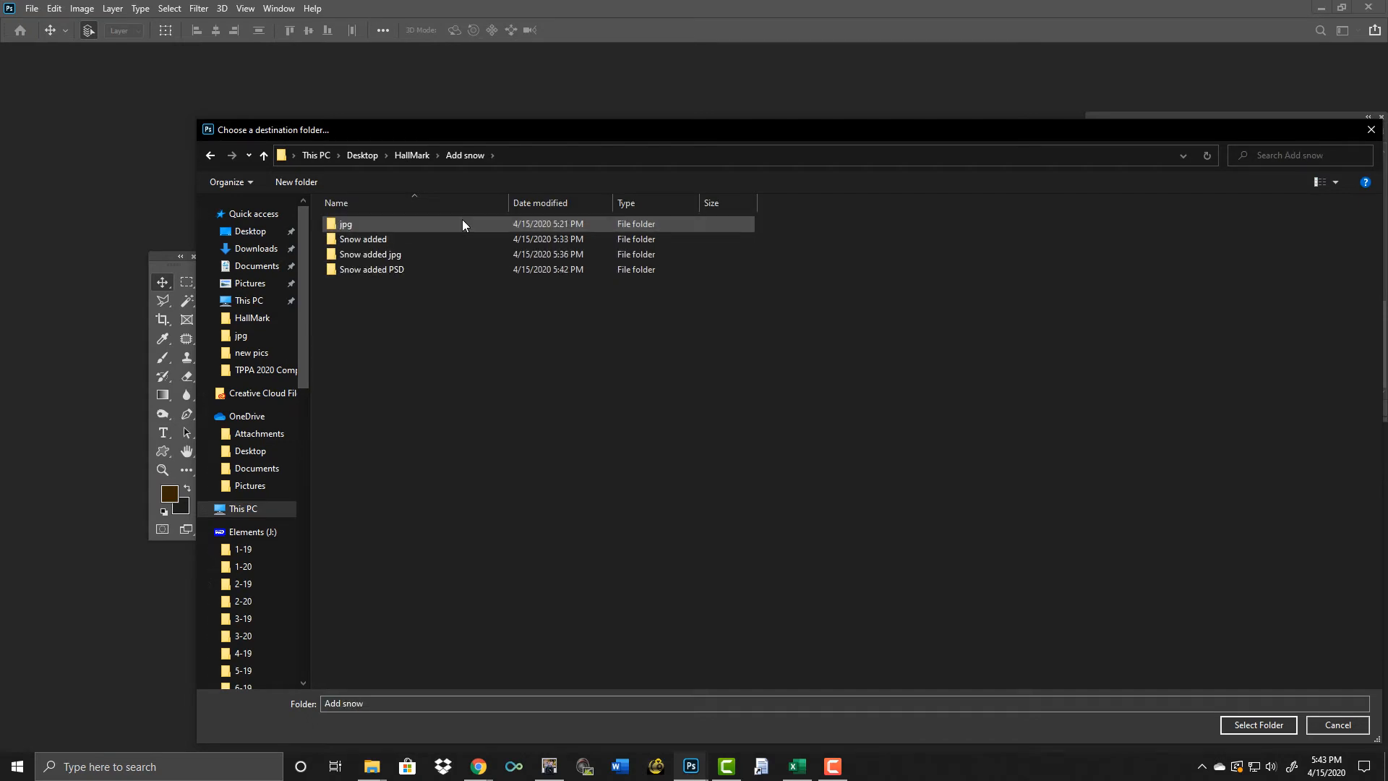
left_click(411, 269)
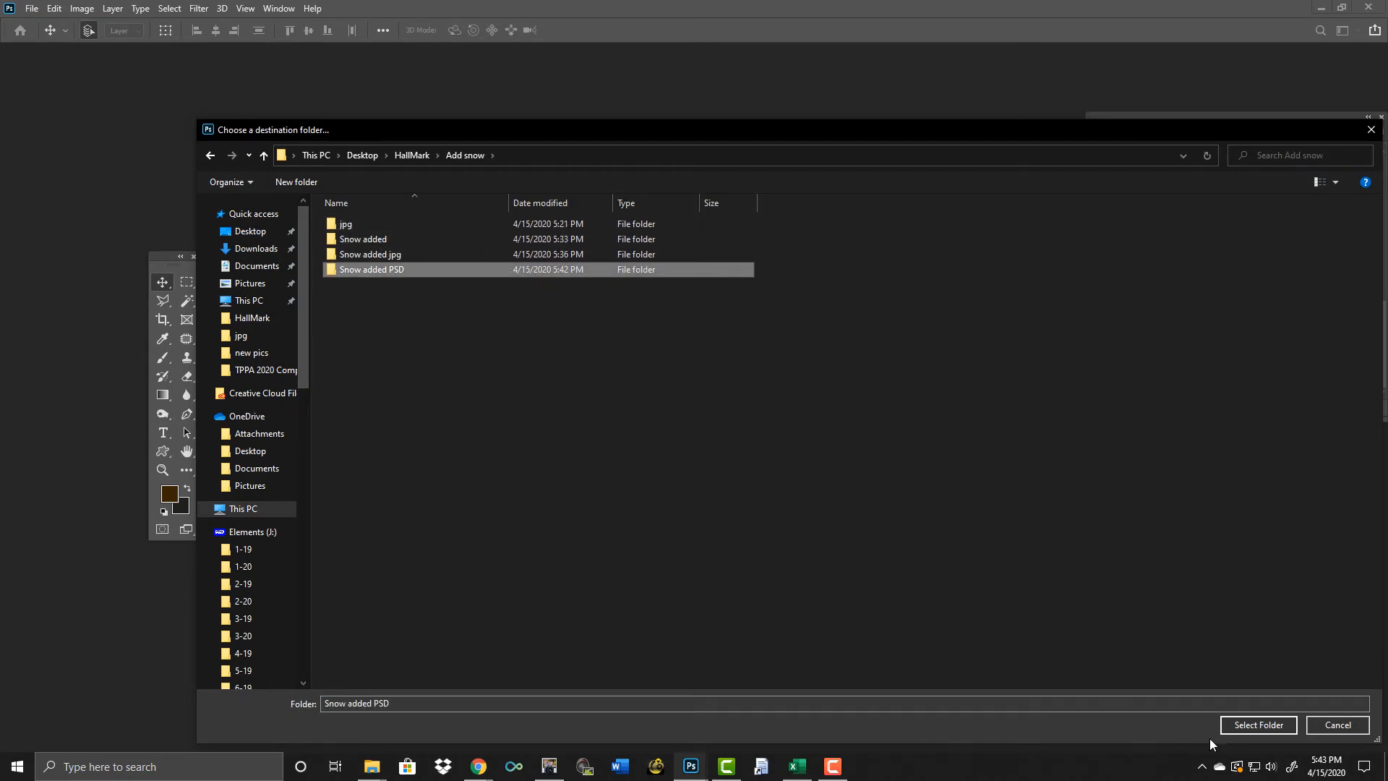
left_click(1260, 725)
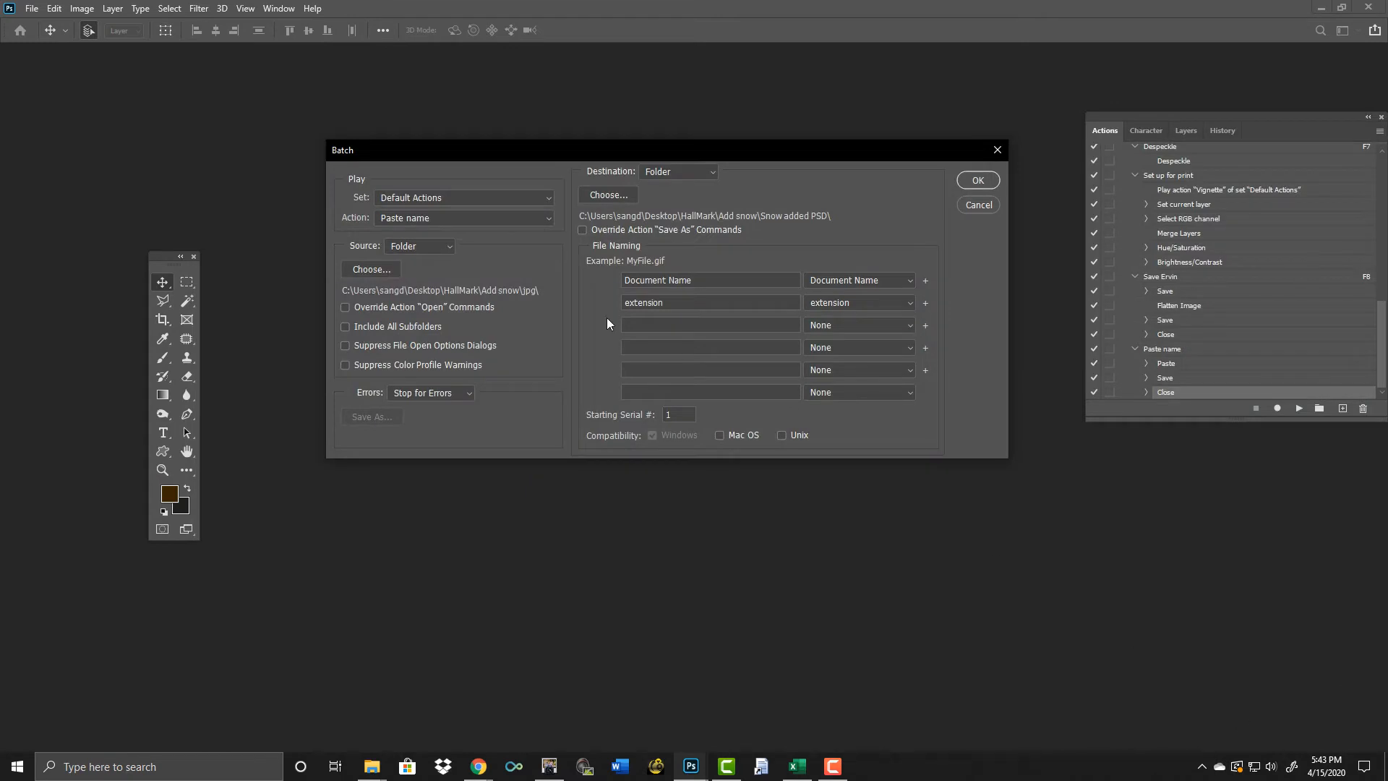
left_click(977, 180)
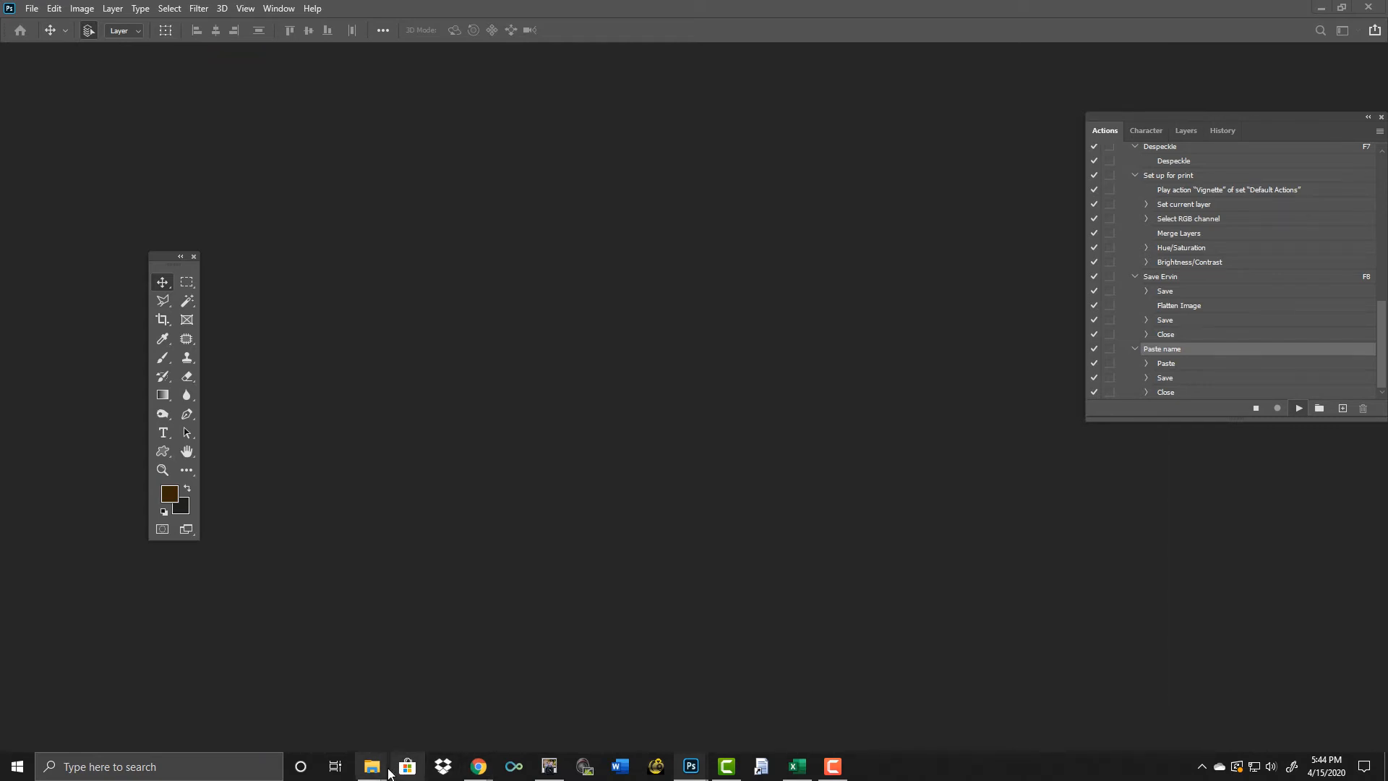
Switch to File Explorer, open the Snow added PSD folder inside Add snow and show its files as extra large icons.
mouse_move(371, 767)
left_click(341, 716)
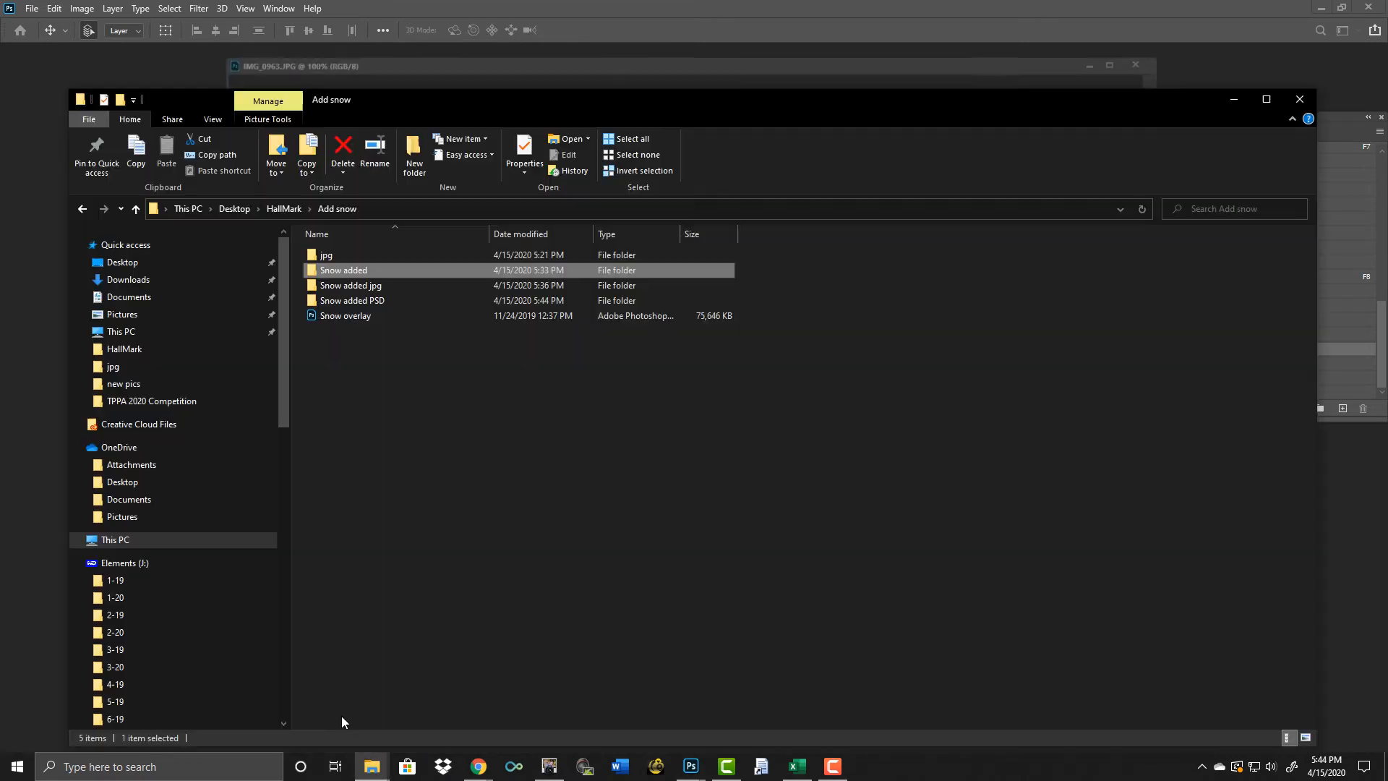
double_click(391, 303)
scroll(632, 434, "down", 2)
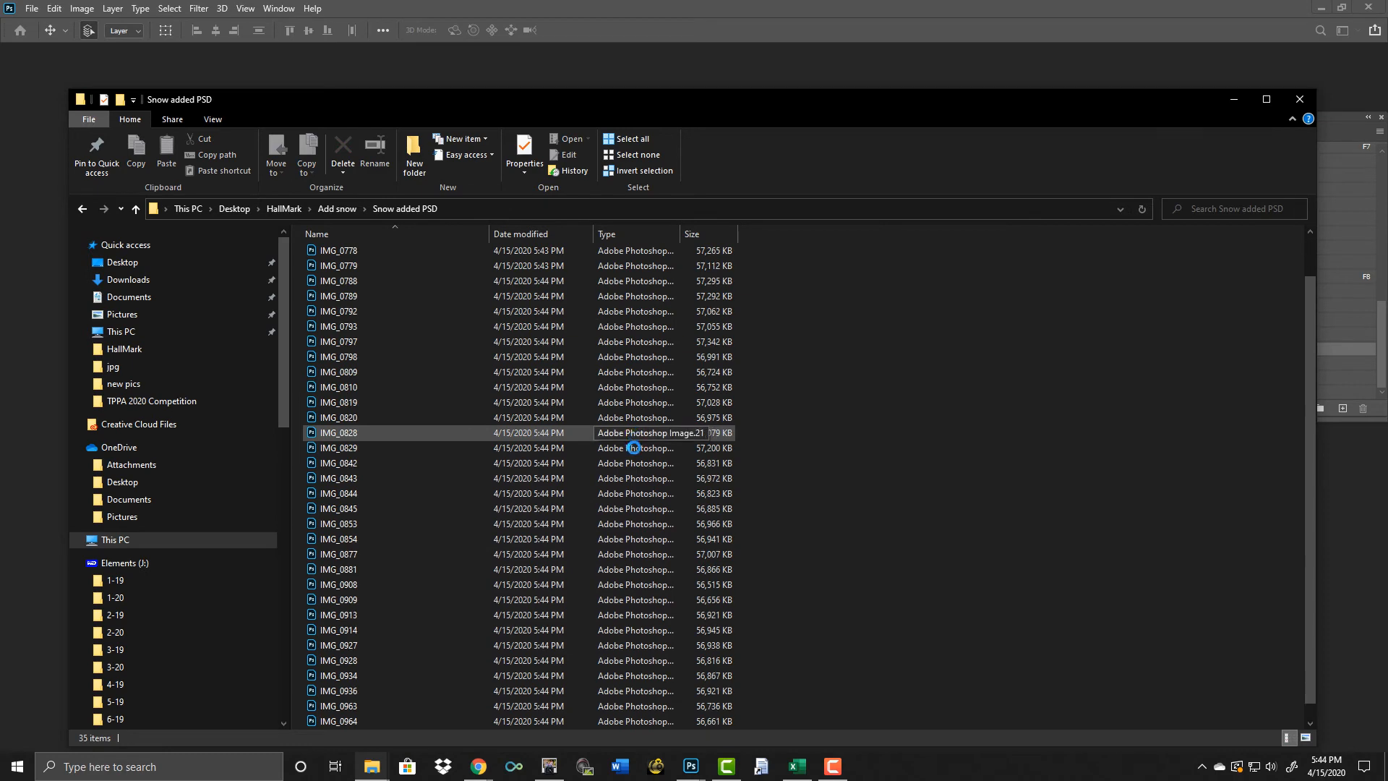
left_click(212, 120)
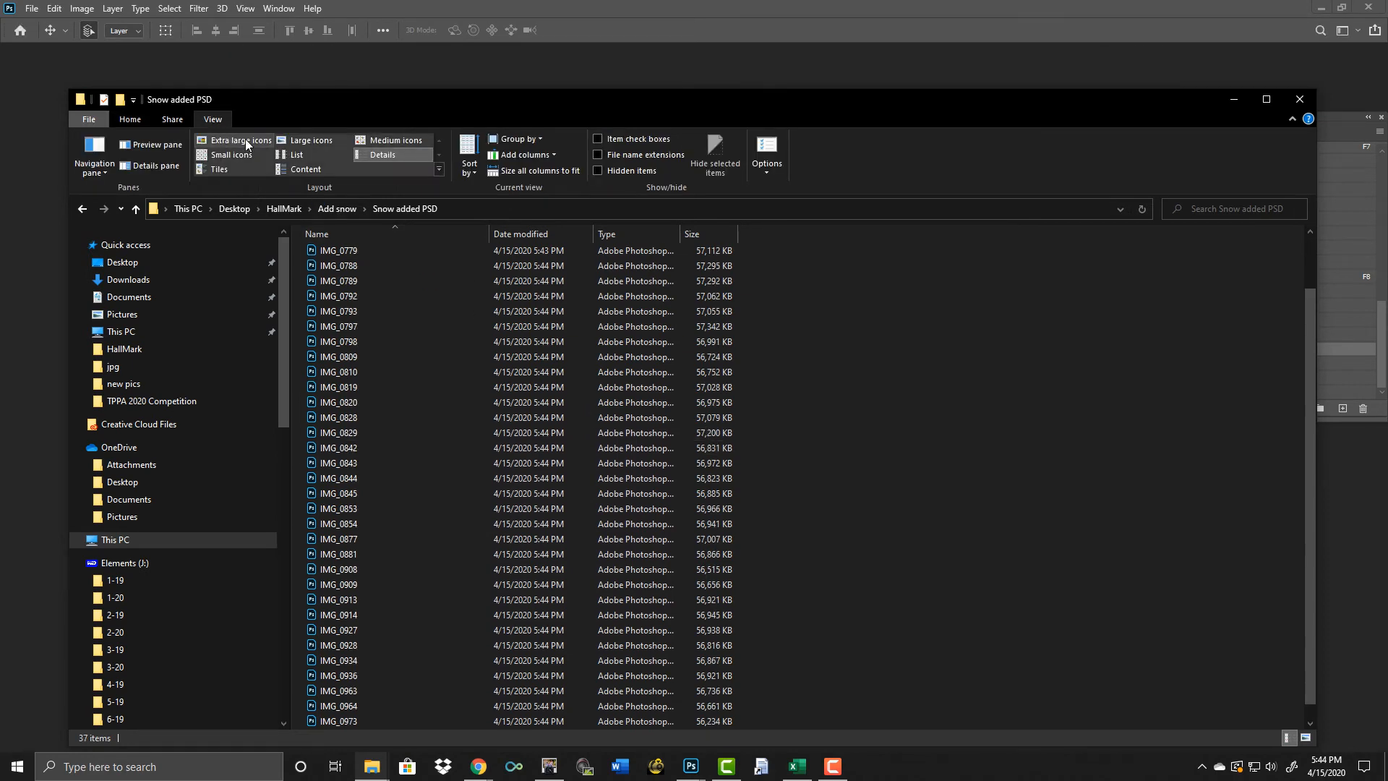
left_click(241, 140)
scroll(864, 482, "down", 5)
scroll(901, 508, "up", 1)
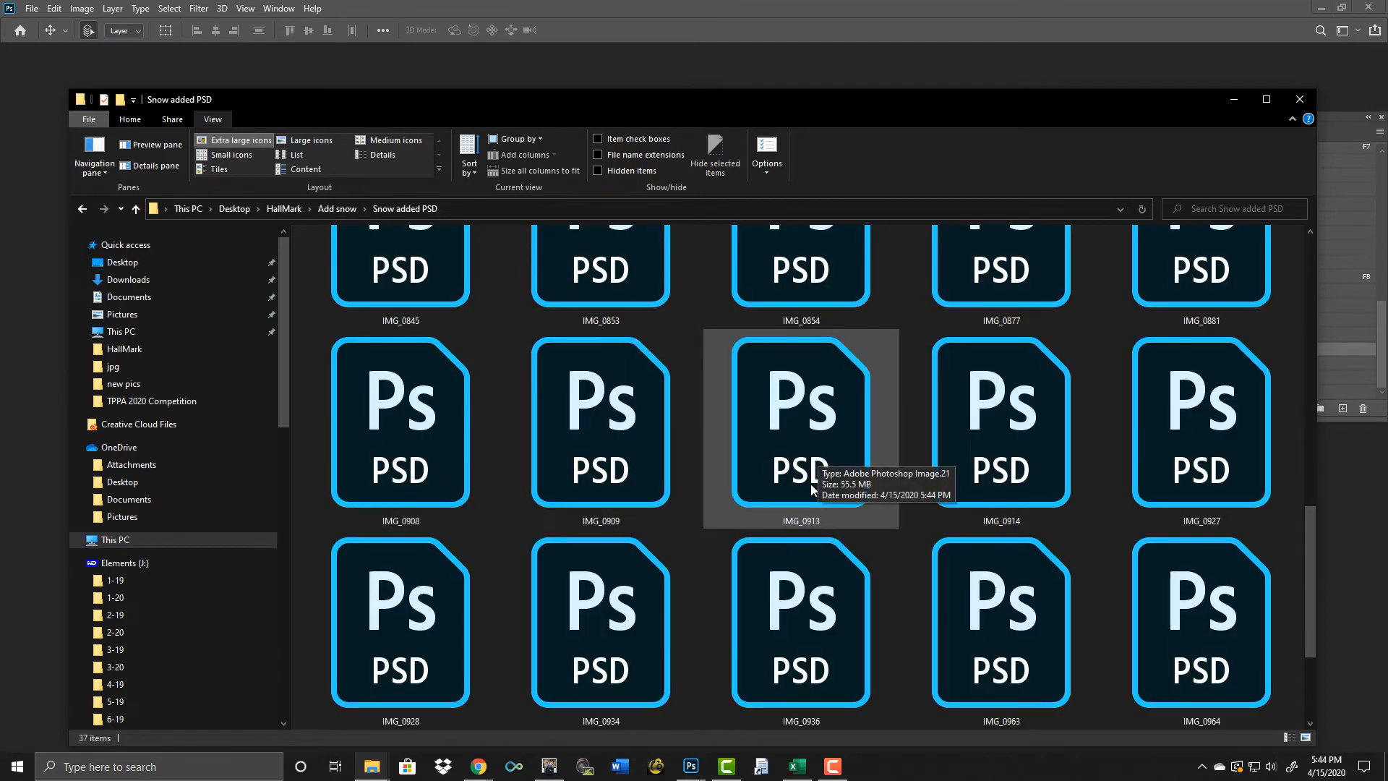
Open the five files from IMG_0758 through IMG_0779 together in Photoshop.
left_click_drag(752, 97, 810, 110)
scroll(966, 524, "up", 3)
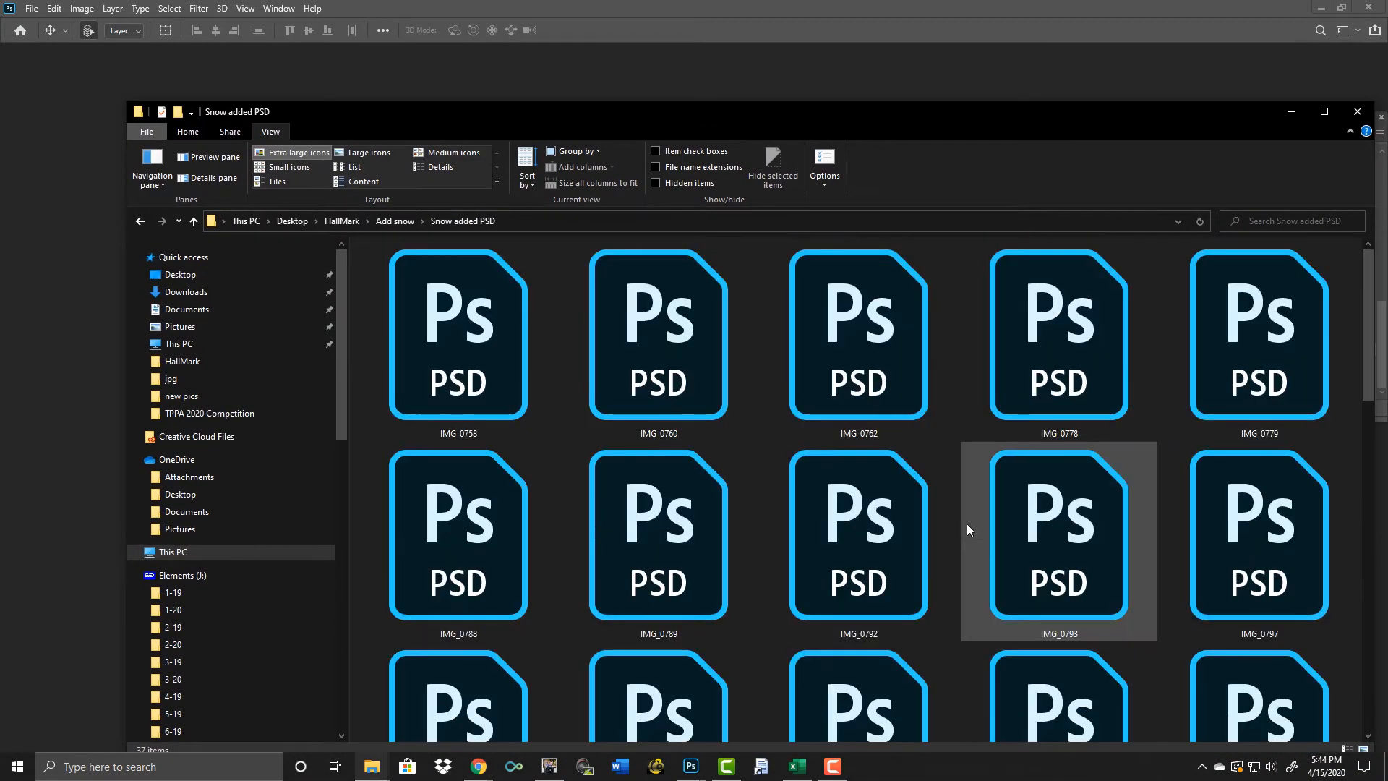
left_click(528, 340)
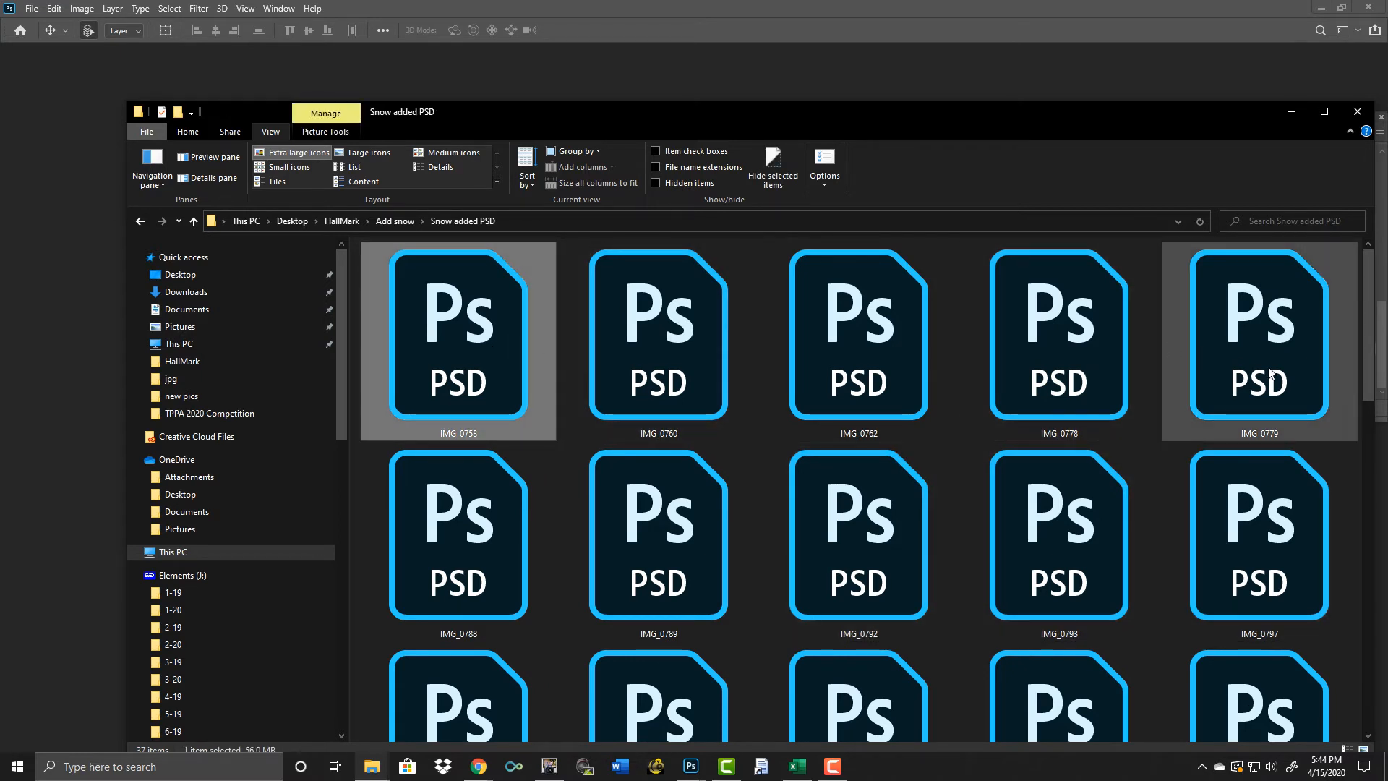
left_click(1251, 384, "shift")
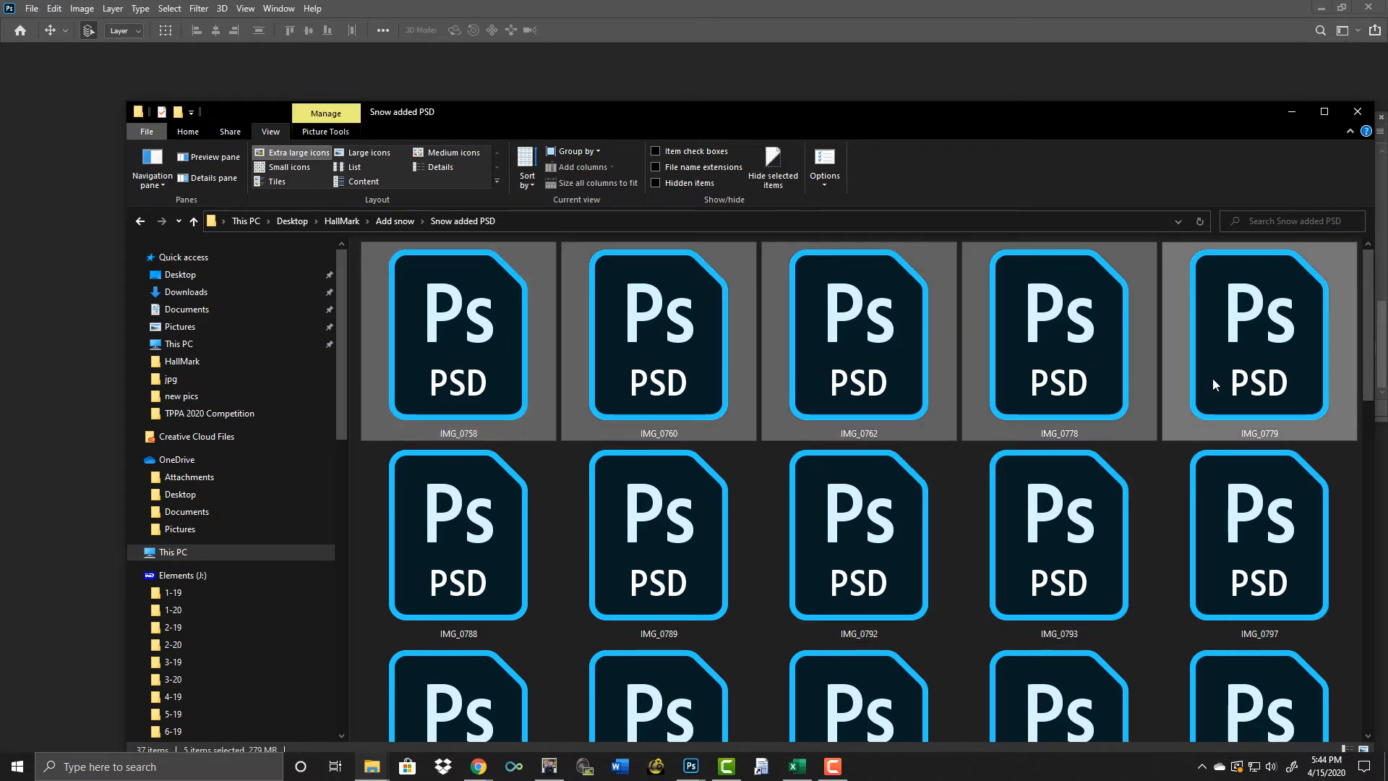
left_click_drag(463, 329, 492, 78)
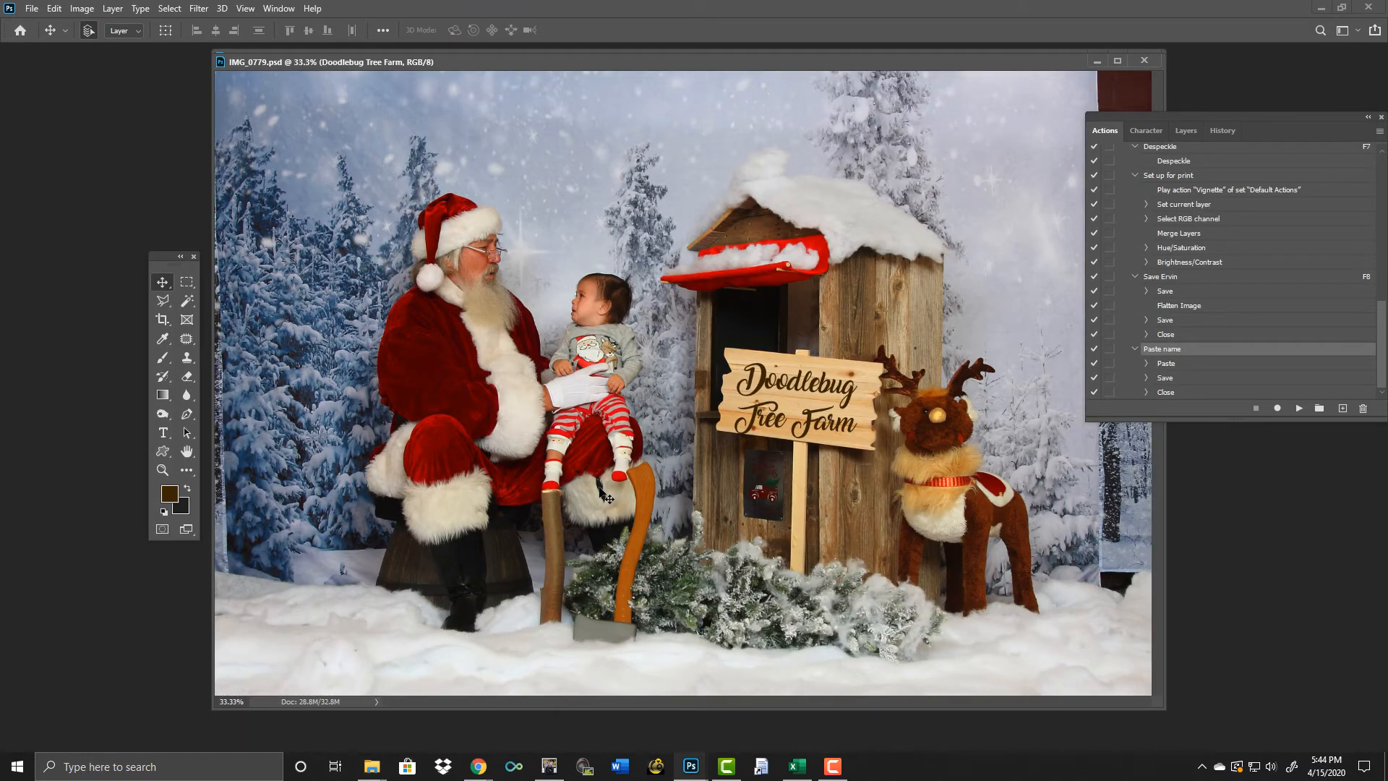
Move the Doodlebug Tree Farm text up slightly to center it on the wooden sign in IMG_0779, with snapping turned off.
left_click_drag(818, 432, 816, 421)
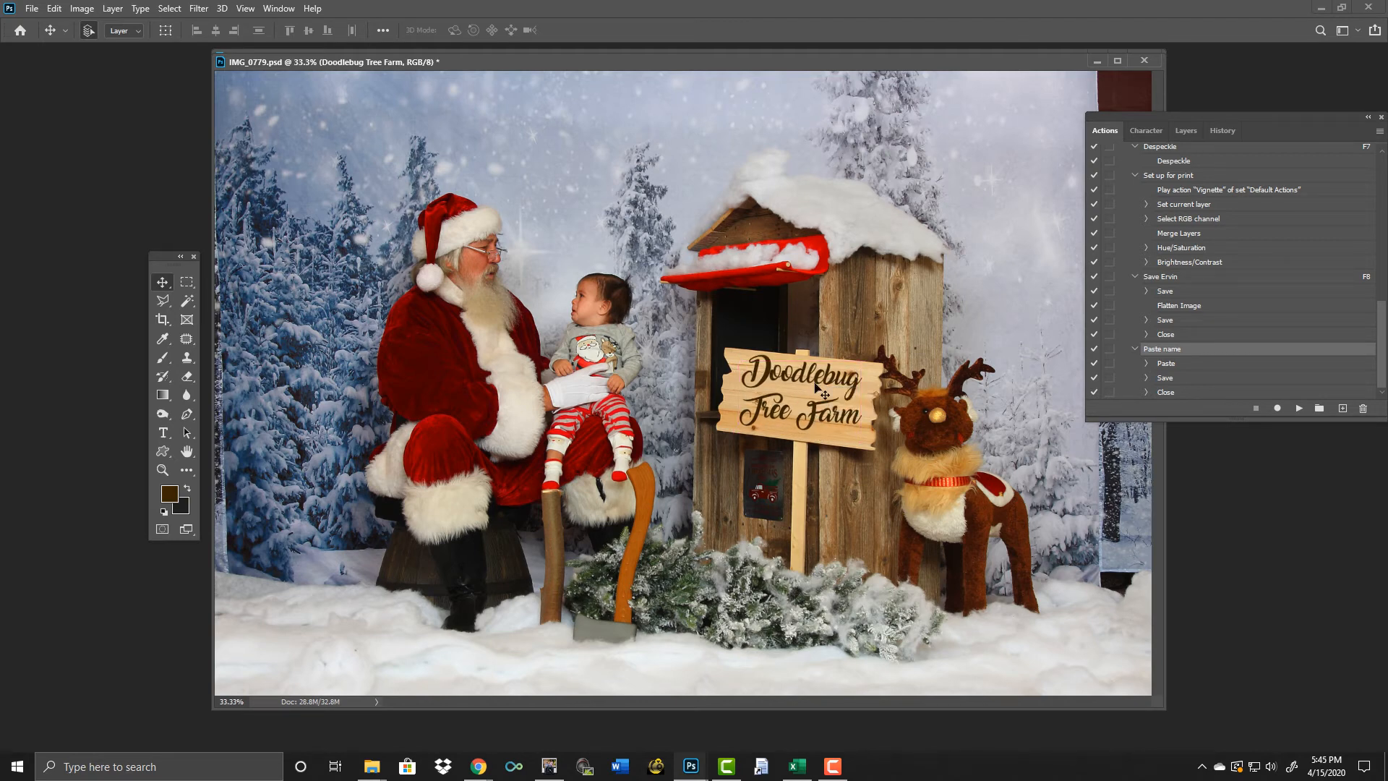
left_click(246, 9)
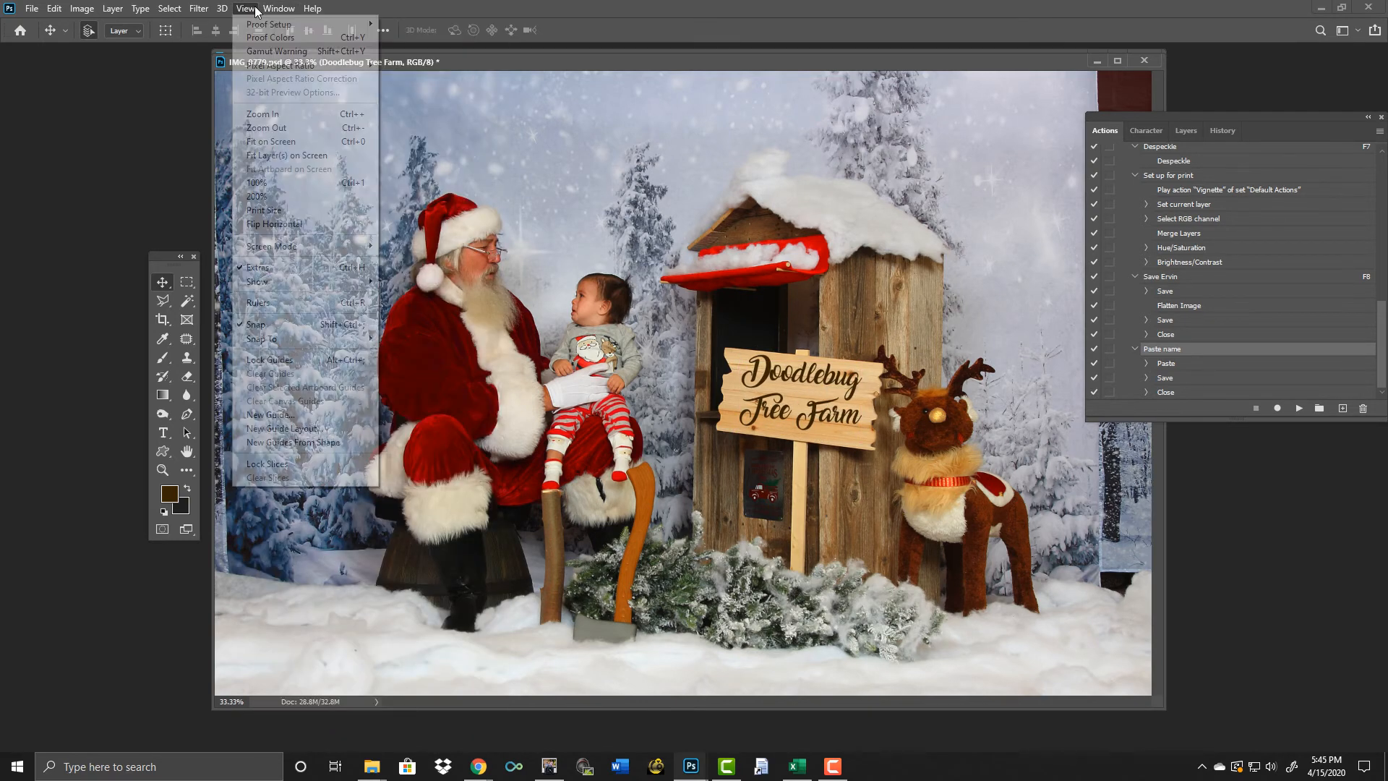
left_click(300, 325)
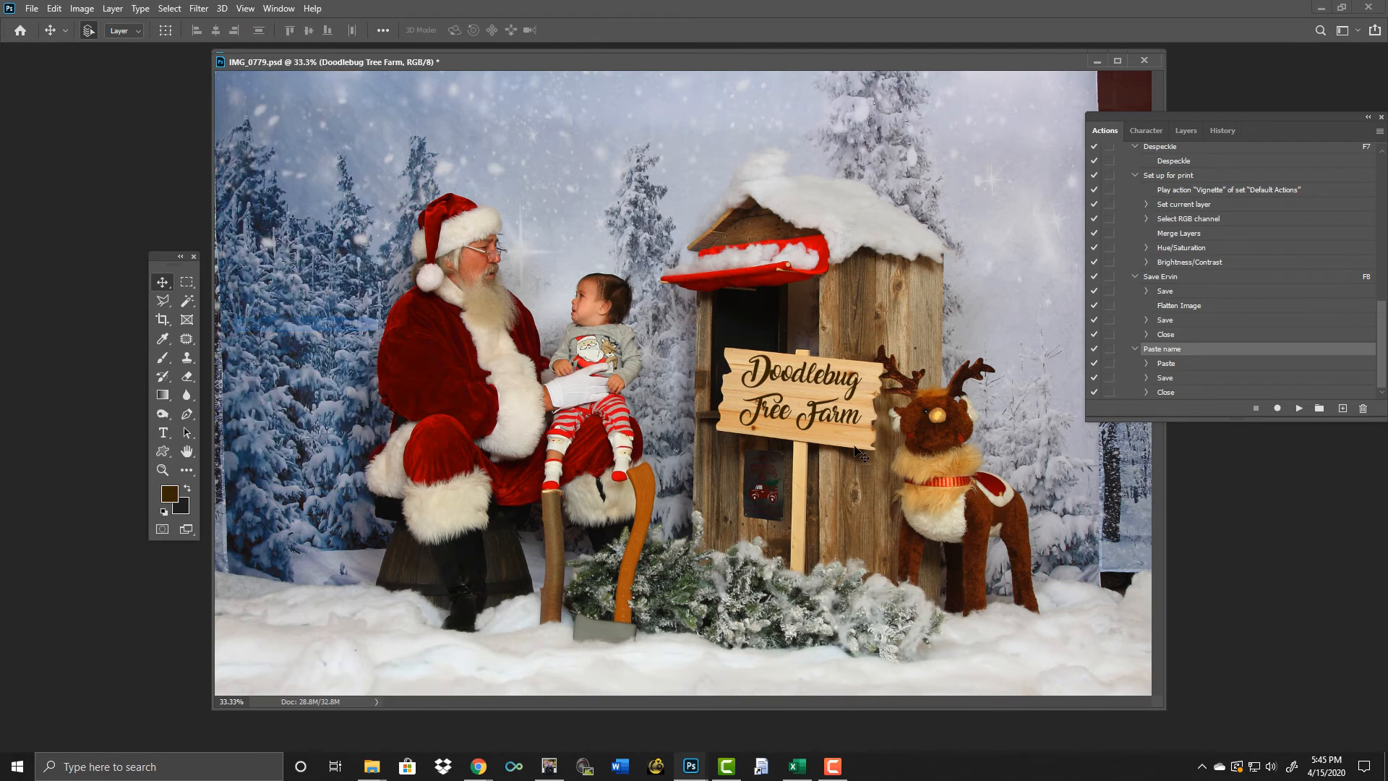
left_click_drag(837, 419, 837, 420)
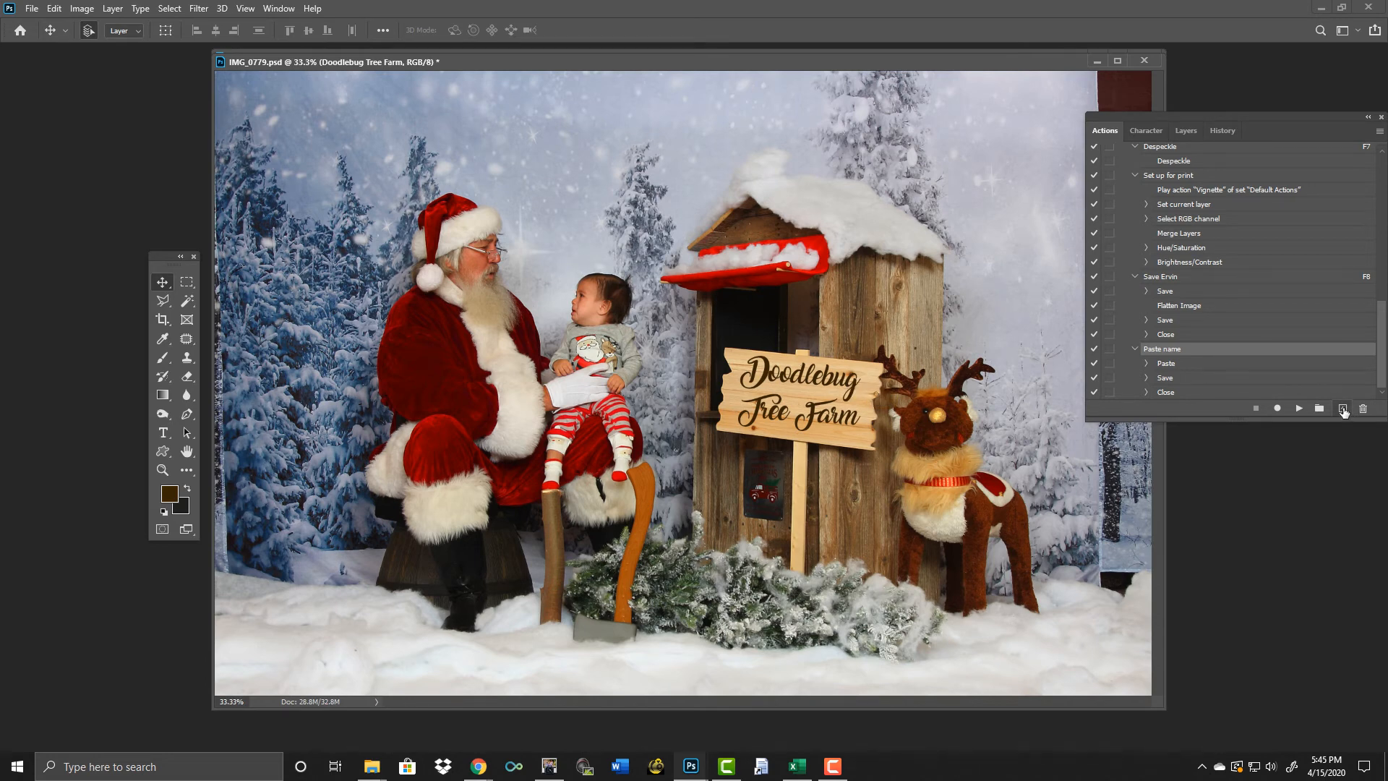
left_click(1343, 409)
type("Flatten save")
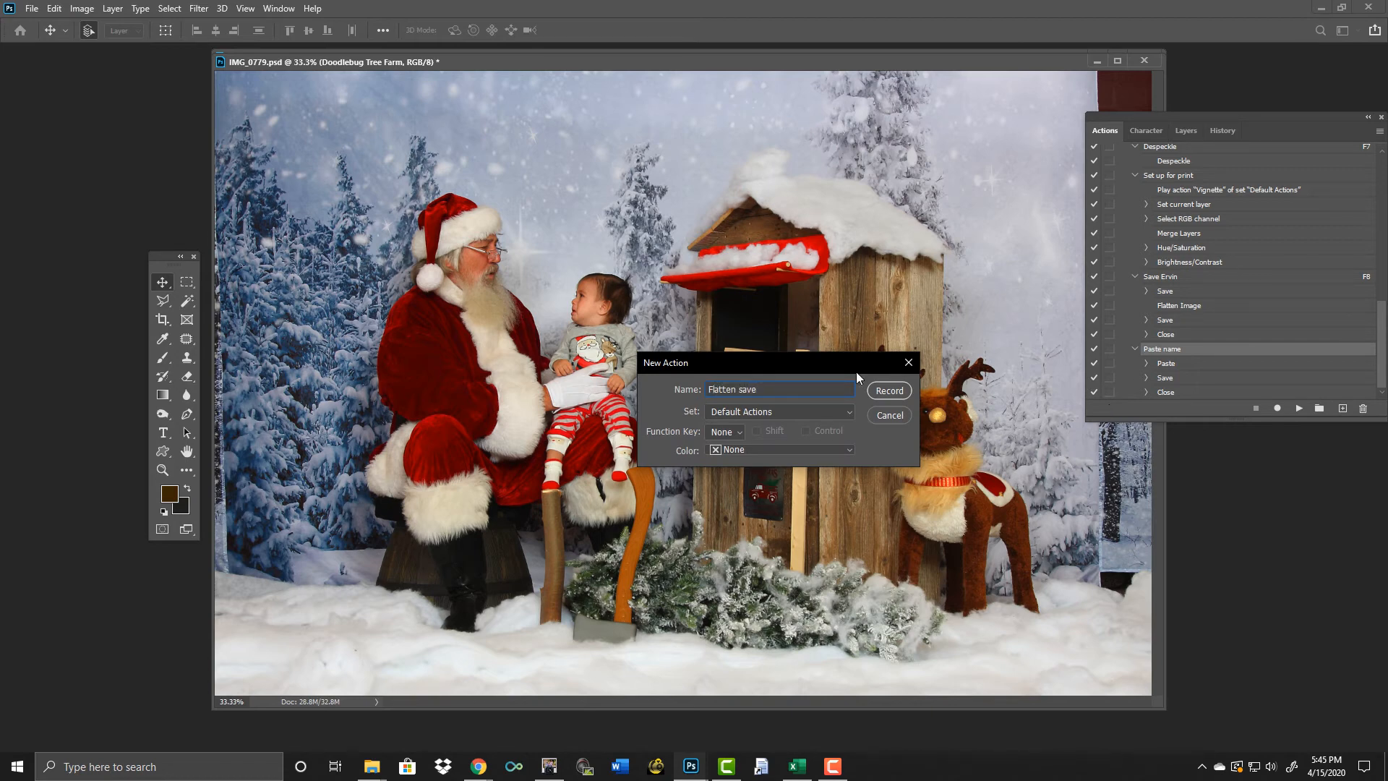
left_click(900, 416)
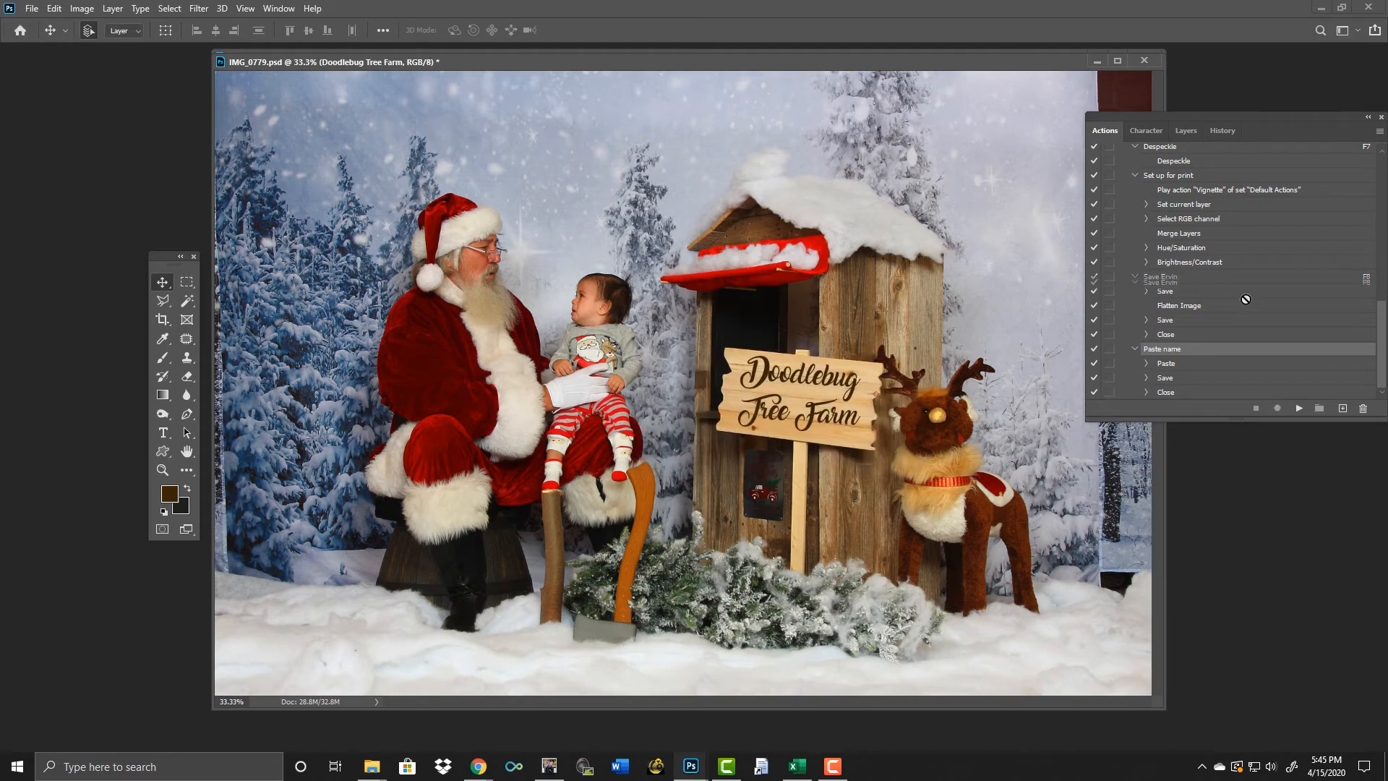
Delete the Save Ervin action and start recording a new action named "Flatten save" in Default Actions with function key F8.
left_click_drag(1353, 404, 1364, 411)
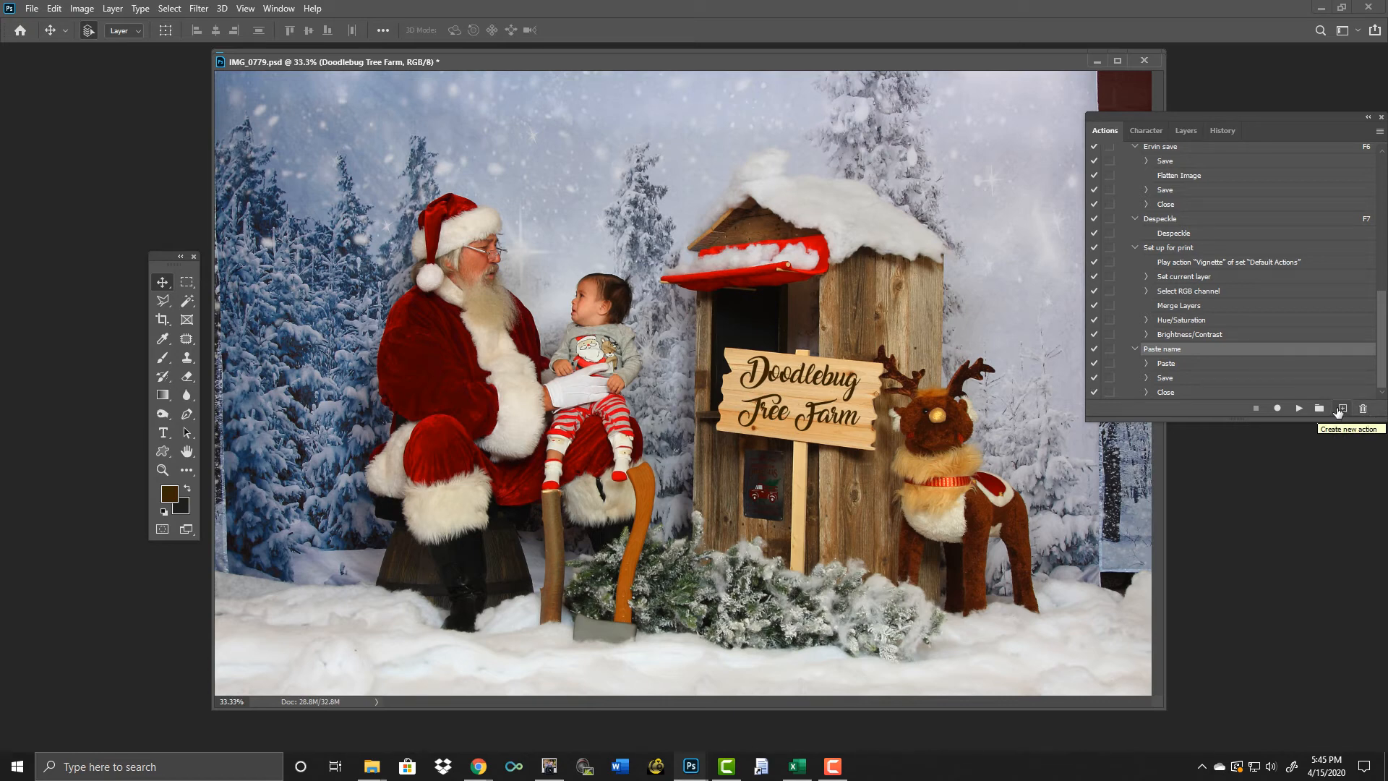
left_click(1343, 409)
type("Flatten save")
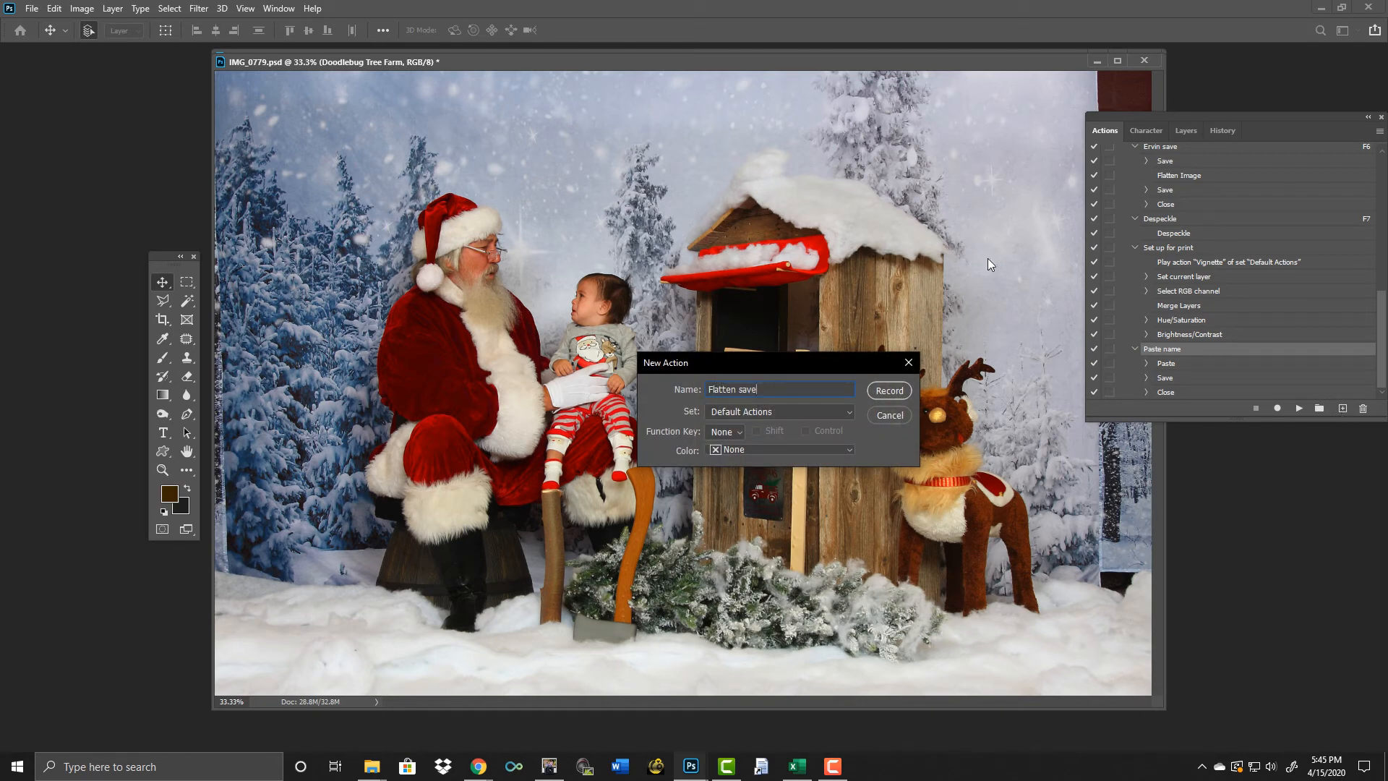
left_click(738, 433)
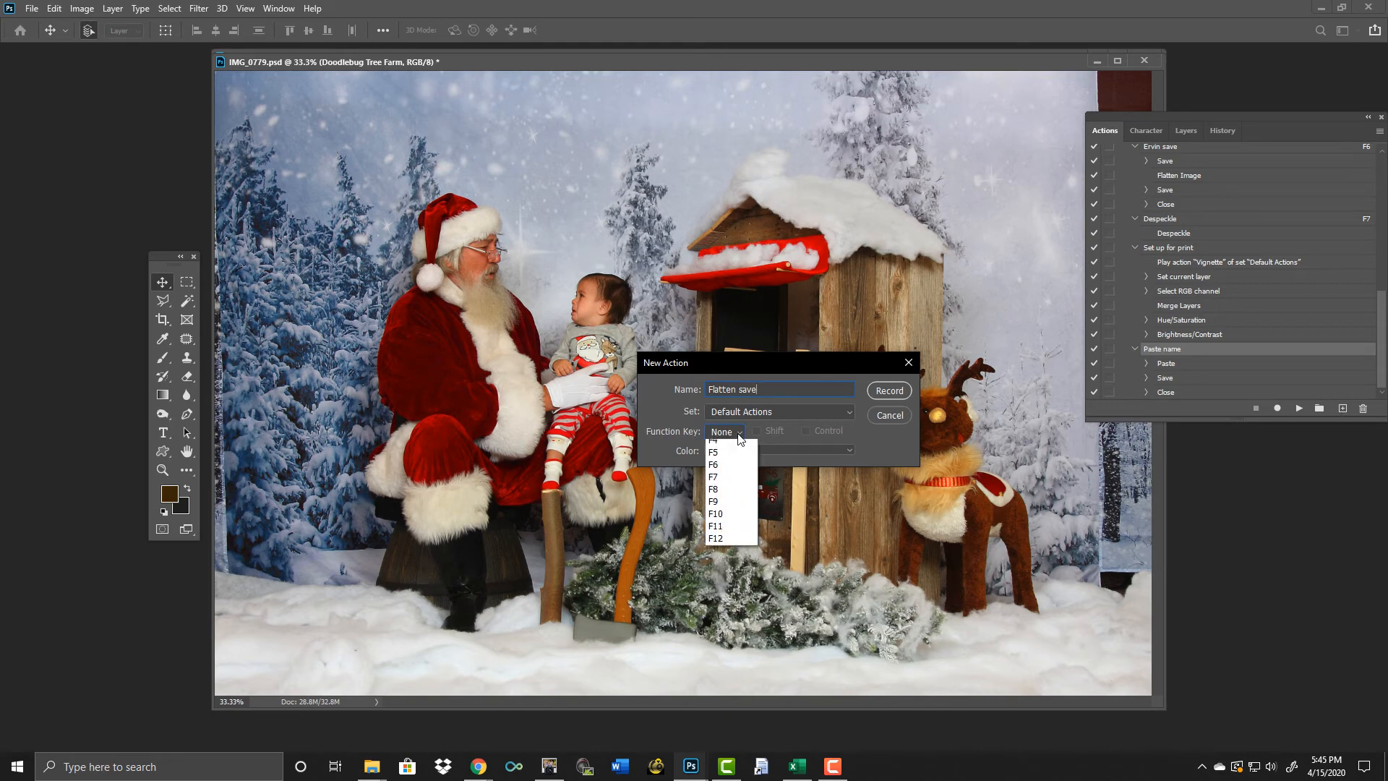
left_click(742, 545)
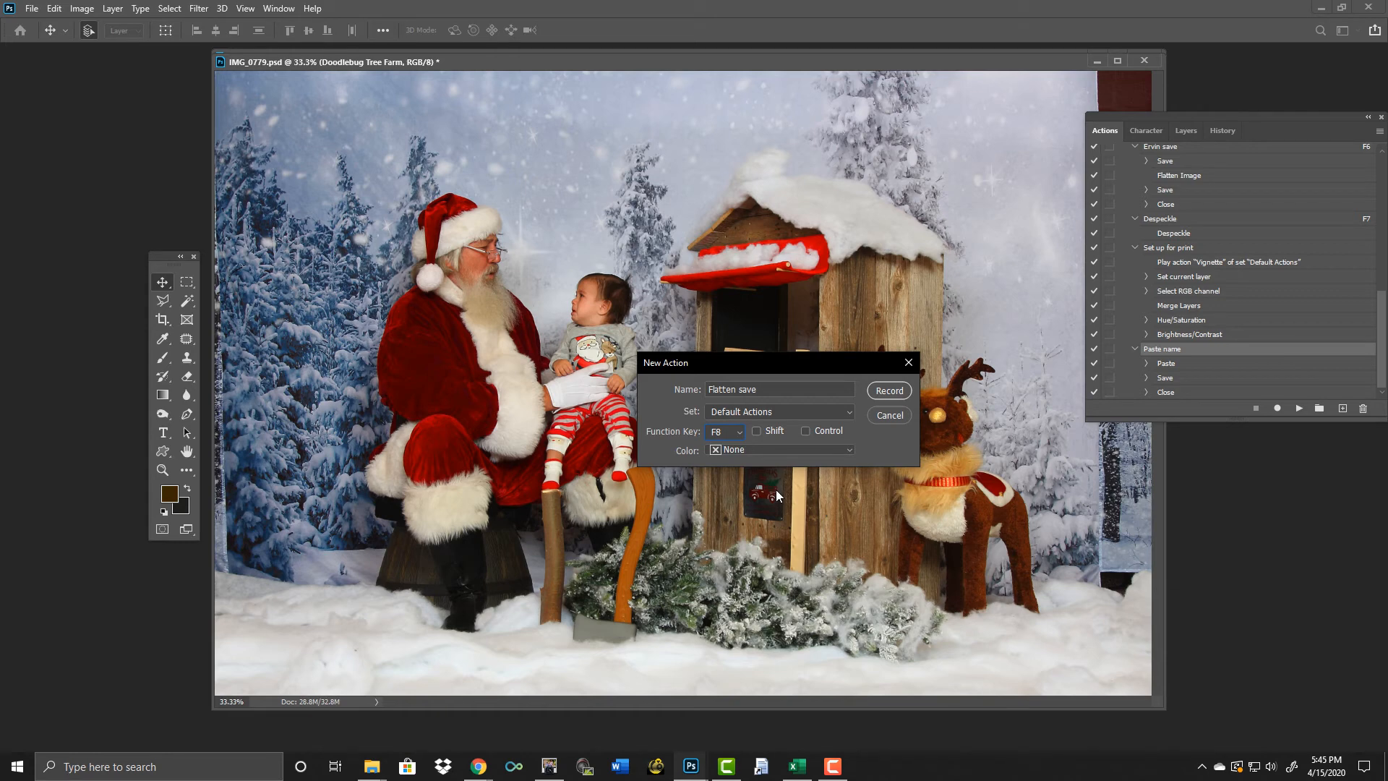
left_click(889, 392)
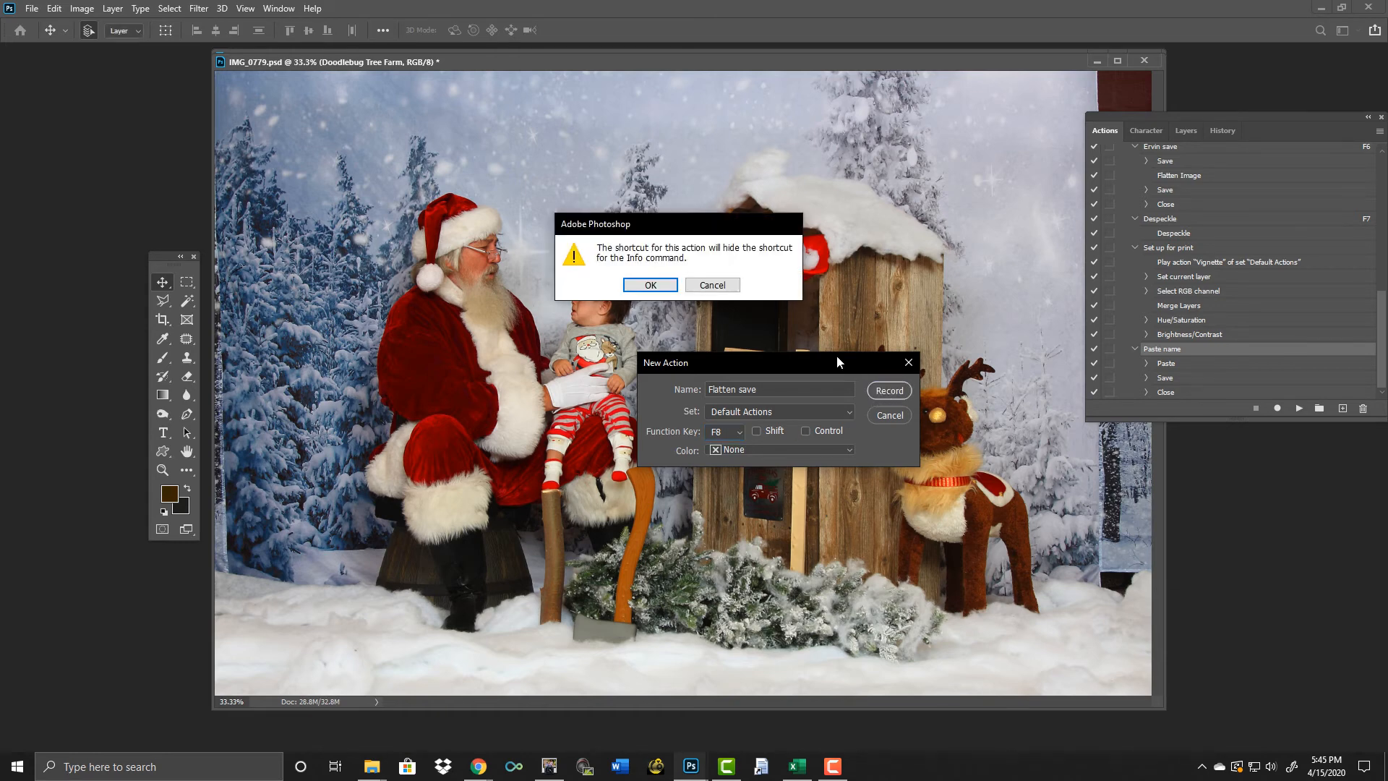
left_click(653, 292)
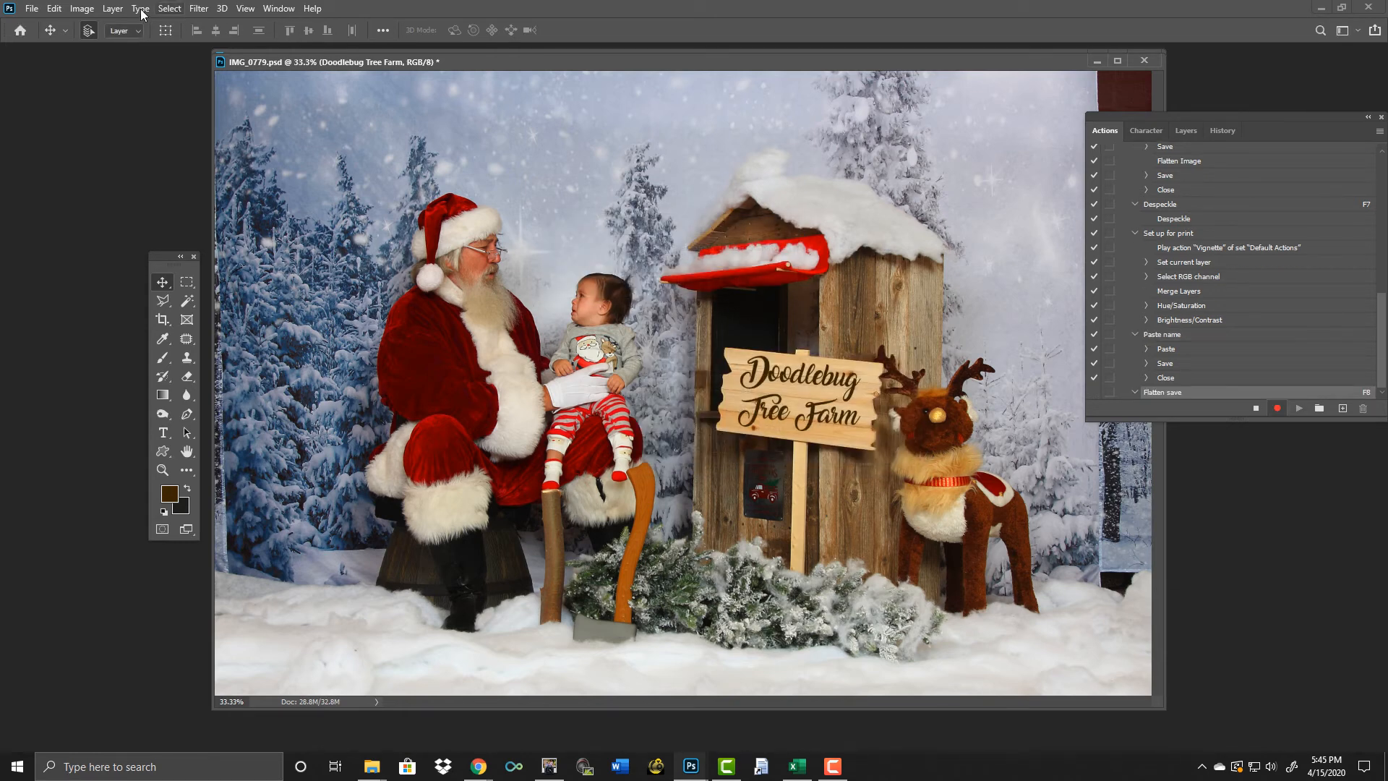
Flatten IMG_0779 and save it in Photoshop format to the Snow added jpg folder inside Add snow.
left_click(112, 9)
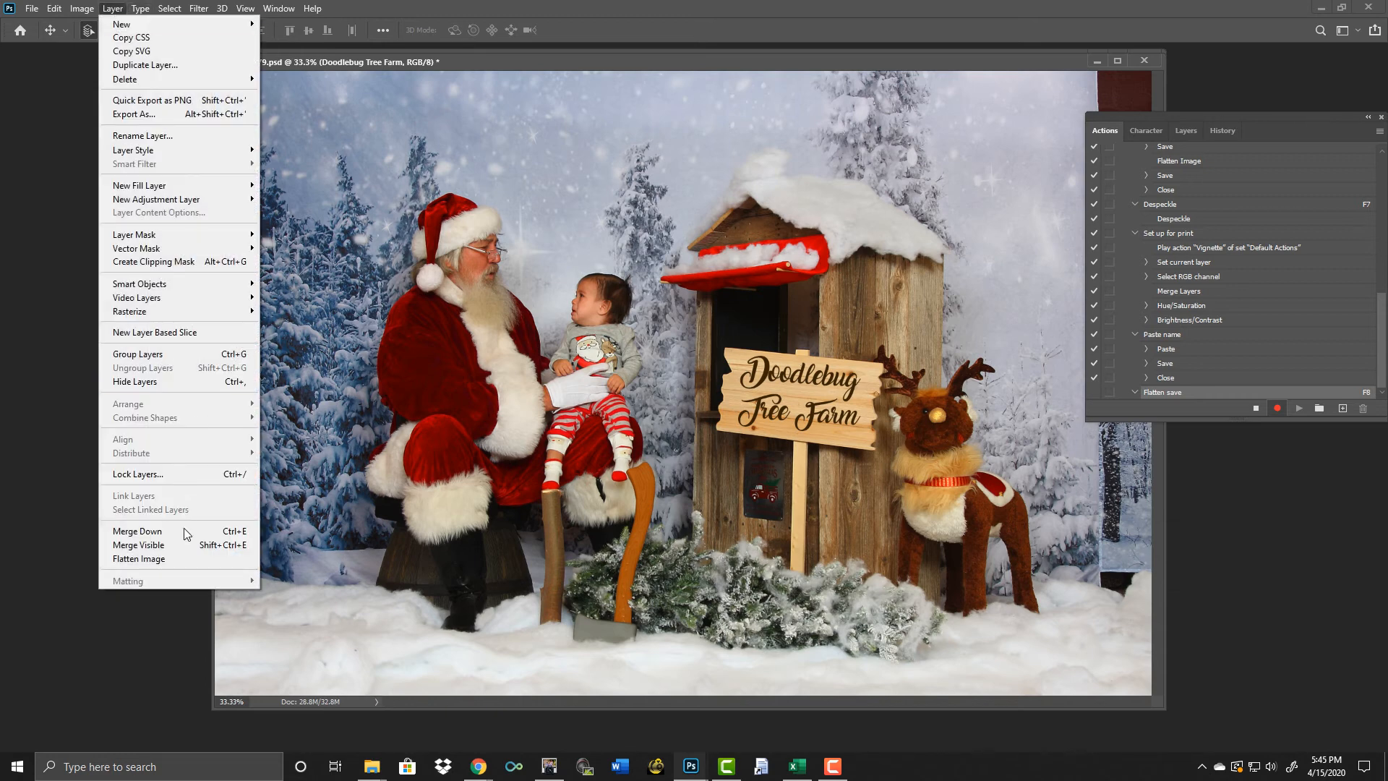
left_click(145, 559)
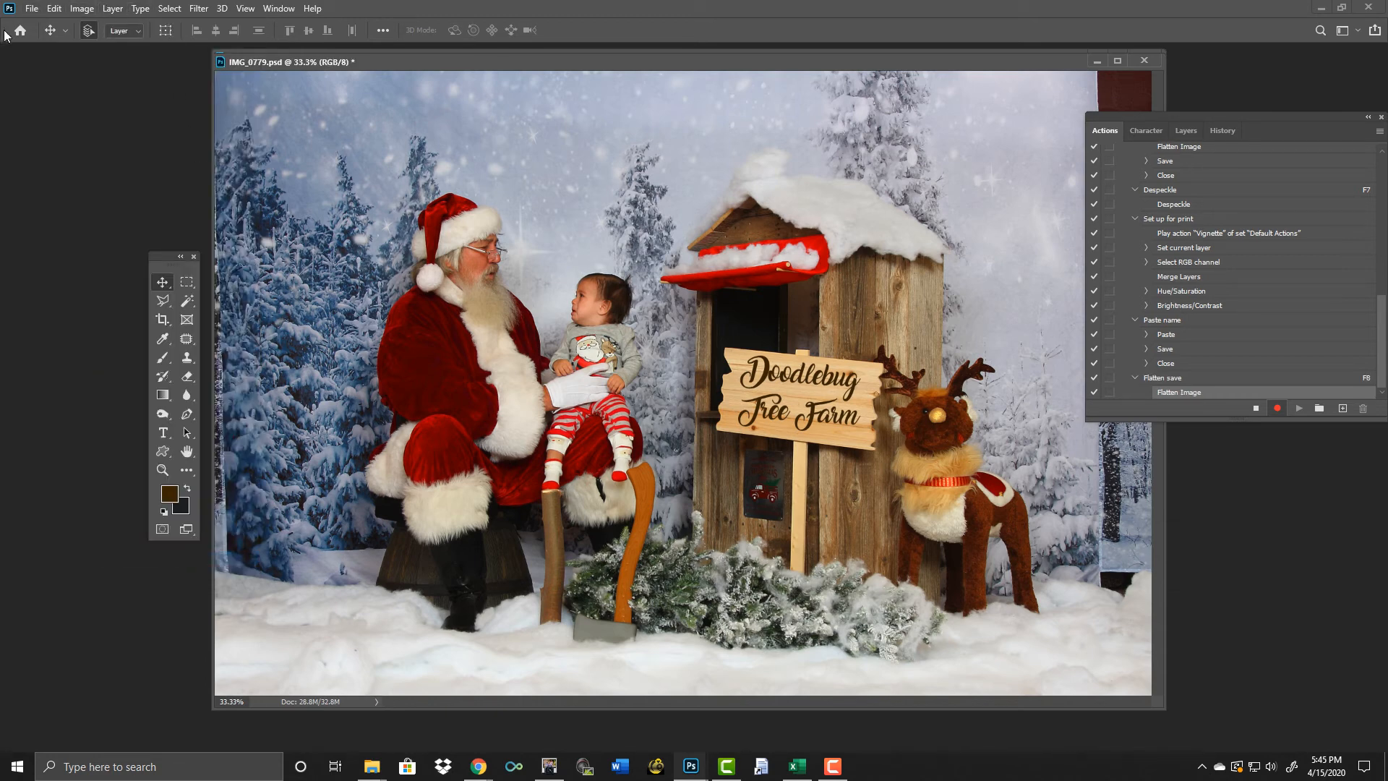
left_click(32, 9)
left_click(58, 182)
left_click(288, 38)
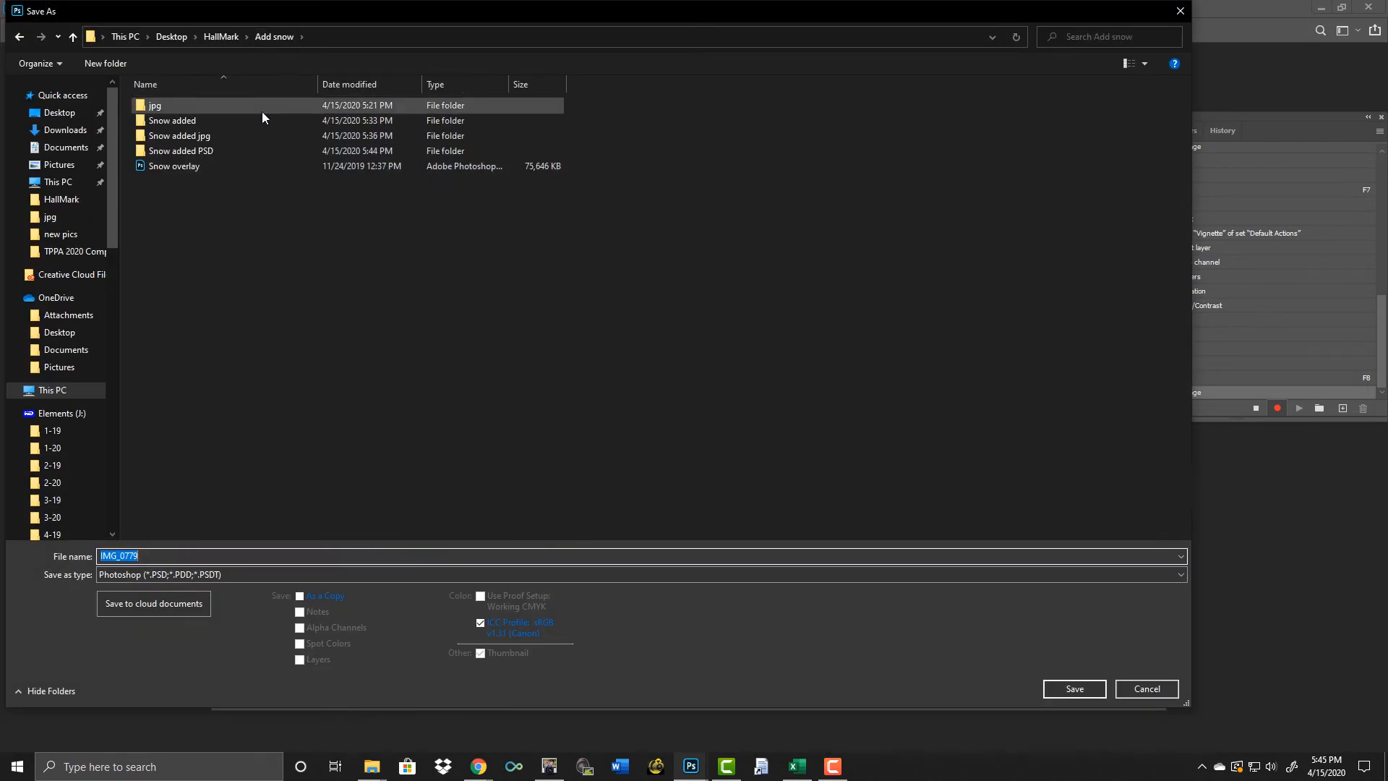
double_click(240, 135)
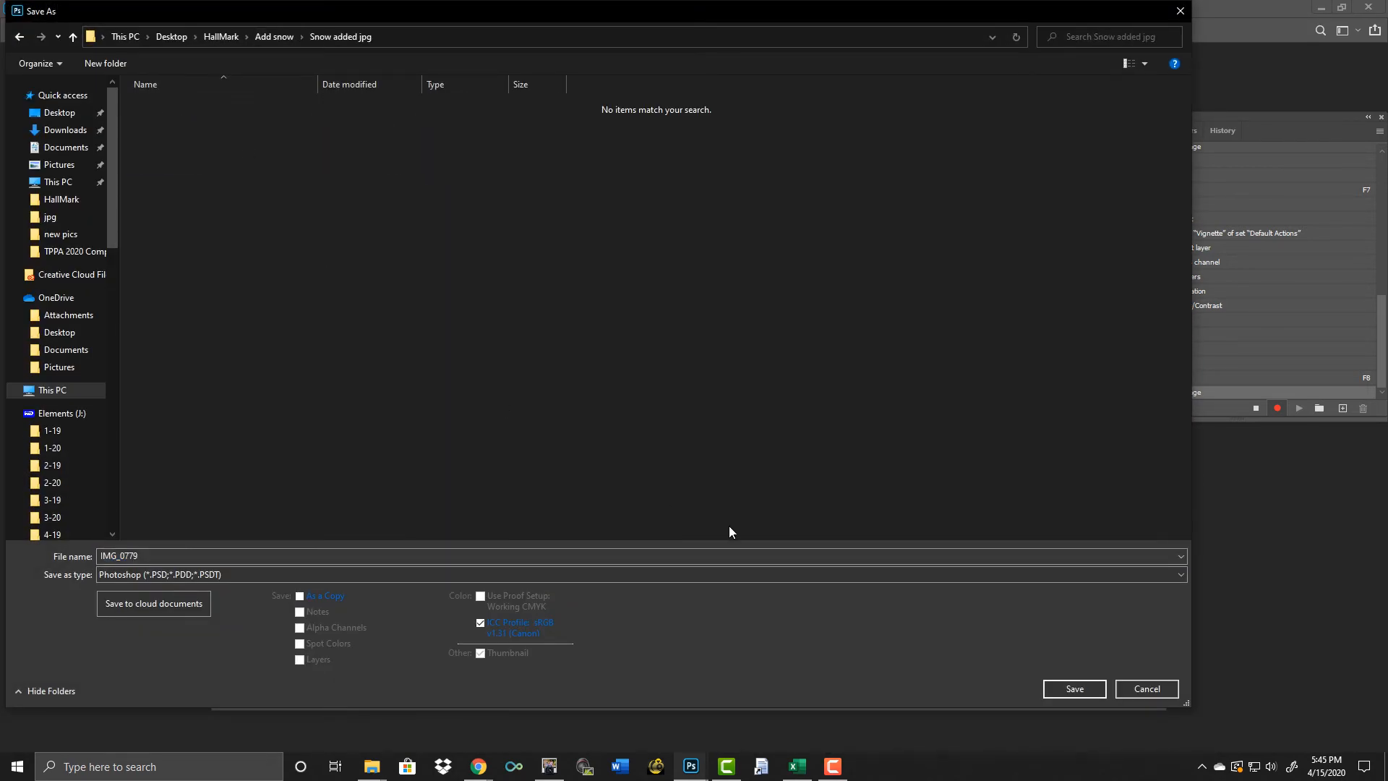
left_click(1075, 688)
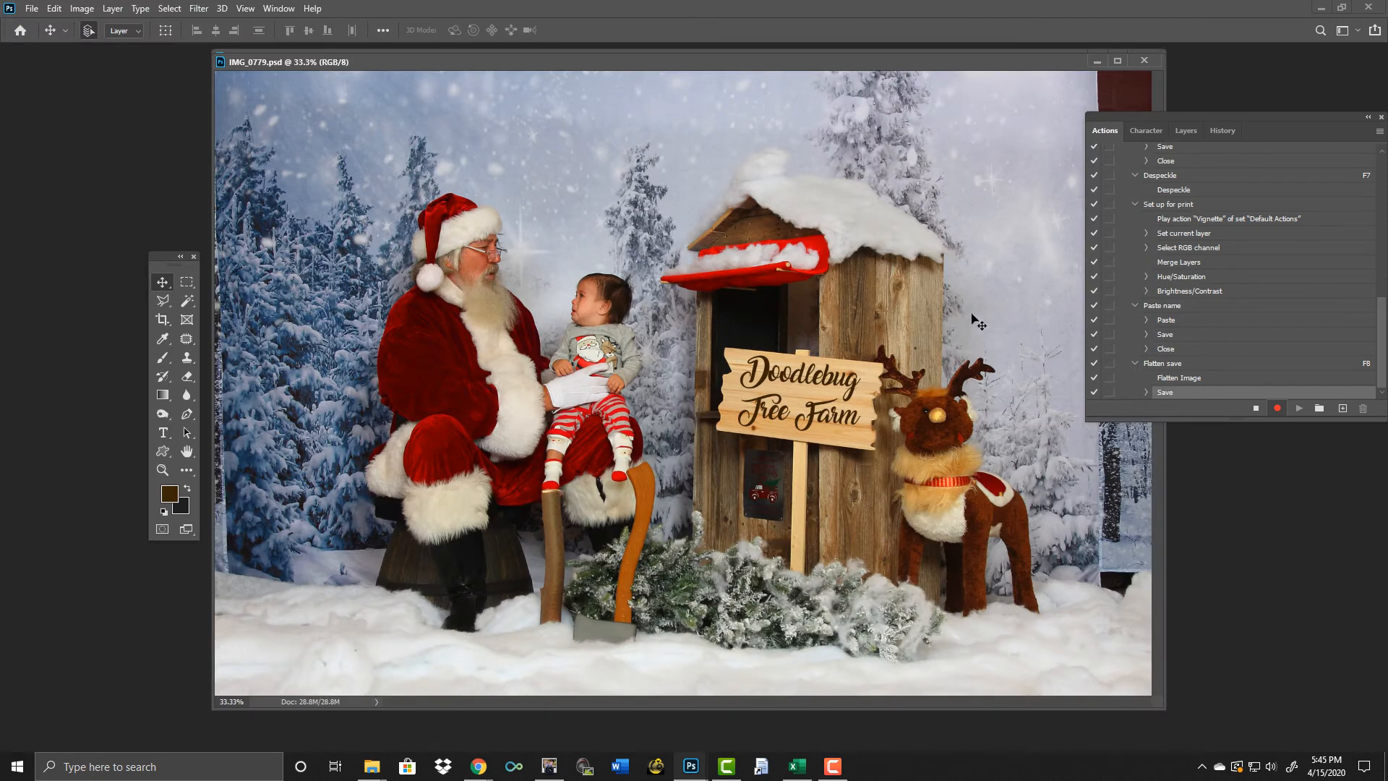
Close the flattened IMG_0779 document and stop recording the Flatten save action.
left_click(1146, 62)
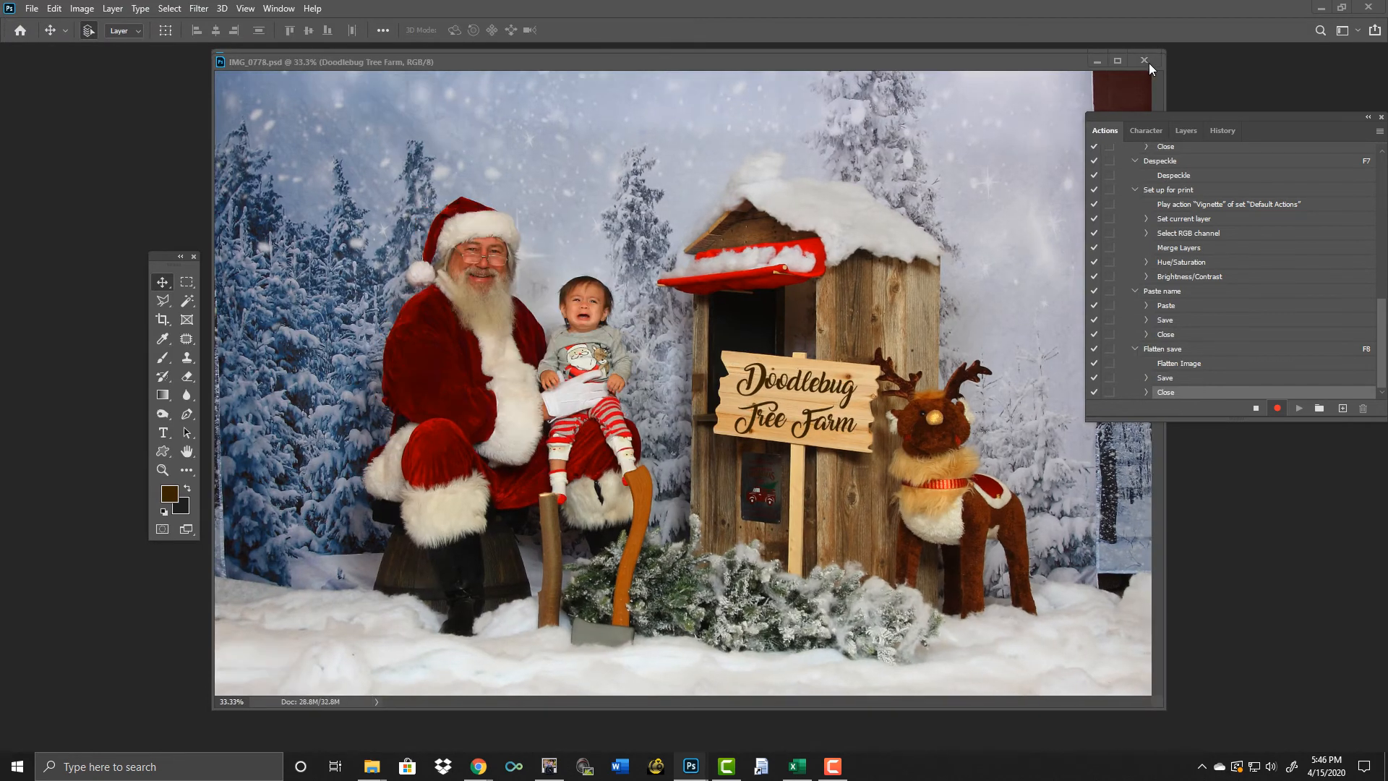
left_click(1254, 410)
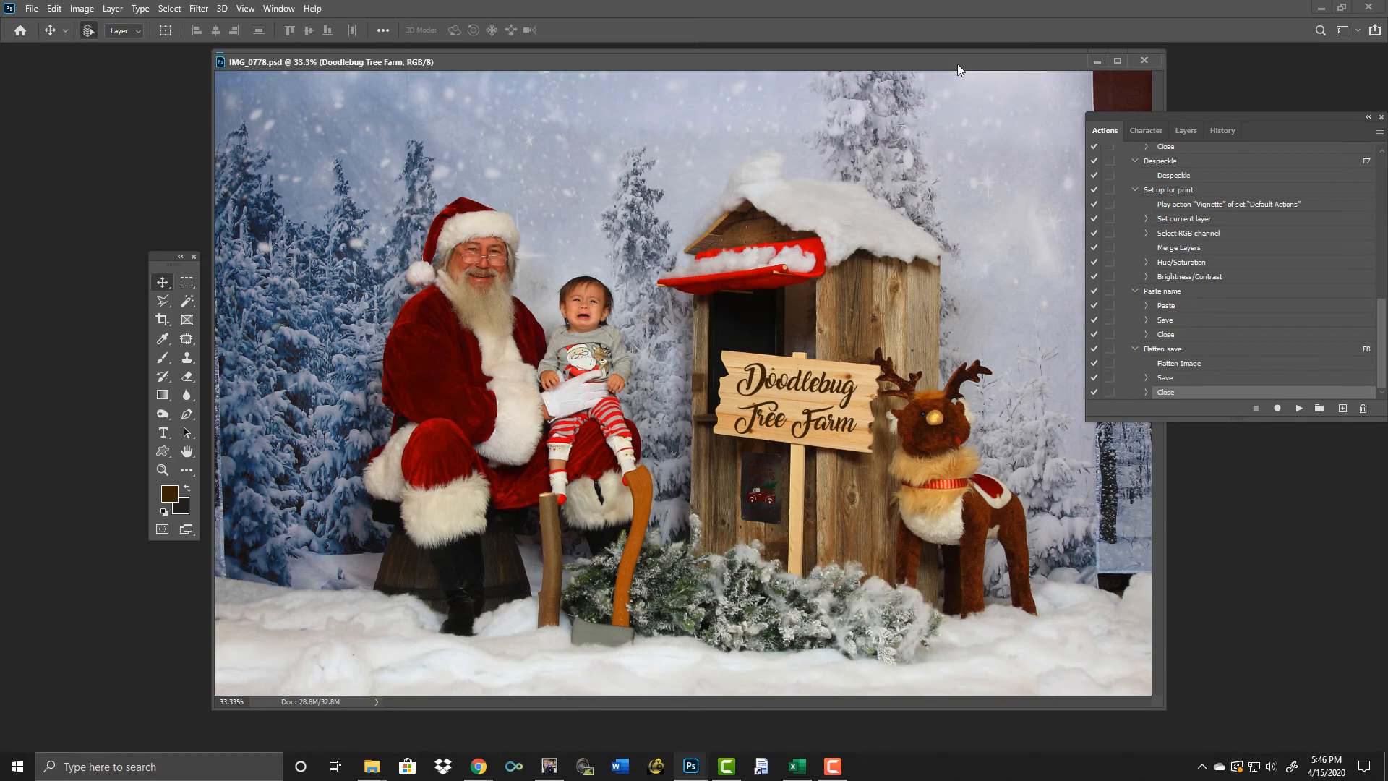
left_click_drag(957, 63, 890, 68)
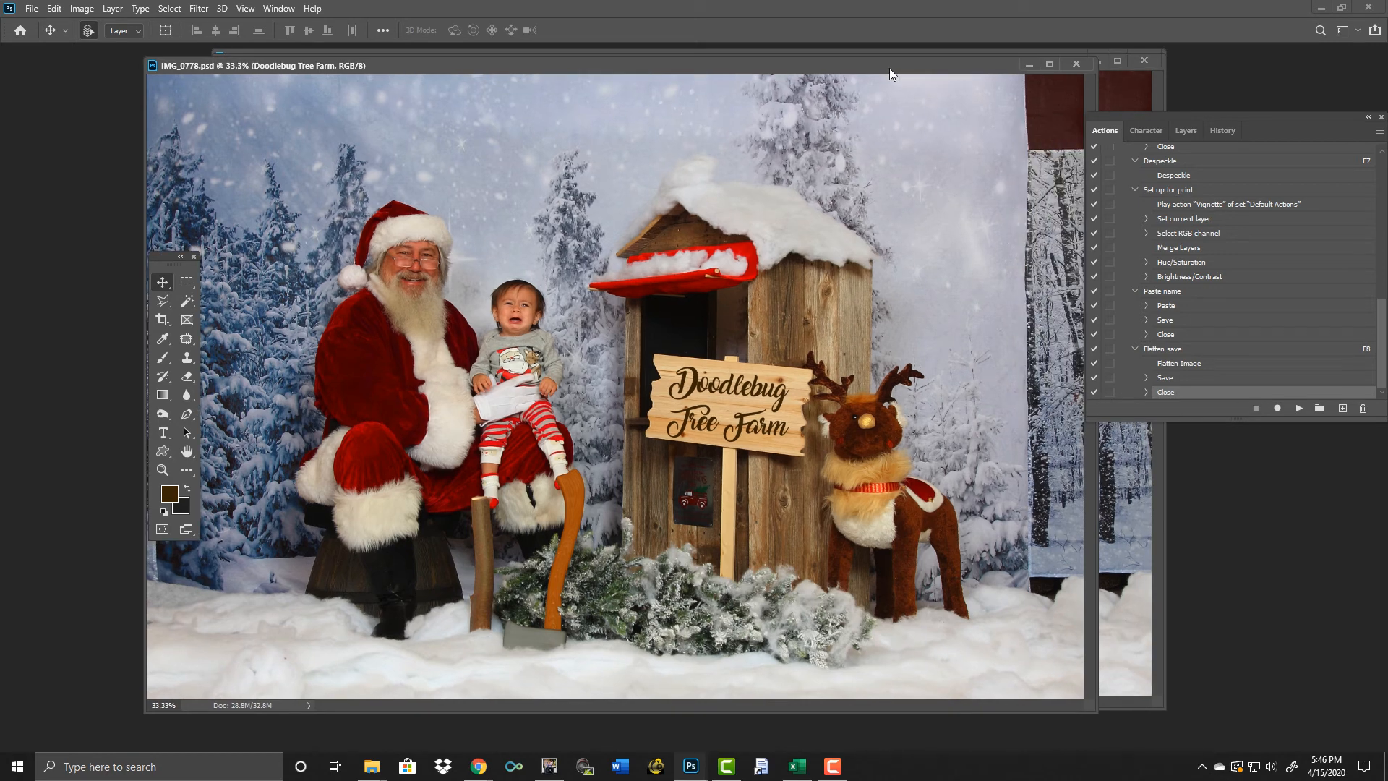
Center the Doodlebug Tree Farm text on the wooden sign in IMG_0778 and run the Flatten save action.
left_click(754, 428)
left_click(266, 11)
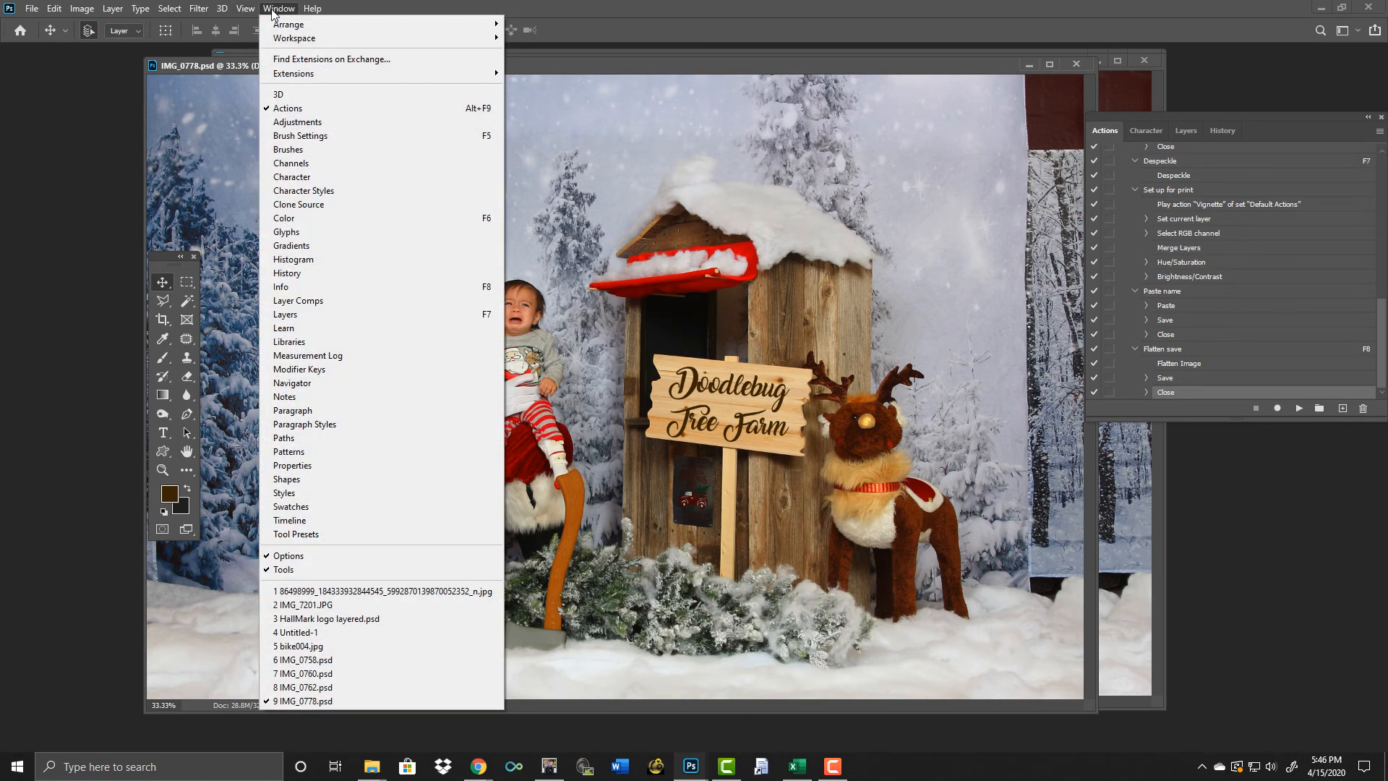
mouse_move(240, 11)
left_click(319, 325)
left_click_drag(722, 425, 723, 424)
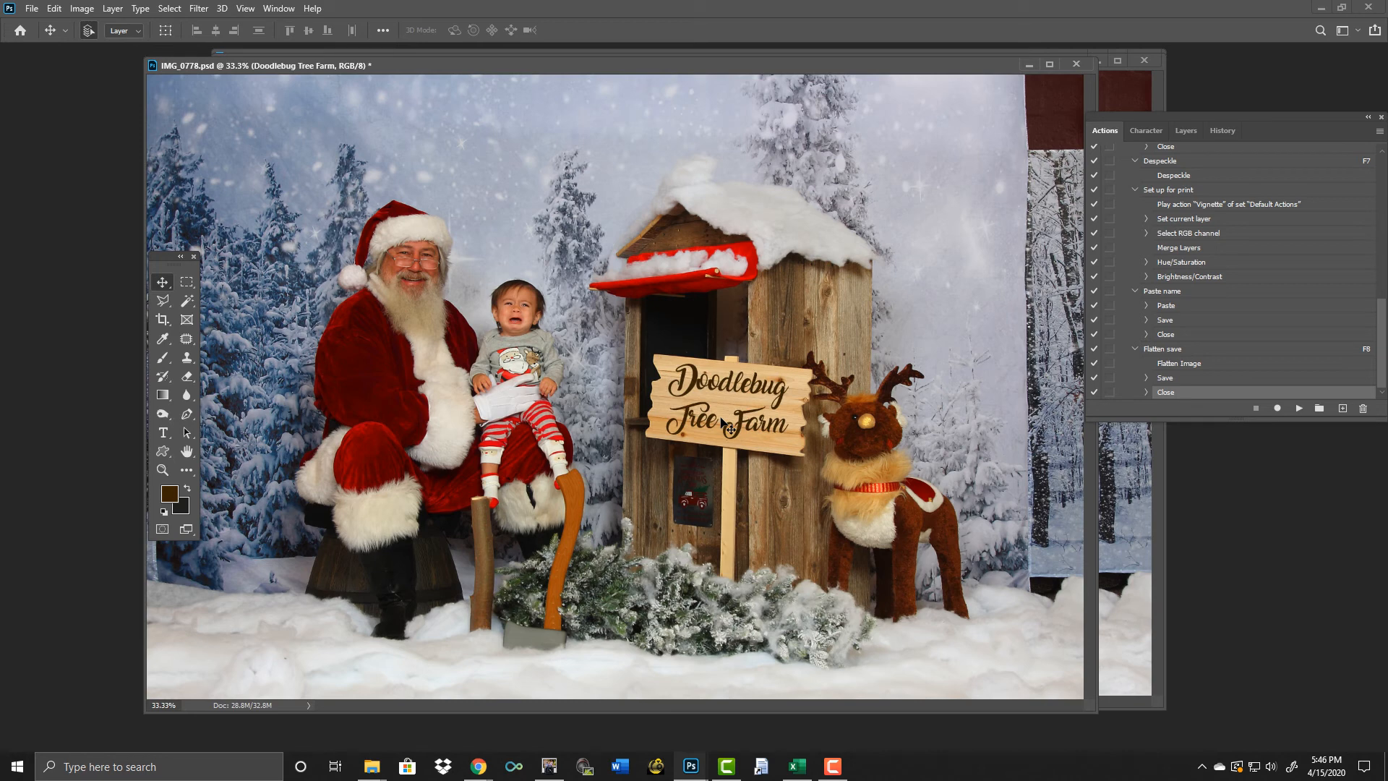
key("F8")
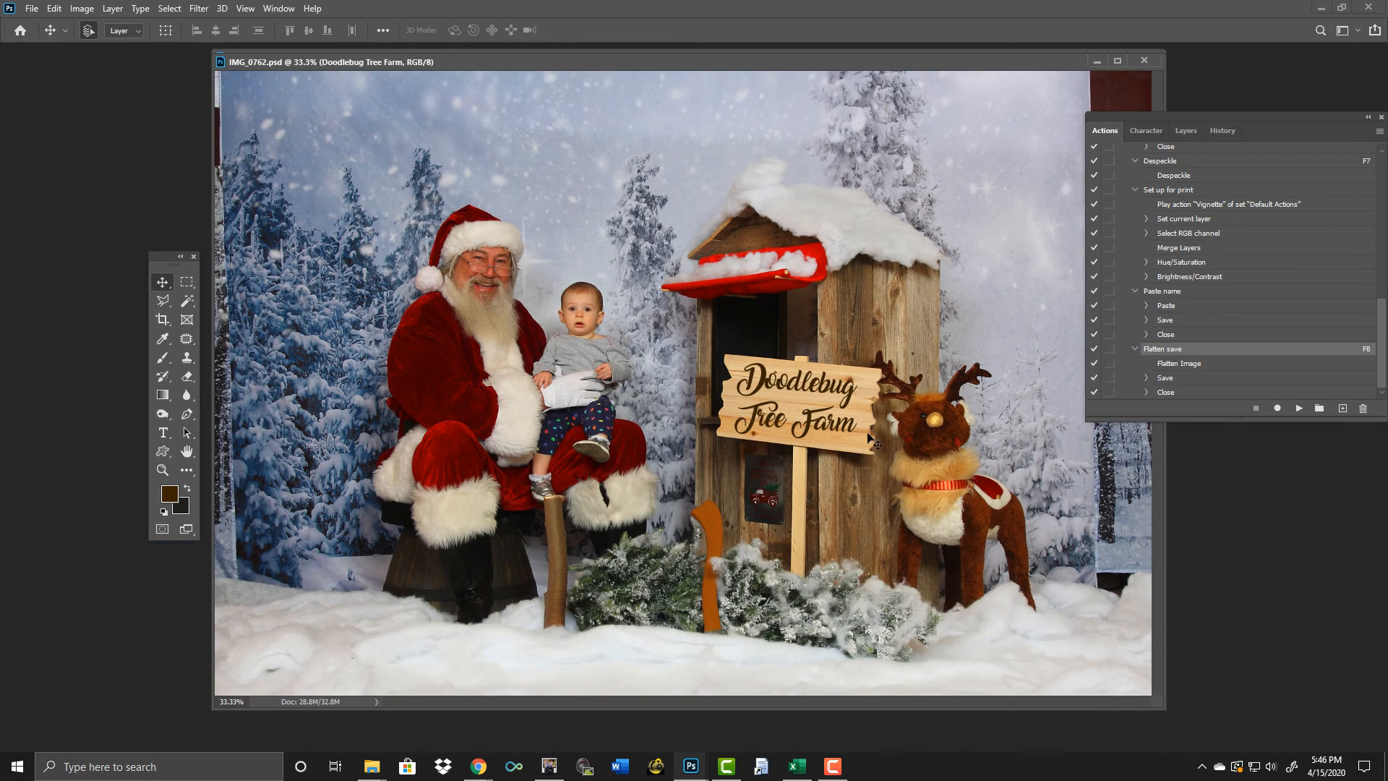
Run the Flatten save action on IMG_0762, IMG_0760 and IMG_0758, centering the sign text on the board wherever it is misaligned.
key("F8")
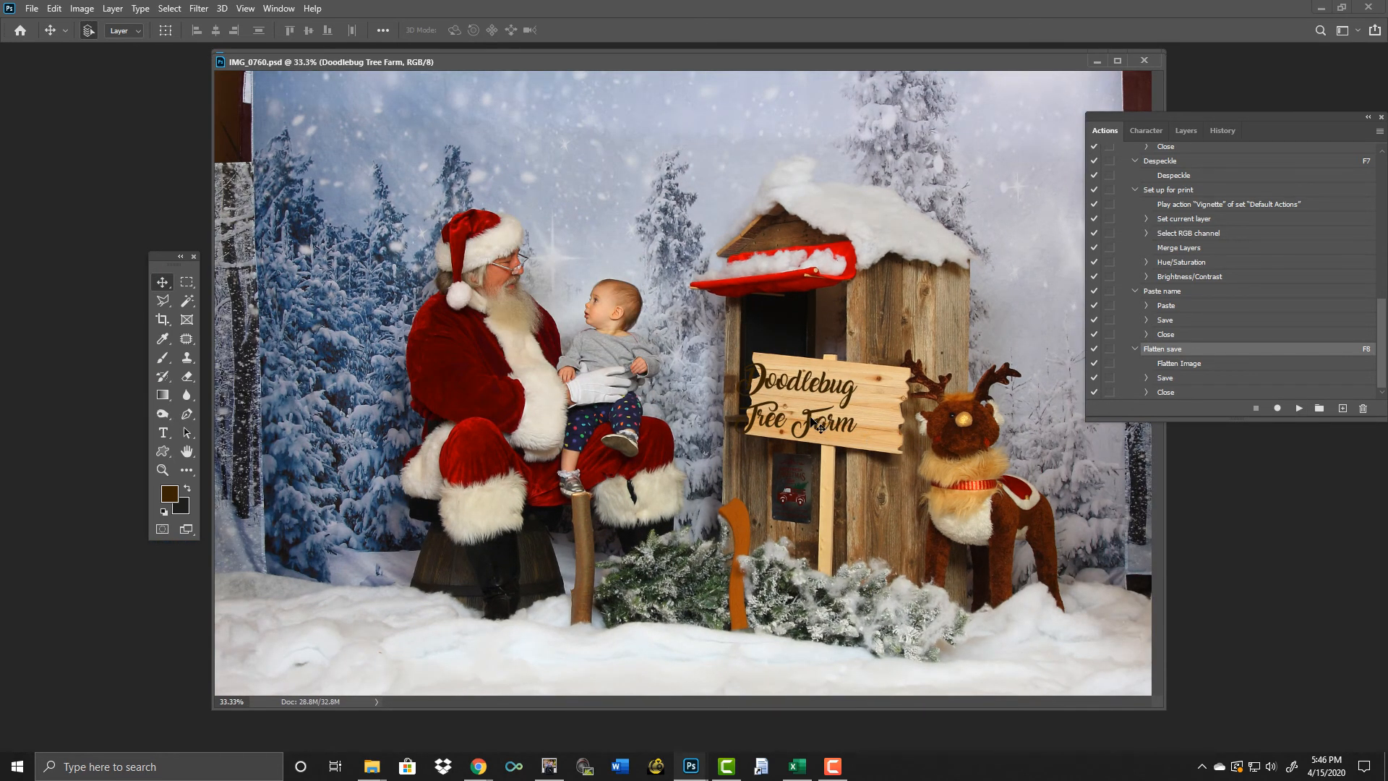
left_click_drag(811, 423, 890, 415)
key("F8")
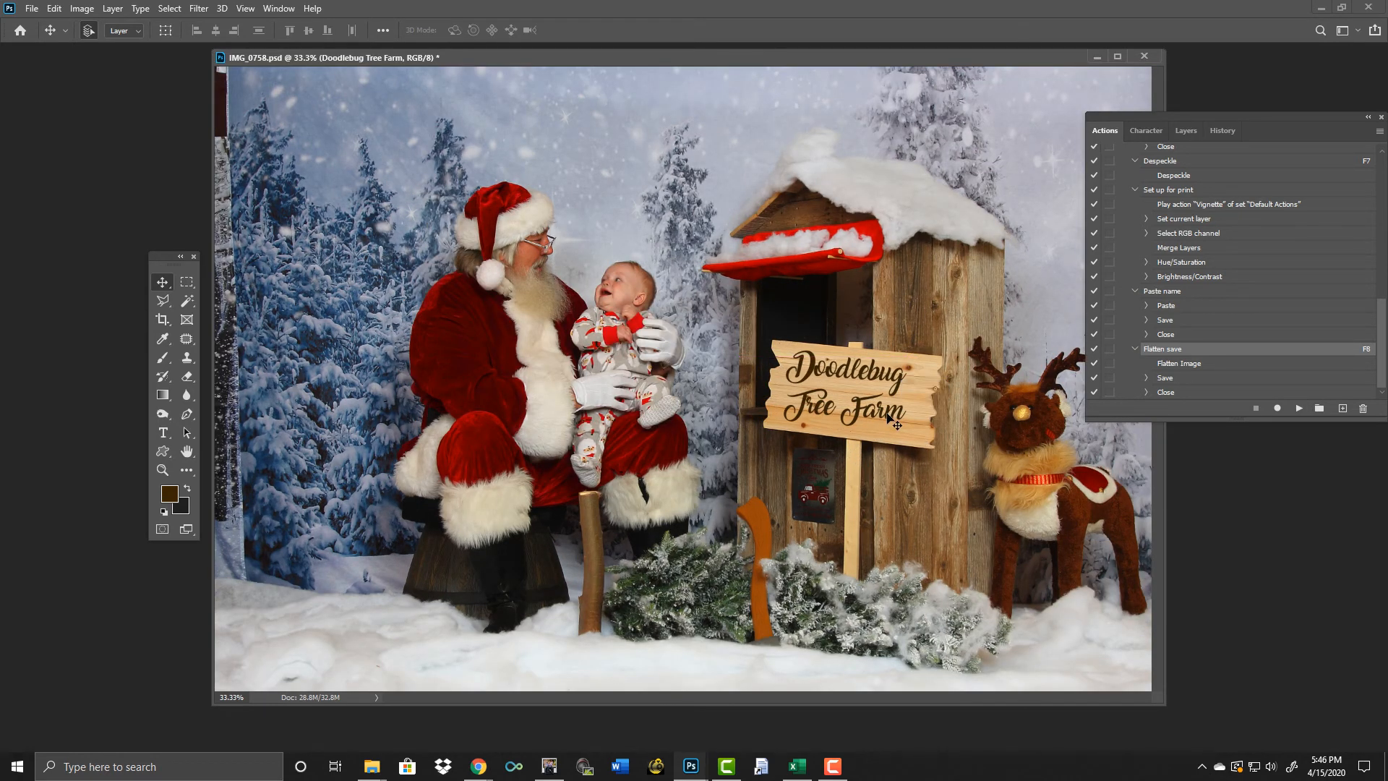
key("F8")
Open the ten files IMG_0788 through IMG_0820 from the Snow added PSD folder in Photoshop.
mouse_move(379, 768)
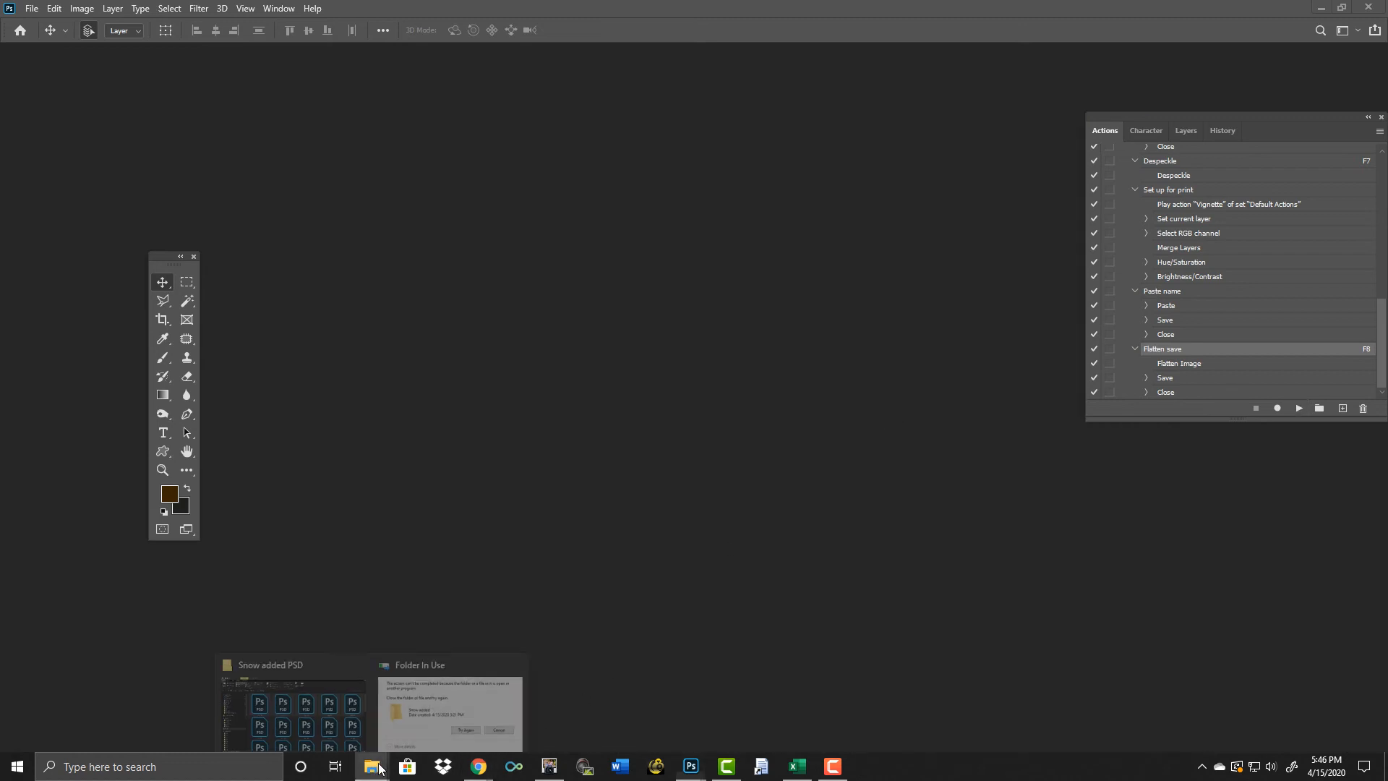
left_click(358, 705)
scroll(628, 600, "down", 2)
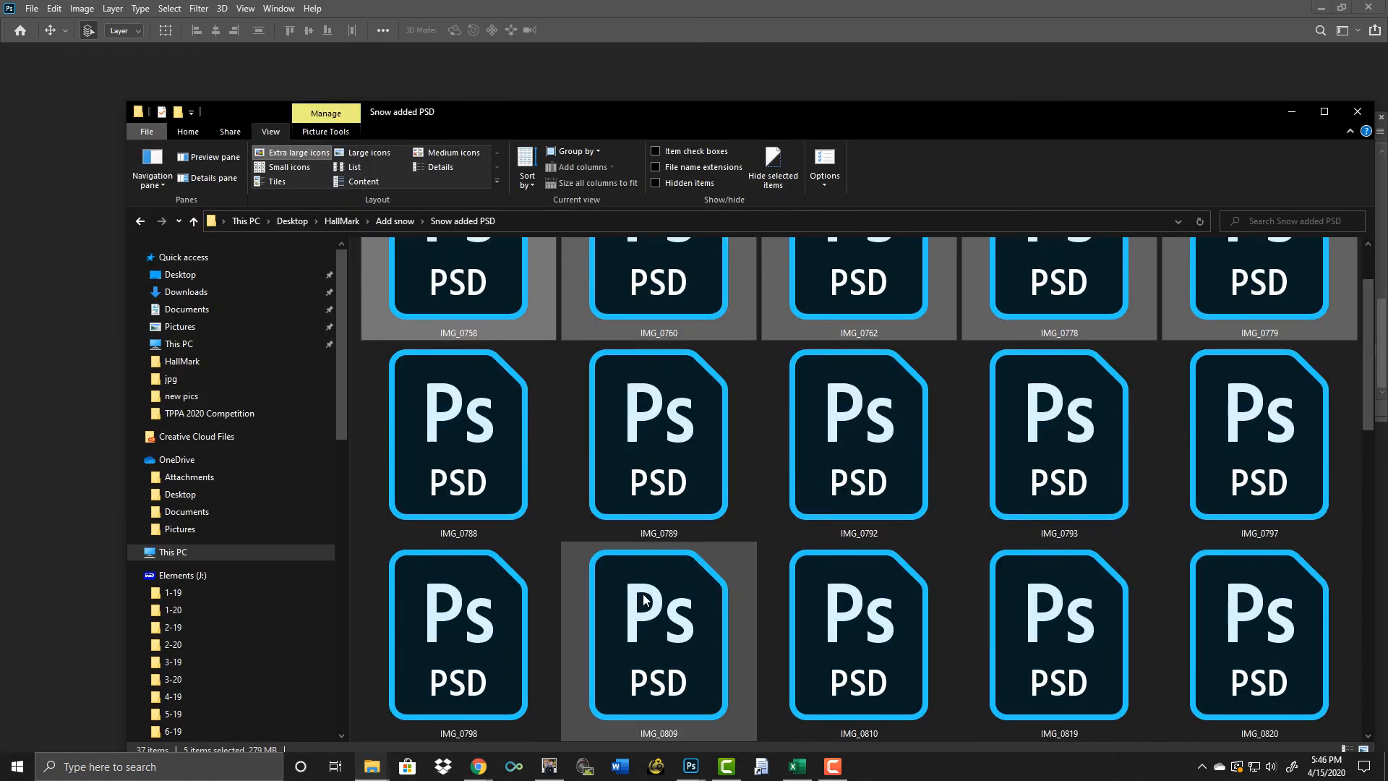
left_click(478, 481)
left_click(1216, 598, "shift")
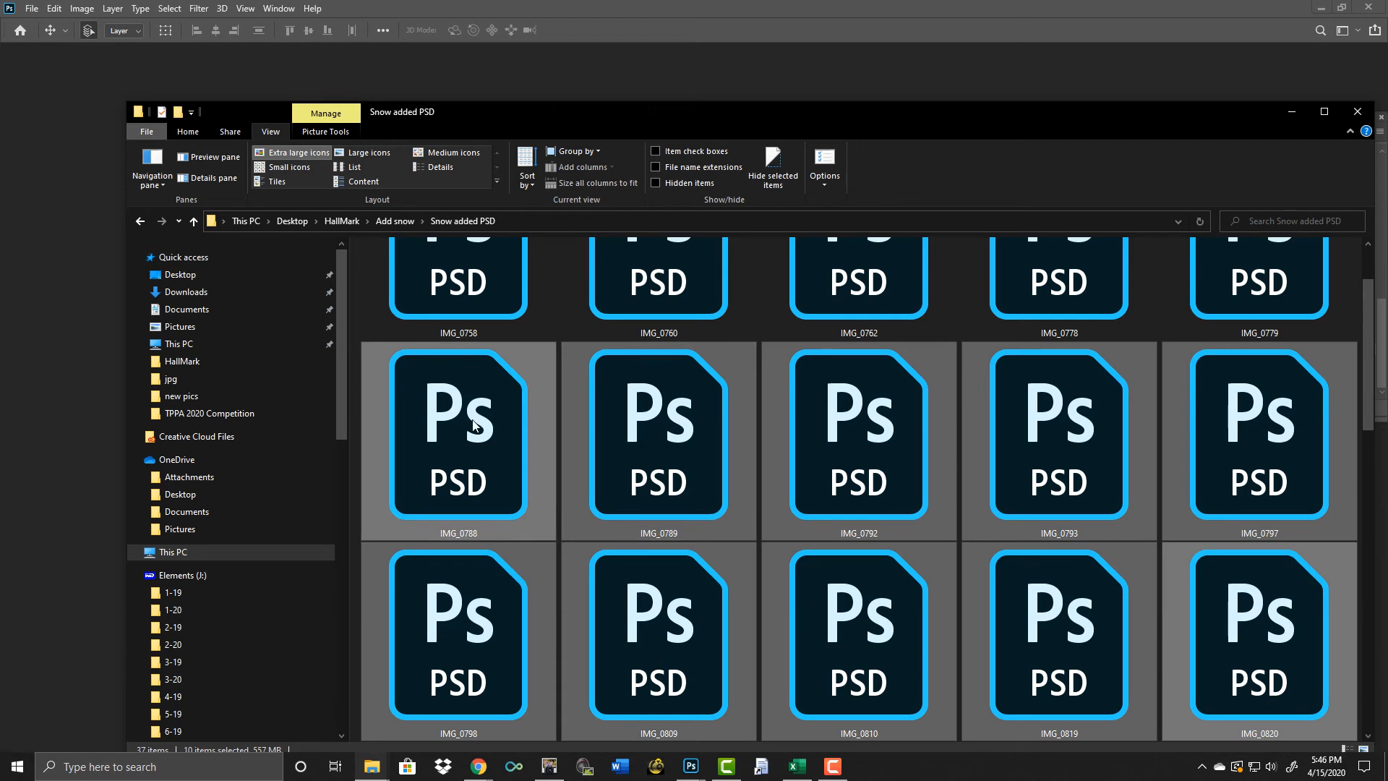
left_click_drag(473, 425, 524, 67)
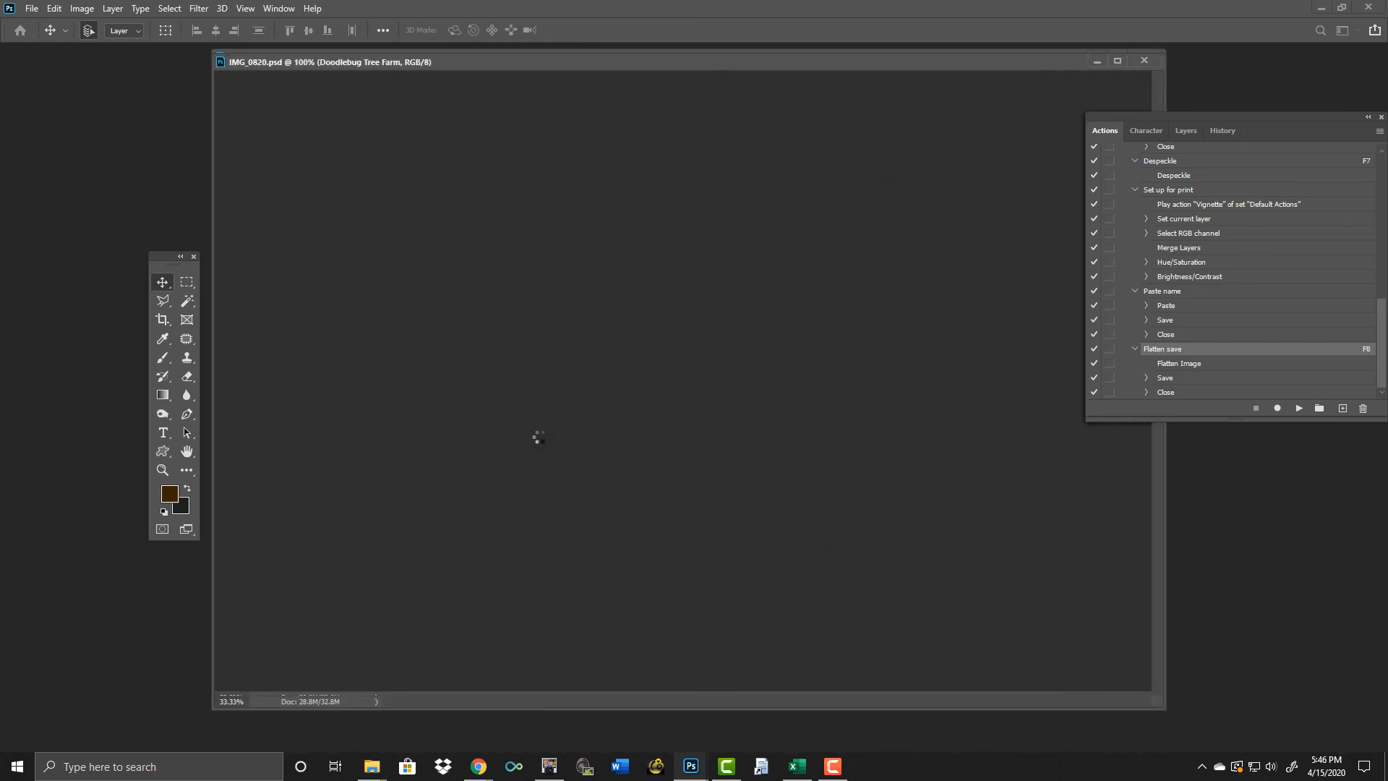
Center the text on the sign in IMG_0820 and replace the word Doodlebug with the child's first name in possessive form.
left_click_drag(831, 376, 874, 371)
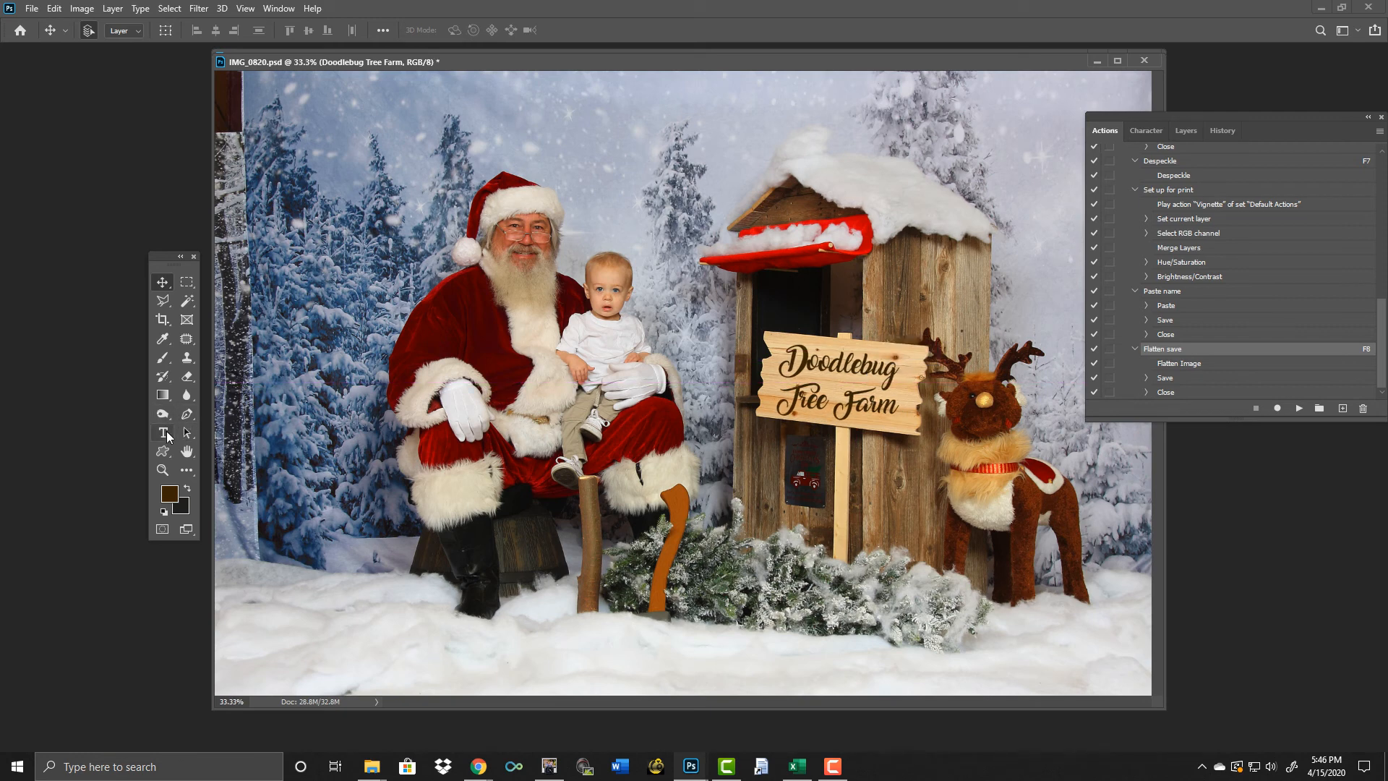
left_click(163, 433)
left_click_drag(897, 369, 779, 364)
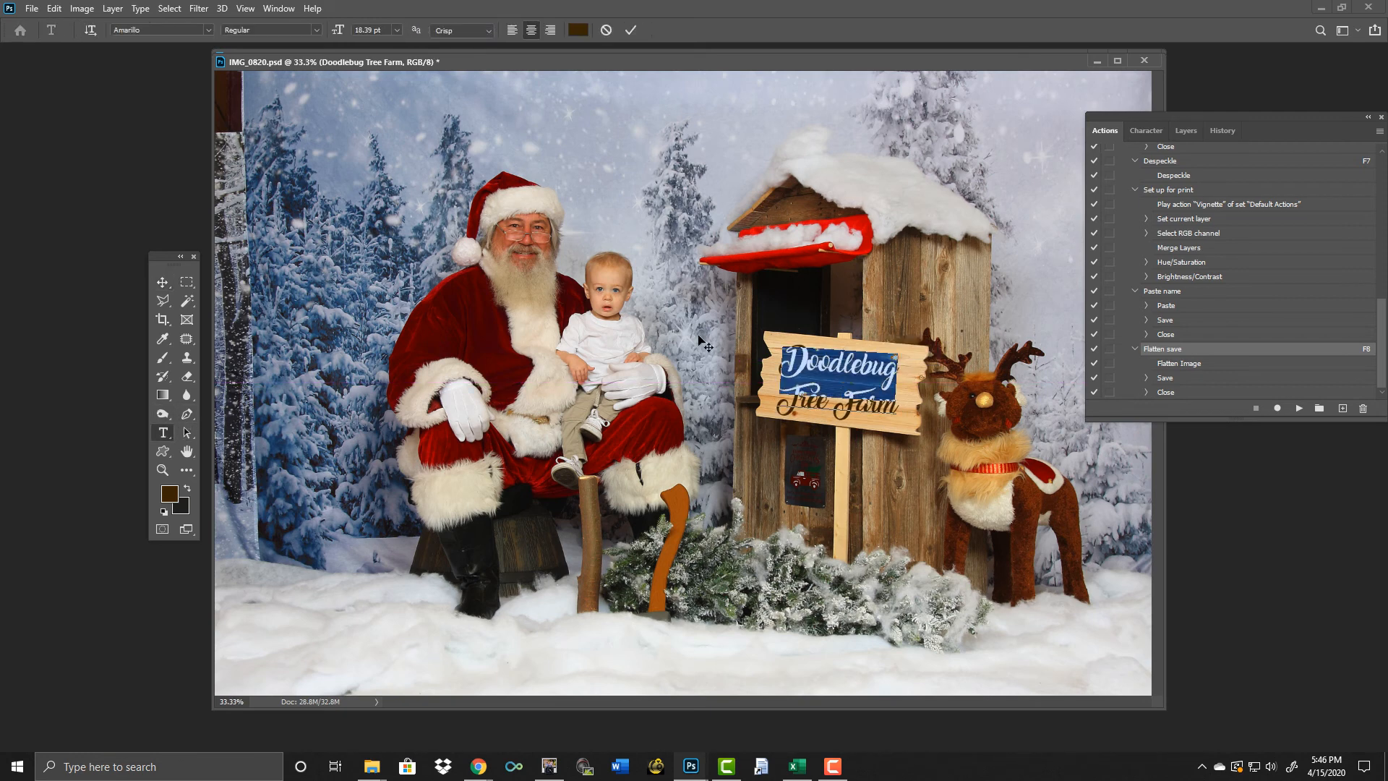
type("Brandon")
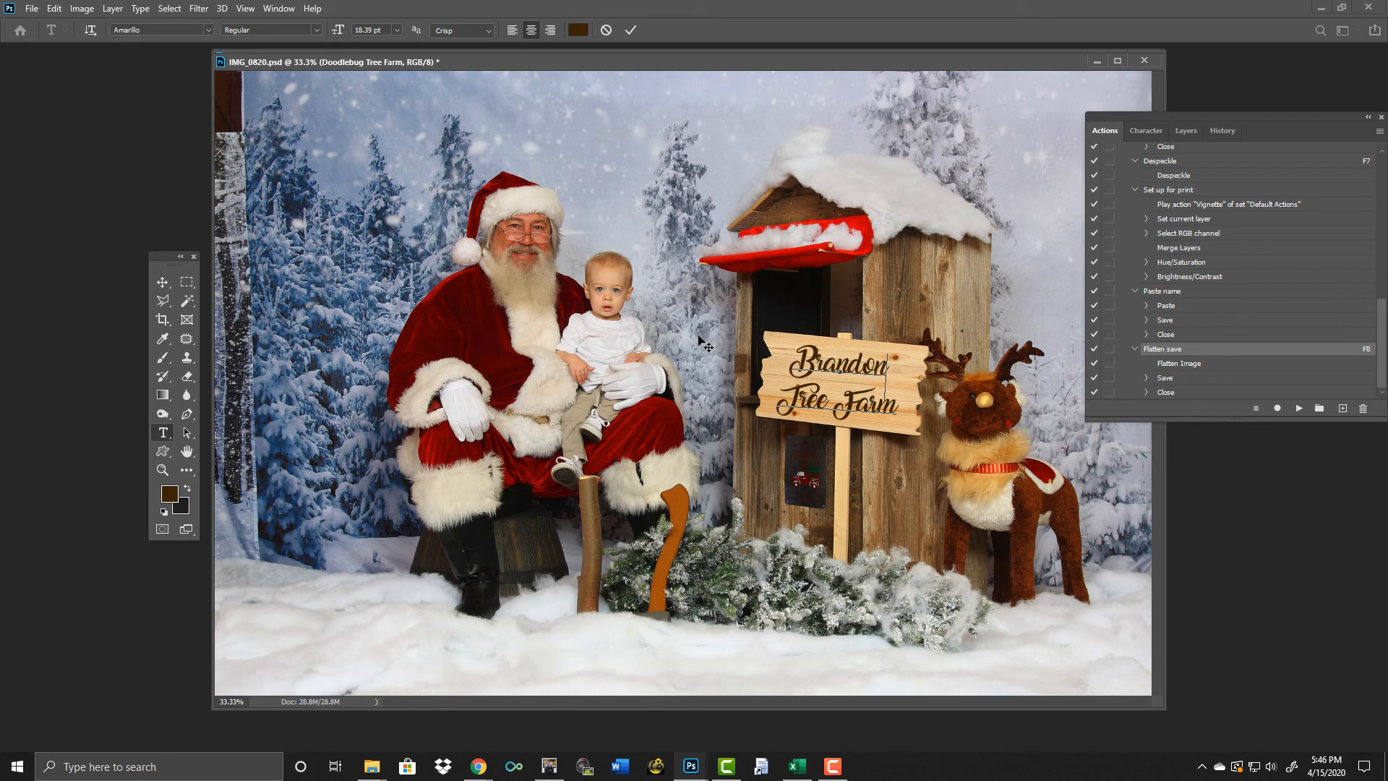
type("'s")
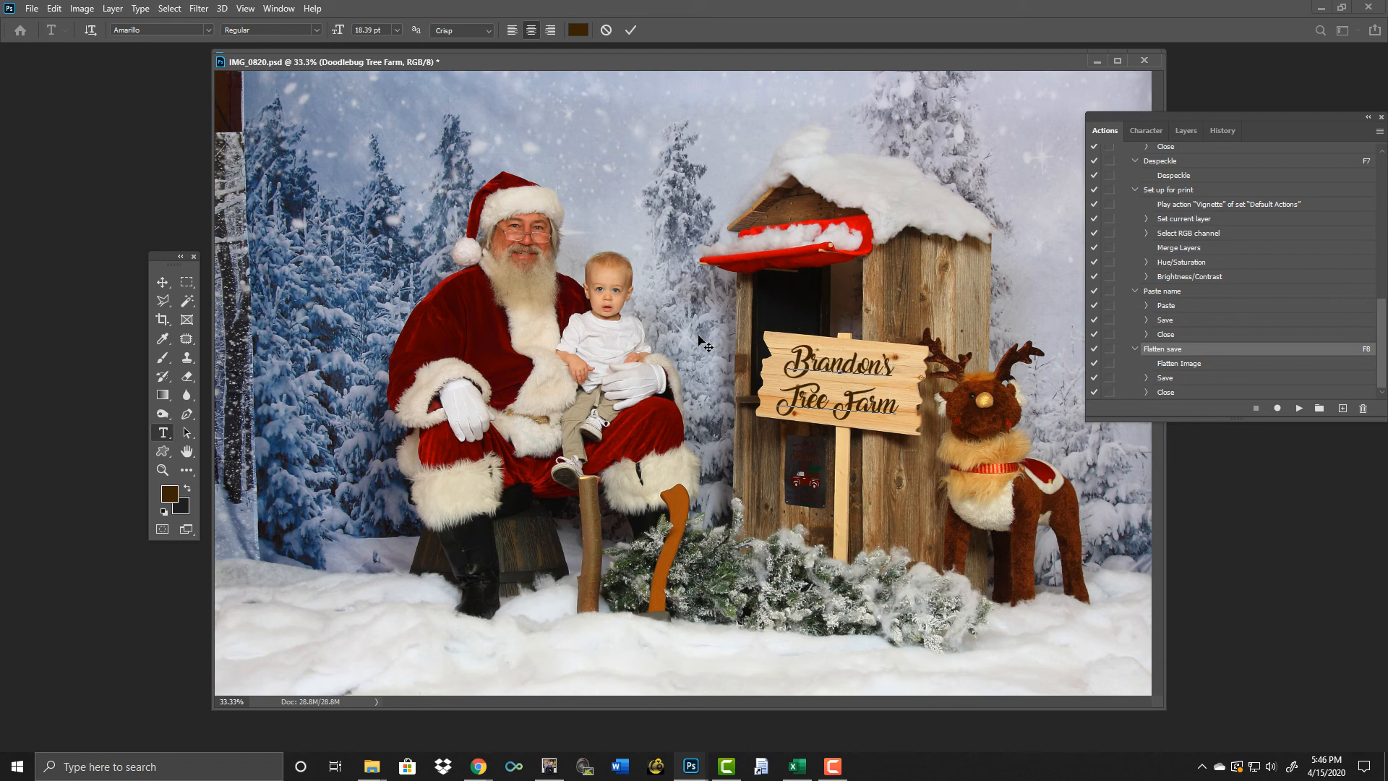
left_click(631, 30)
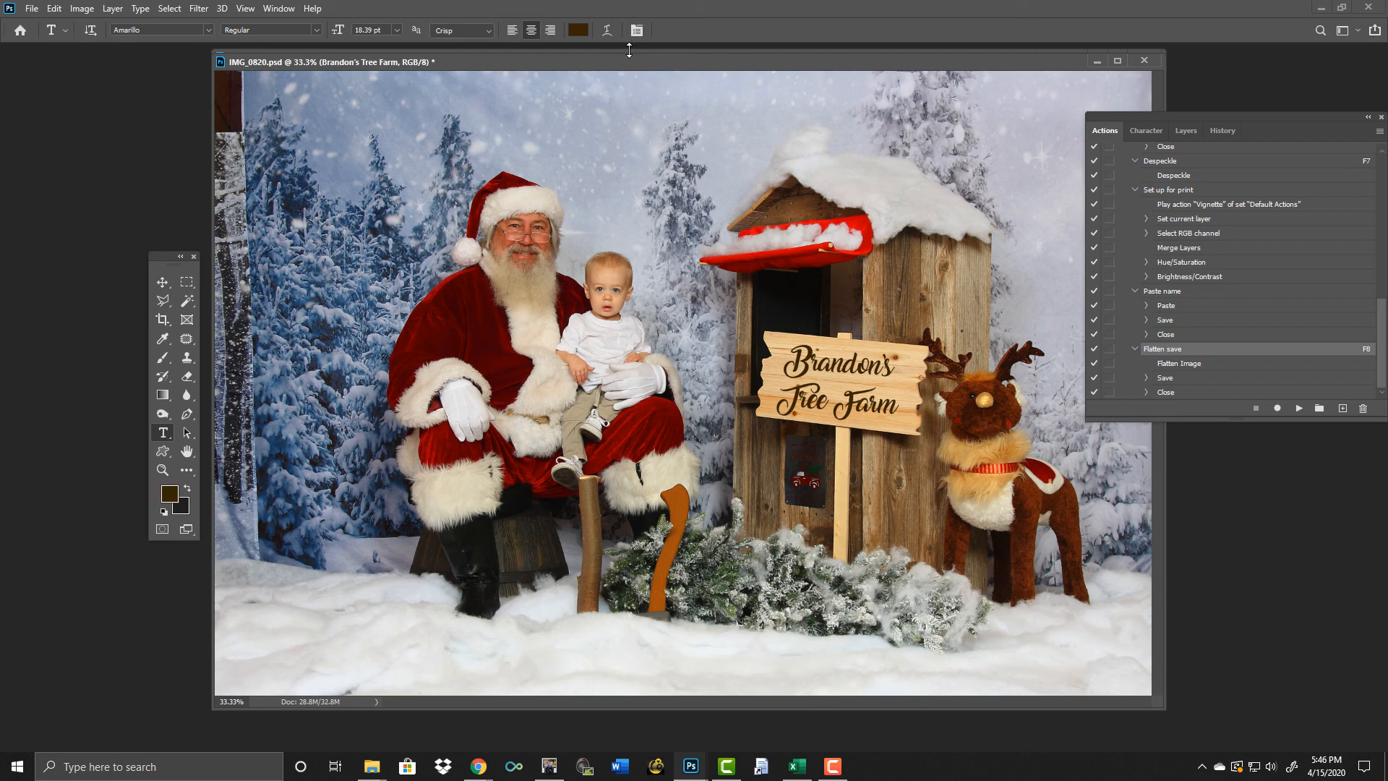
Run the Flatten save action on IMG_0820 and move the text onto the center of the sign in IMG_0819.
key("F8")
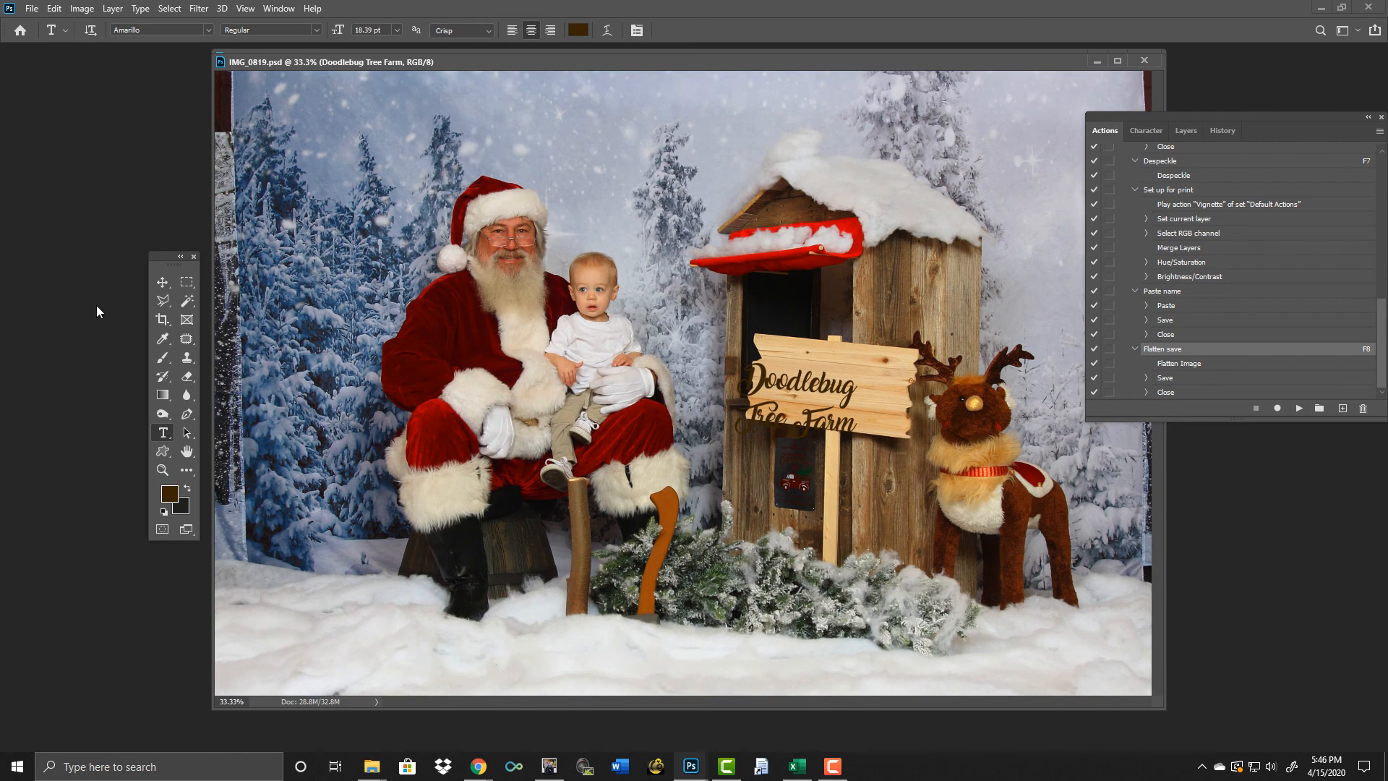
key("v")
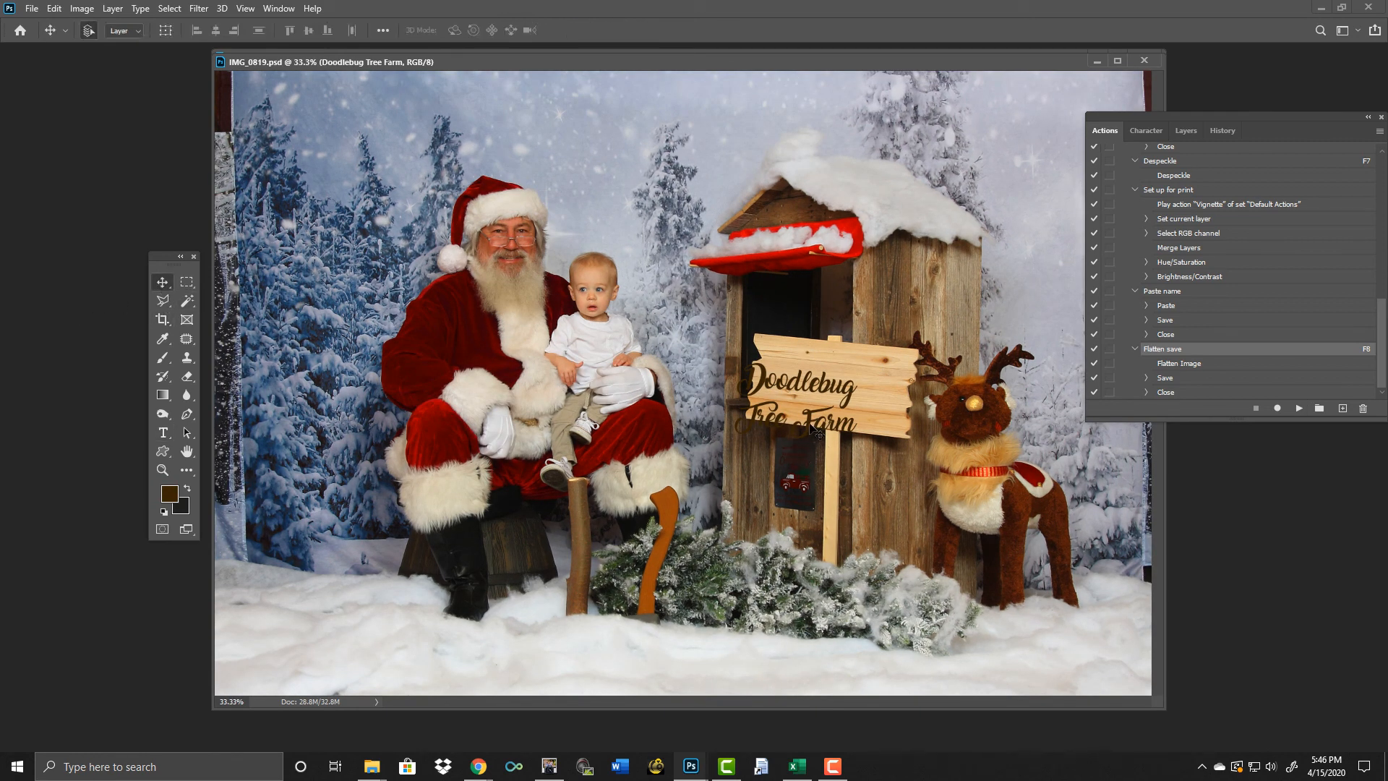
left_click_drag(814, 428, 839, 410)
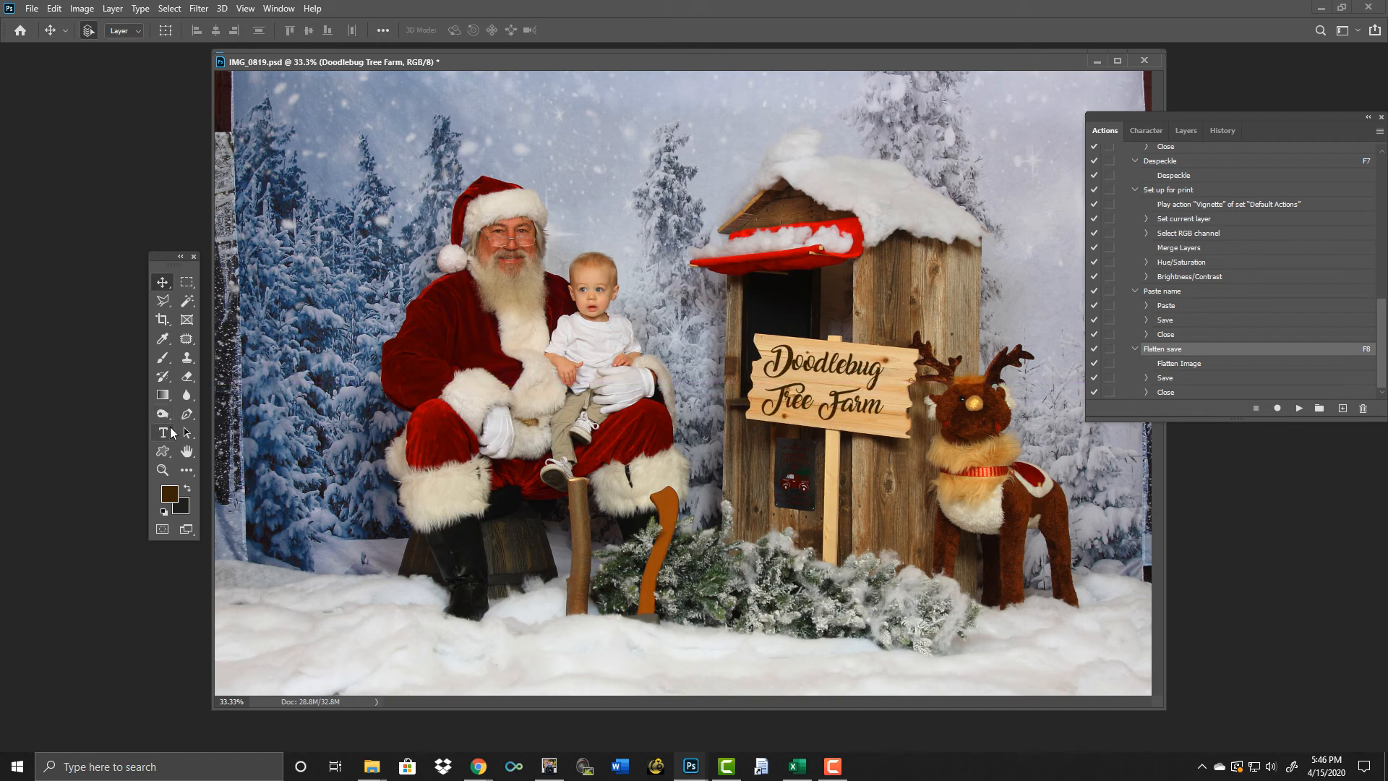
Replace Doodlebug on the IMG_0819 sign with the child's first name in possessive form and run the Flatten save action.
left_click(172, 431)
double_click(879, 372)
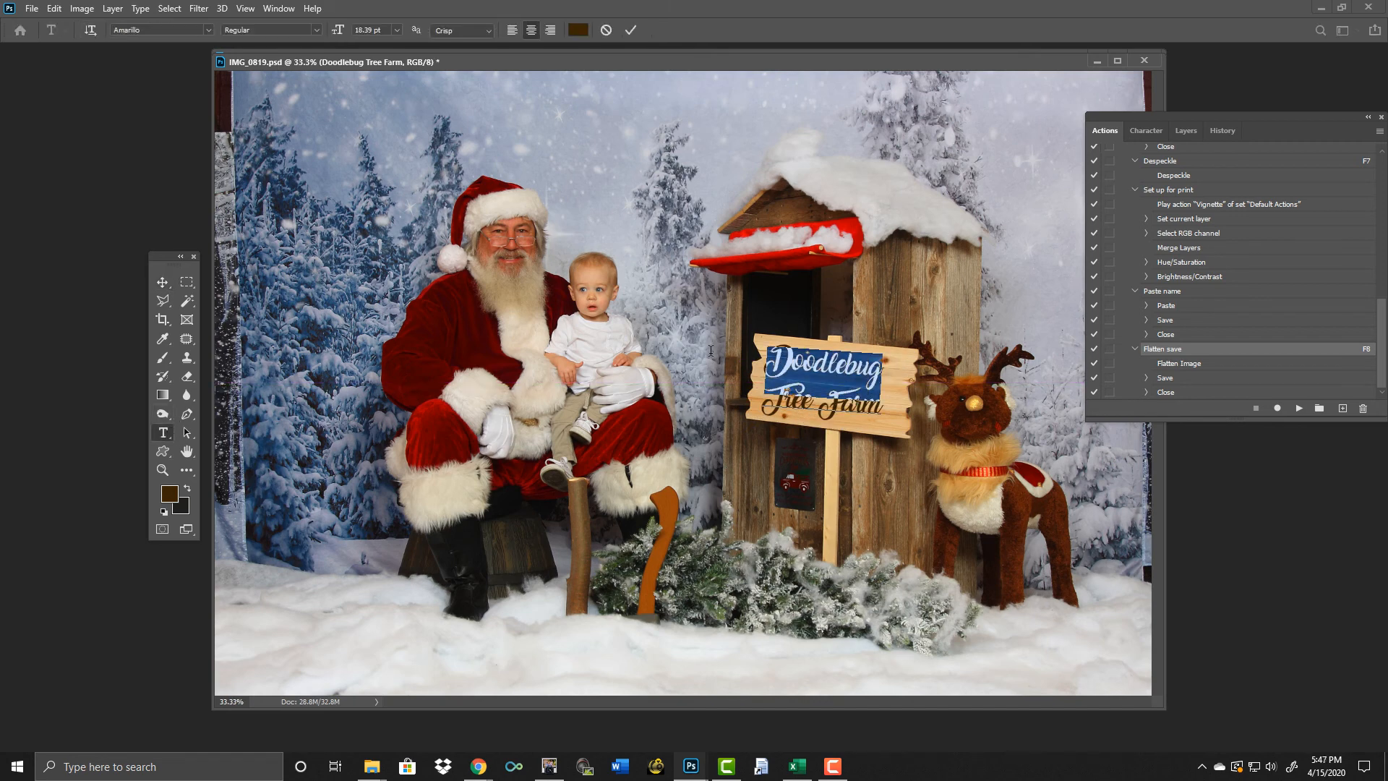
type("Brandon's")
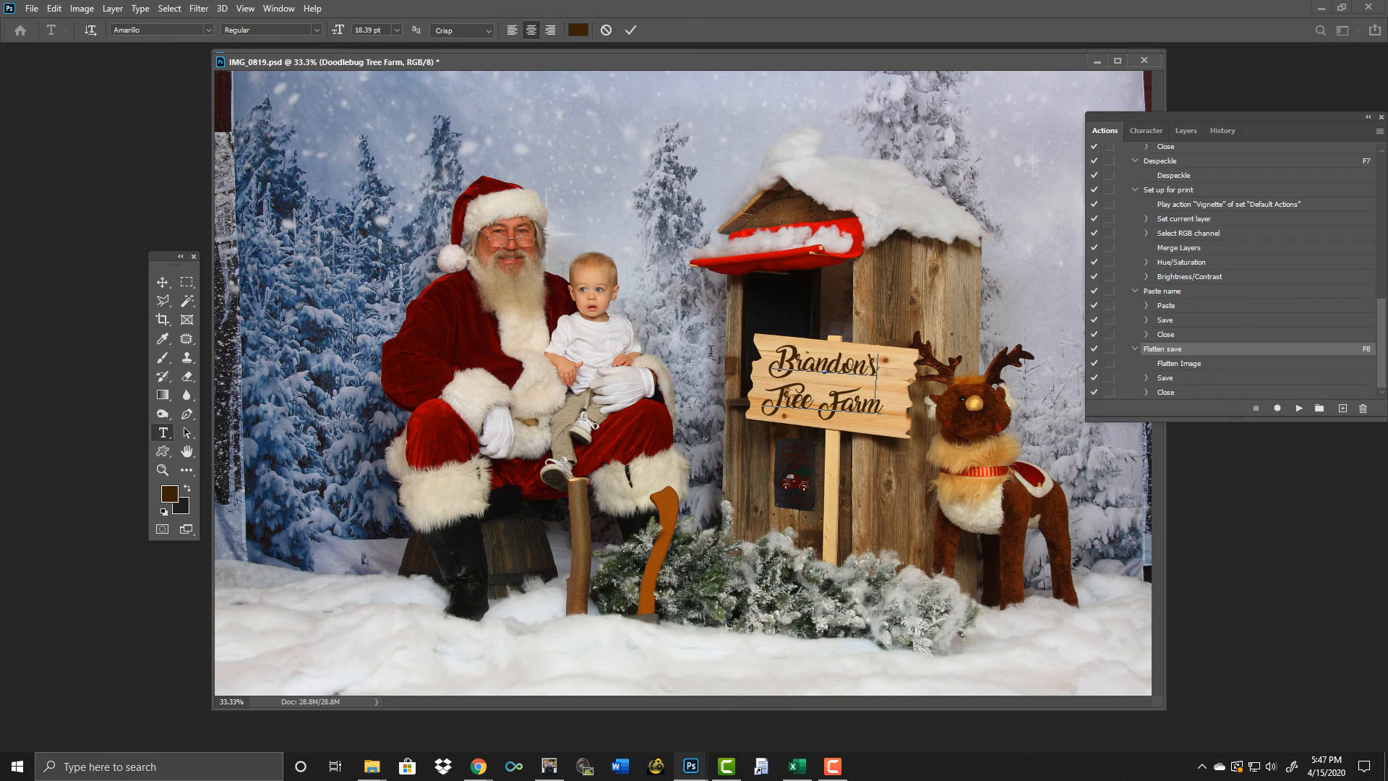
left_click(630, 30)
key("F8")
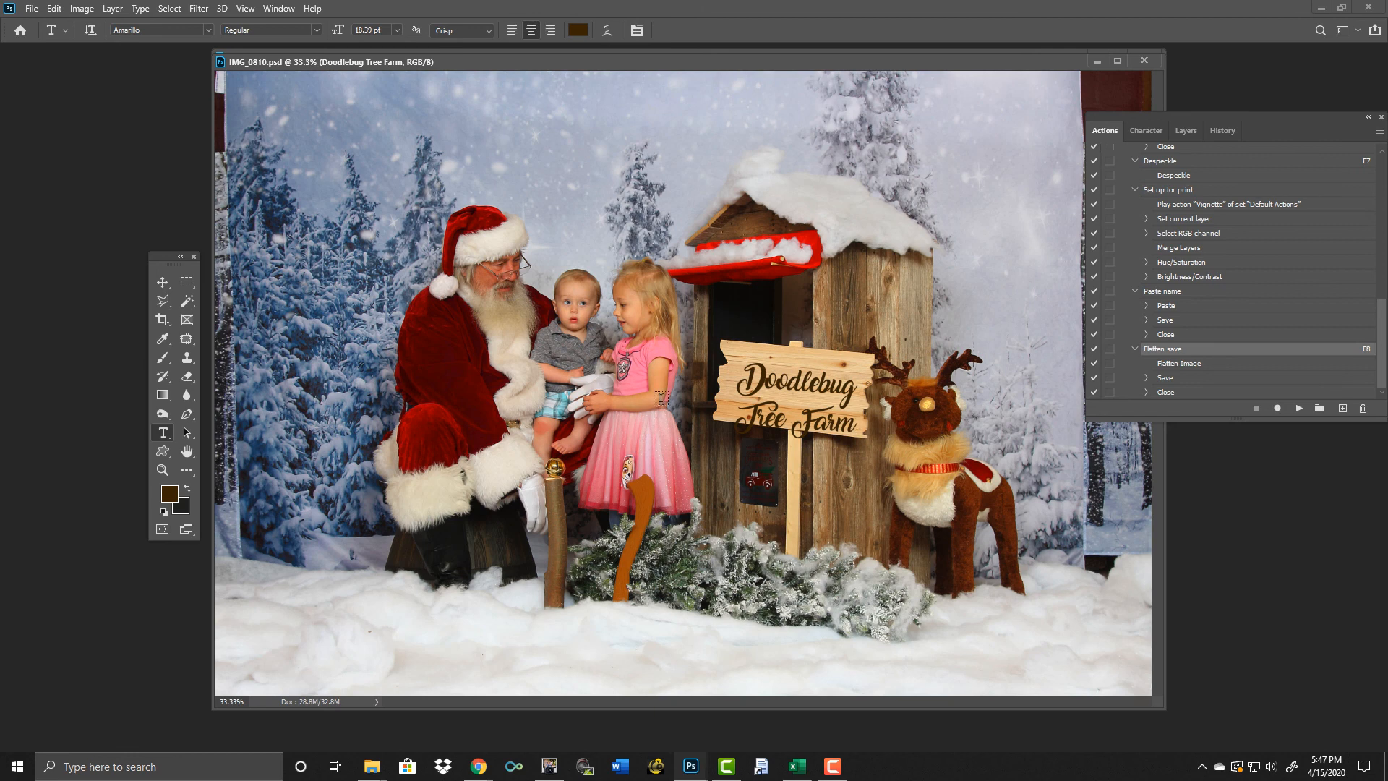
Move the text onto the sign in IMG_0810 and replace Doodlebug with the two children's first names joined by "&".
left_click(163, 285)
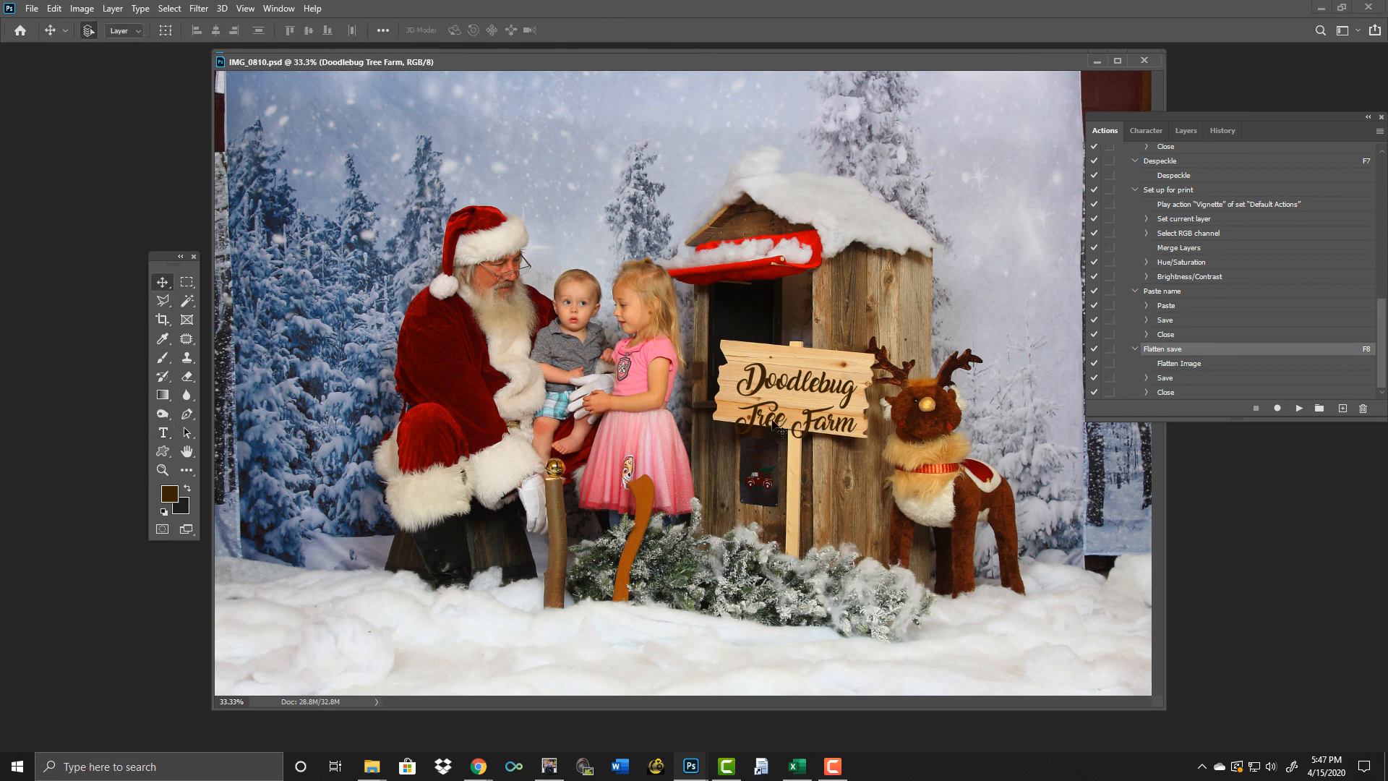
left_click_drag(773, 407, 771, 409)
left_click(163, 433)
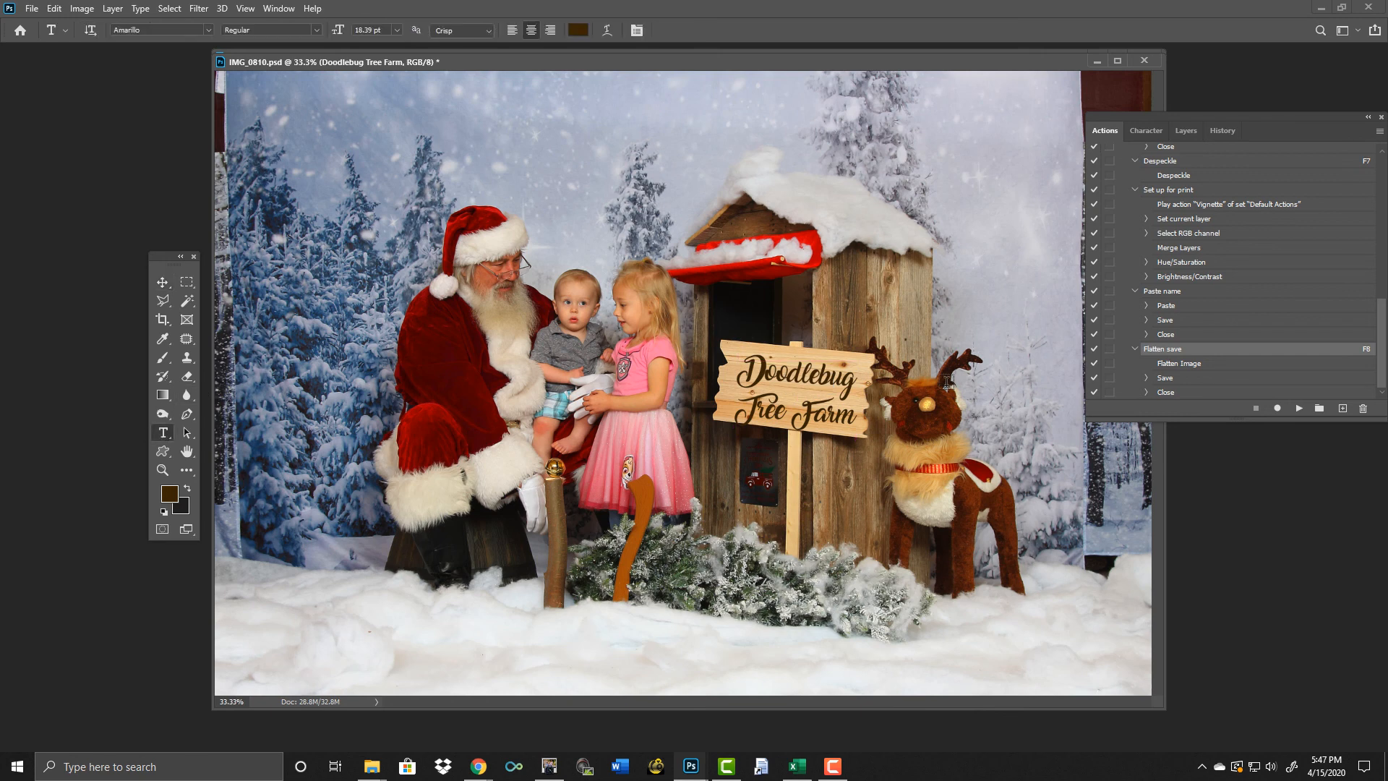
double_click(851, 384)
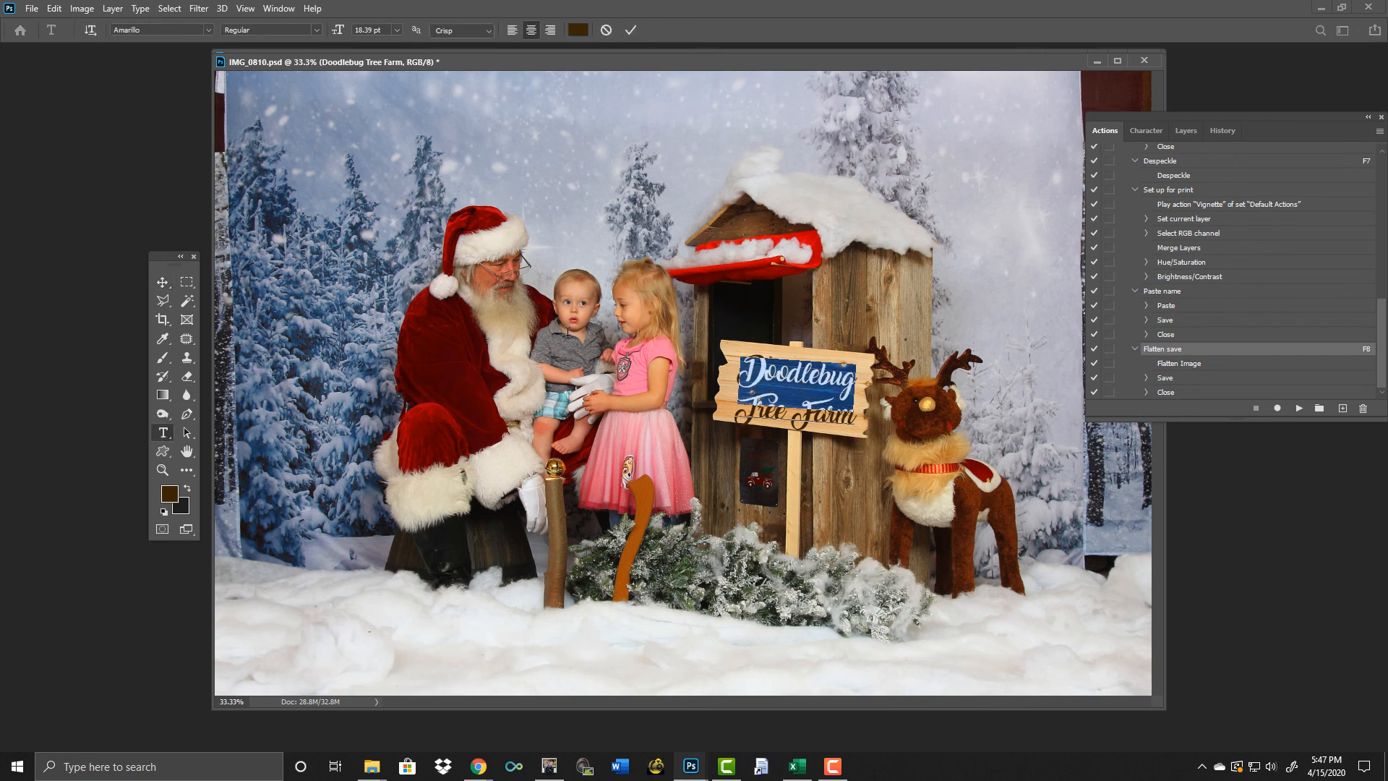
type("Suzy")
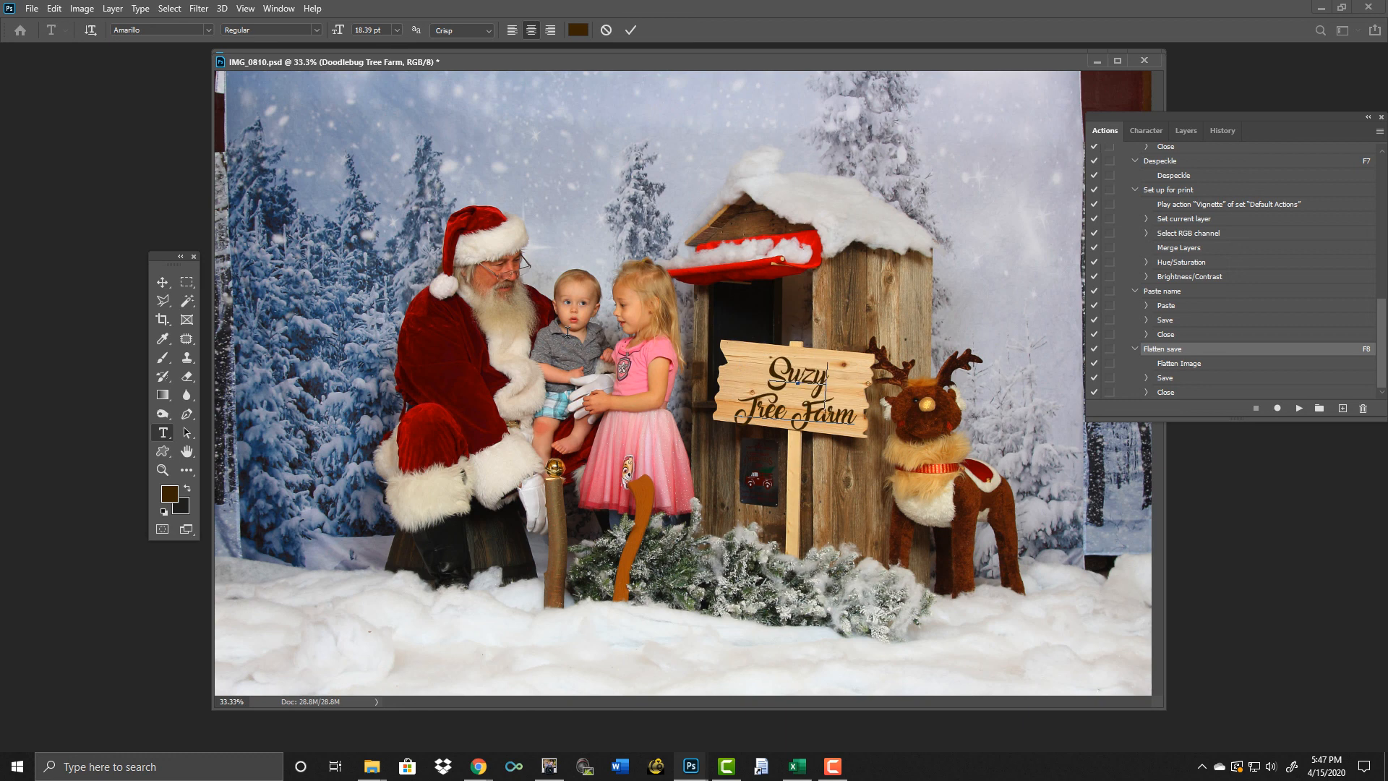
type("& Joe")
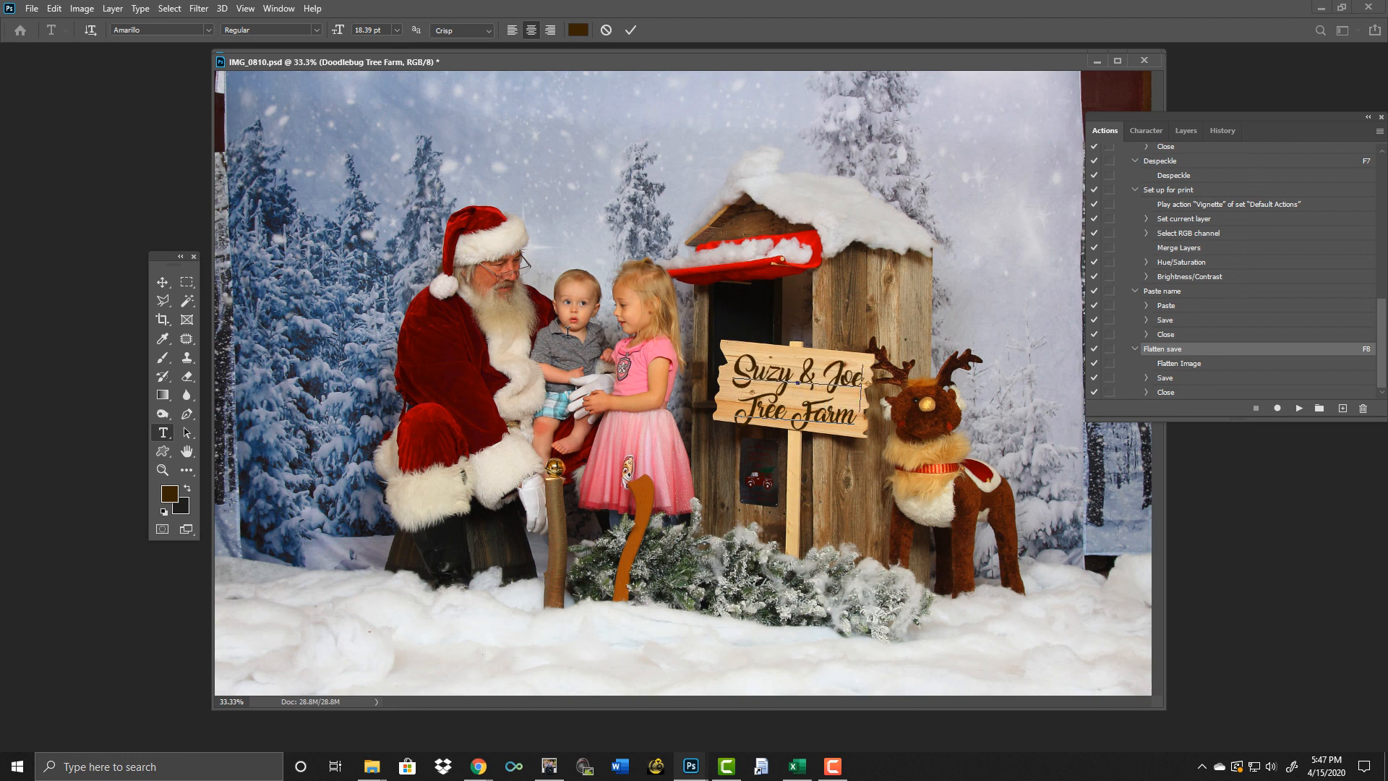
left_click(627, 29)
Scale the IMG_0810 text to about 94.6% and reposition it to fit the sign, finishing with the Flatten save action.
key("ctrl+t")
left_click_drag(866, 353, 843, 367)
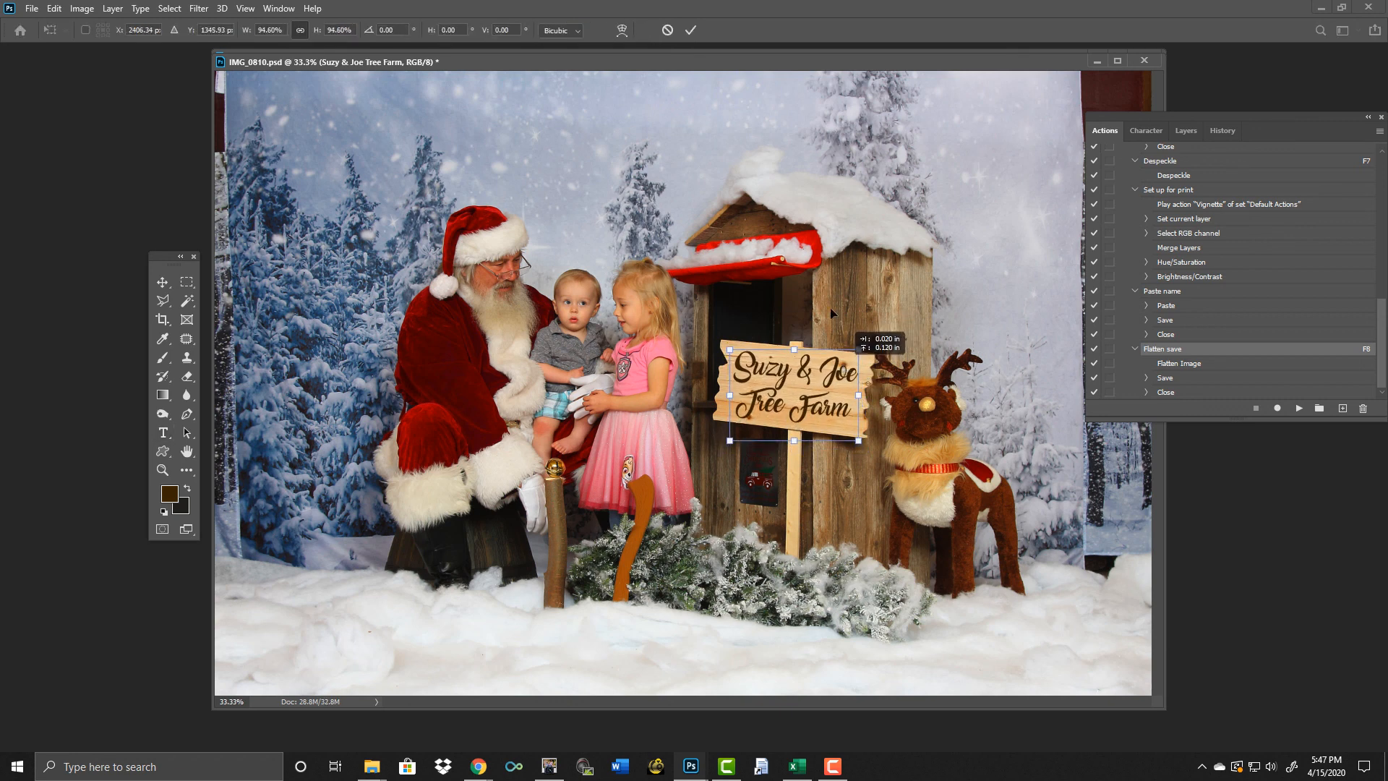
left_click(691, 29)
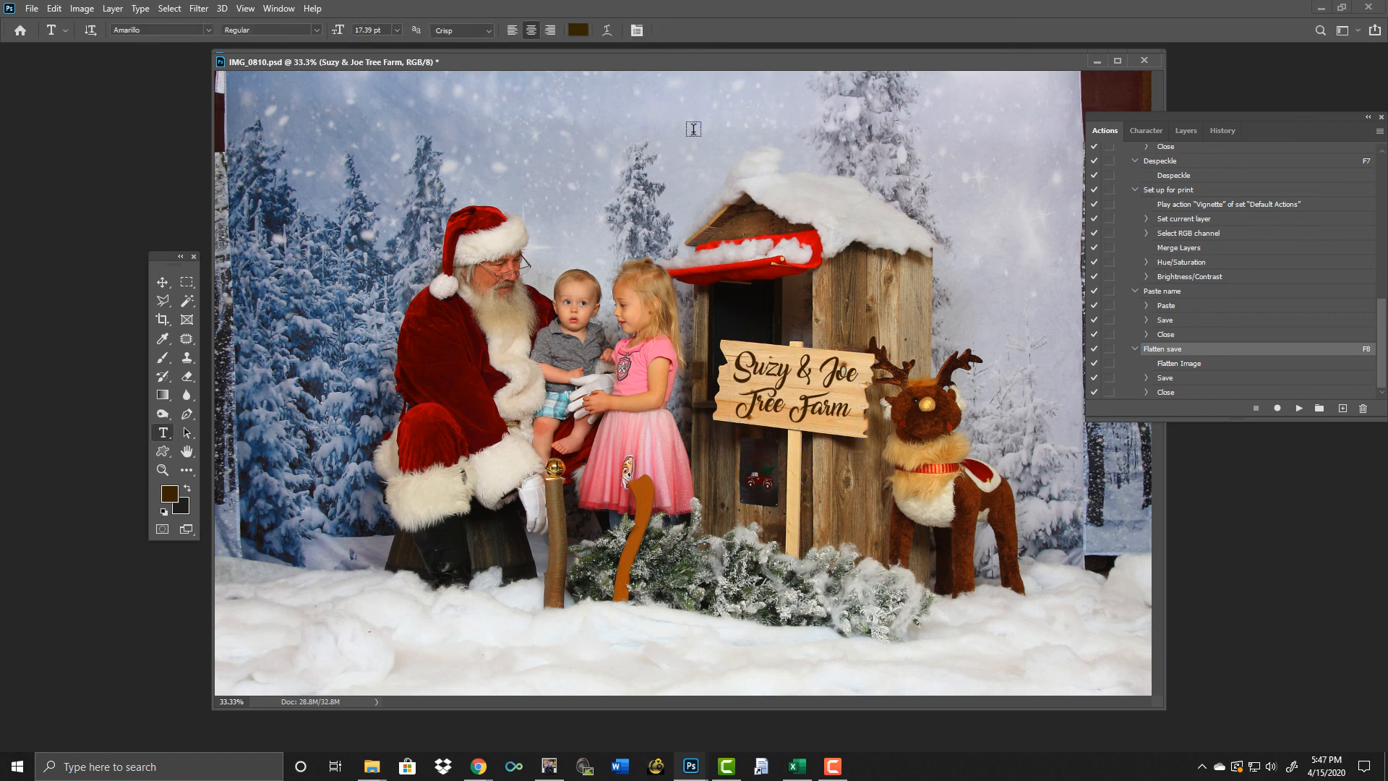
key("F8")
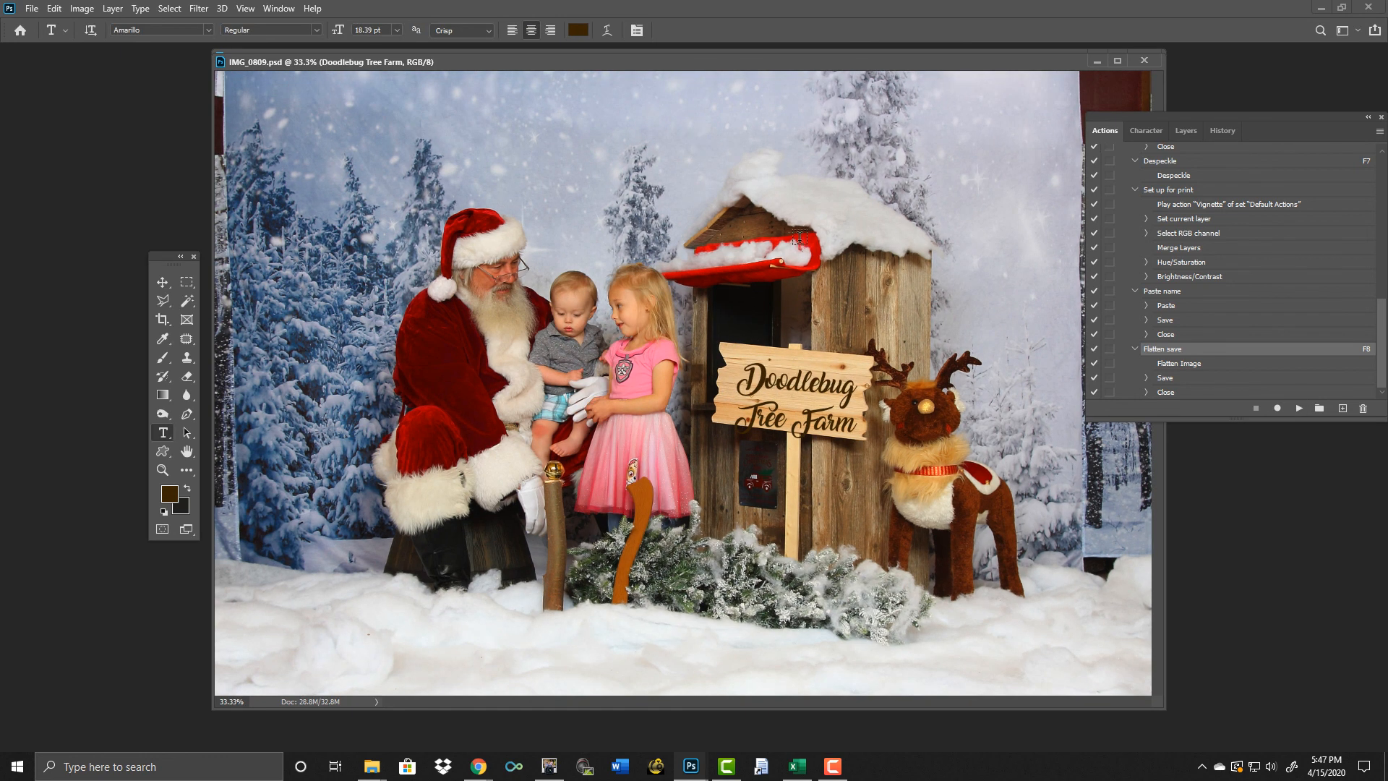